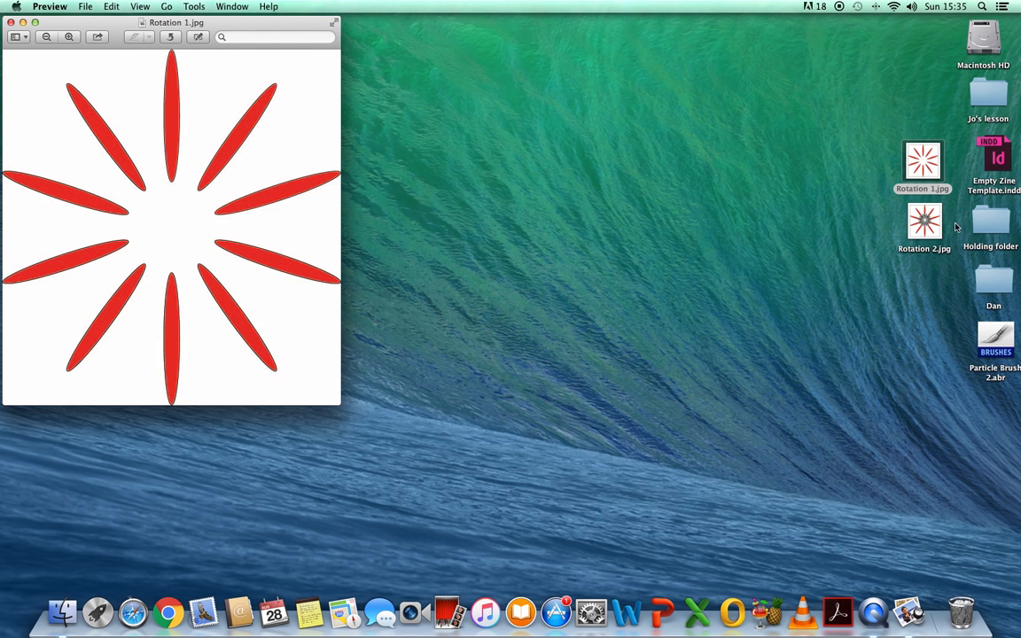
Open Rotation 2.jpg to examine the layered radial design, and close both reference images
{"action": "double_click", "coordinate": [925, 221]}
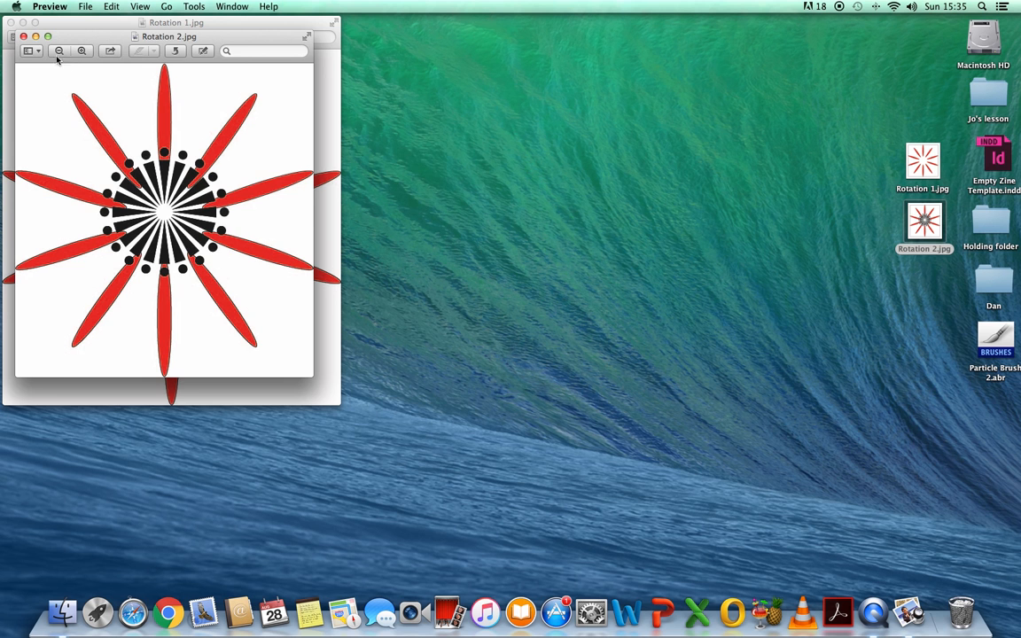
{"action": "left_click", "coordinate": [23, 37]}
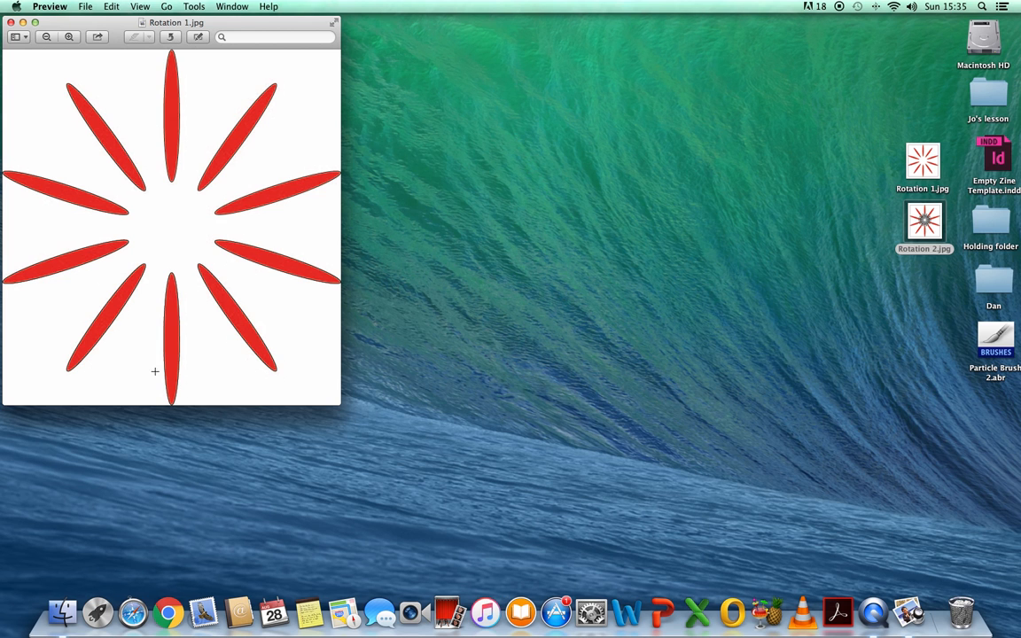
{"action": "left_click", "coordinate": [11, 22]}
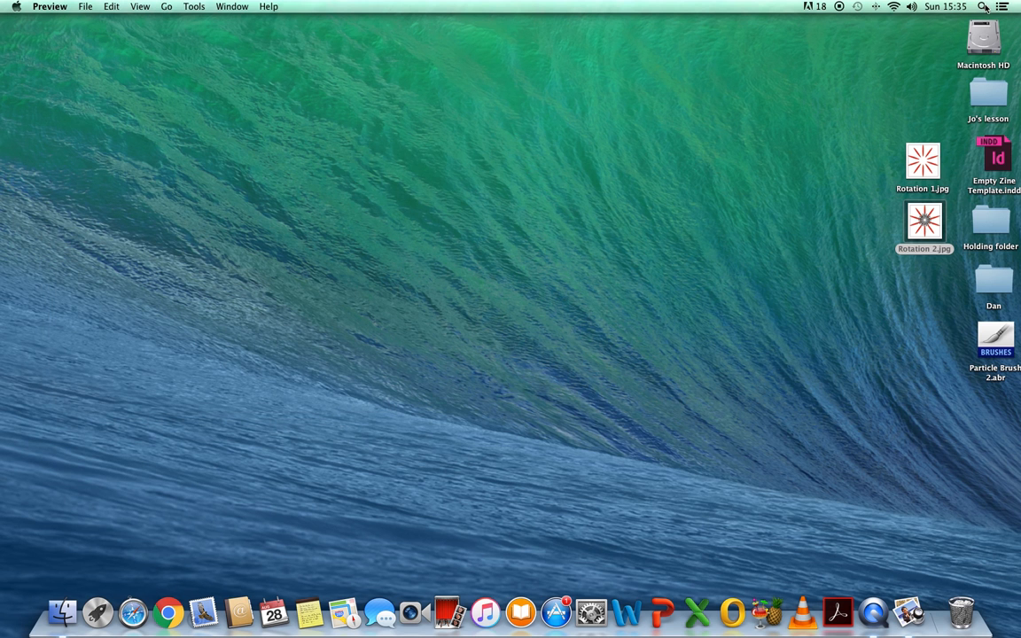
Replace the "quicktime" search in Spotlight with "adobe"
{"action": "left_click", "coordinate": [984, 7]}
{"action": "type", "text": "quicktime"}
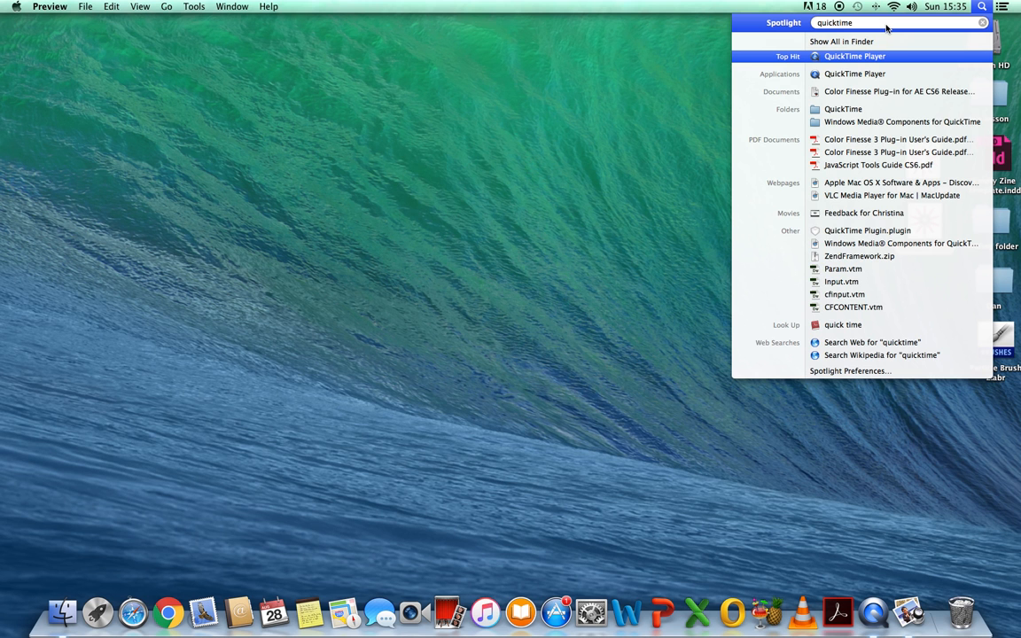
{"action": "key", "text": "BackSpace"}
{"action": "key", "text": "BackSpace"}
{"action": "key", "text": "BackSpace"}
{"action": "key", "text": "BackSpace"}
{"action": "key", "text": "BackSpace"}
{"action": "key", "text": "BackSpace"}
{"action": "key", "text": "BackSpace"}
{"action": "key", "text": "BackSpace"}
{"action": "key", "text": "BackSpace"}
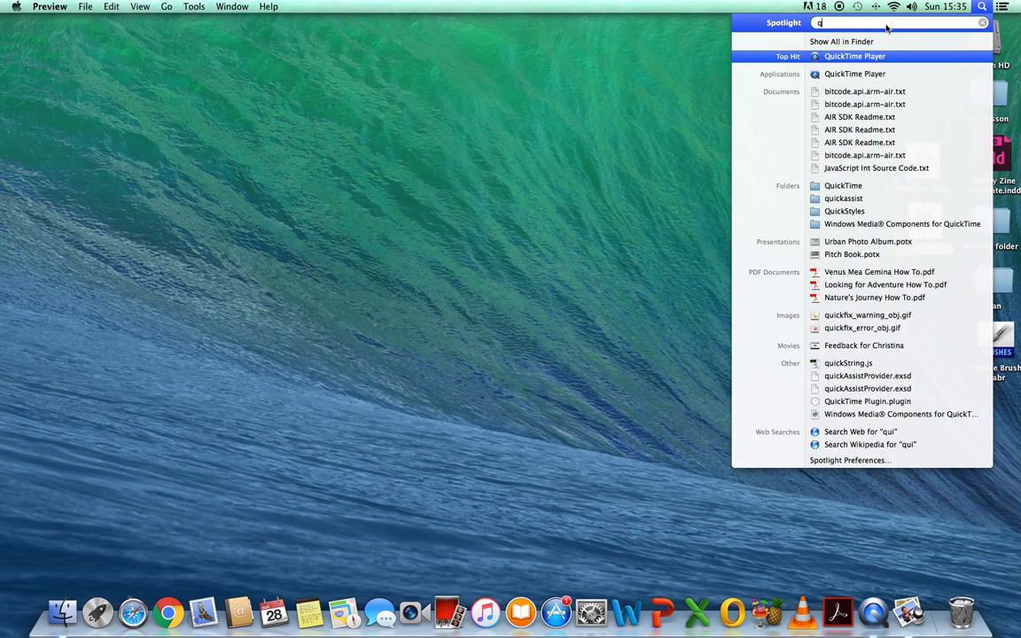
{"action": "type", "text": "a"}
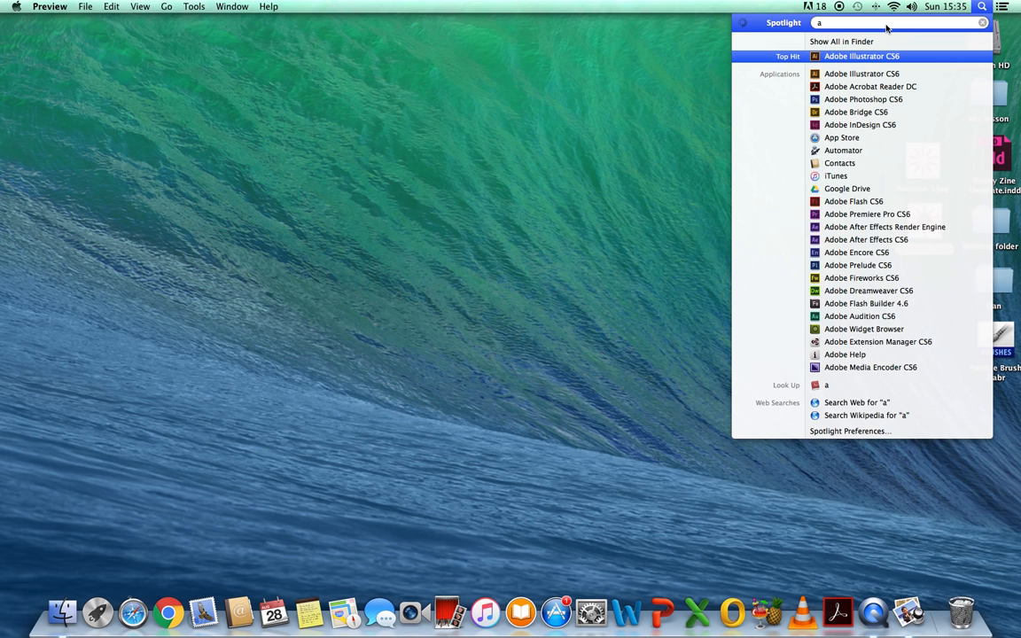
{"action": "type", "text": "dobe"}
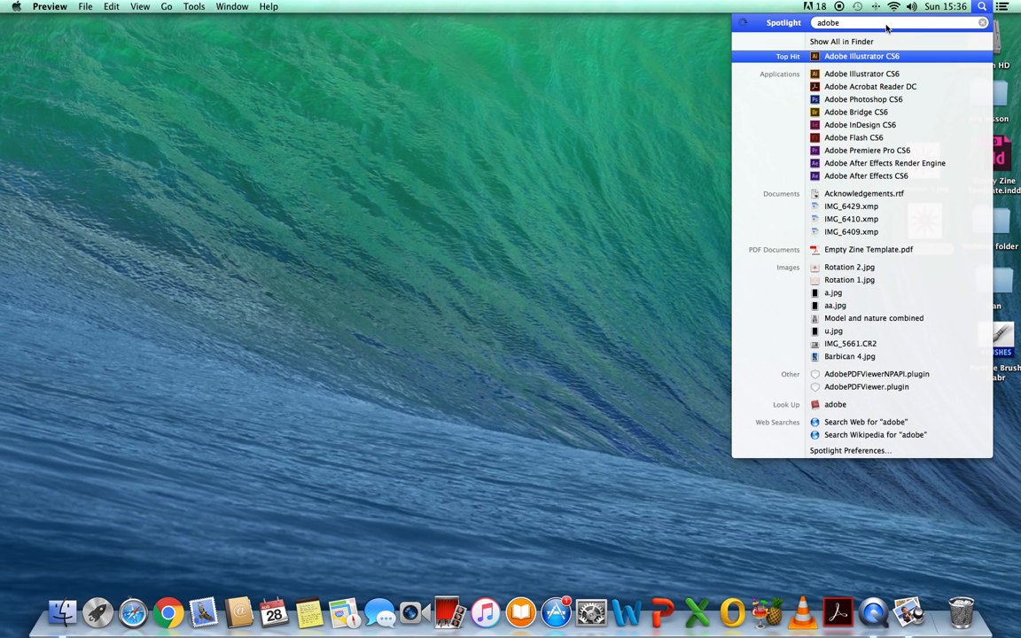
{"action": "left_click", "coordinate": [891, 59]}
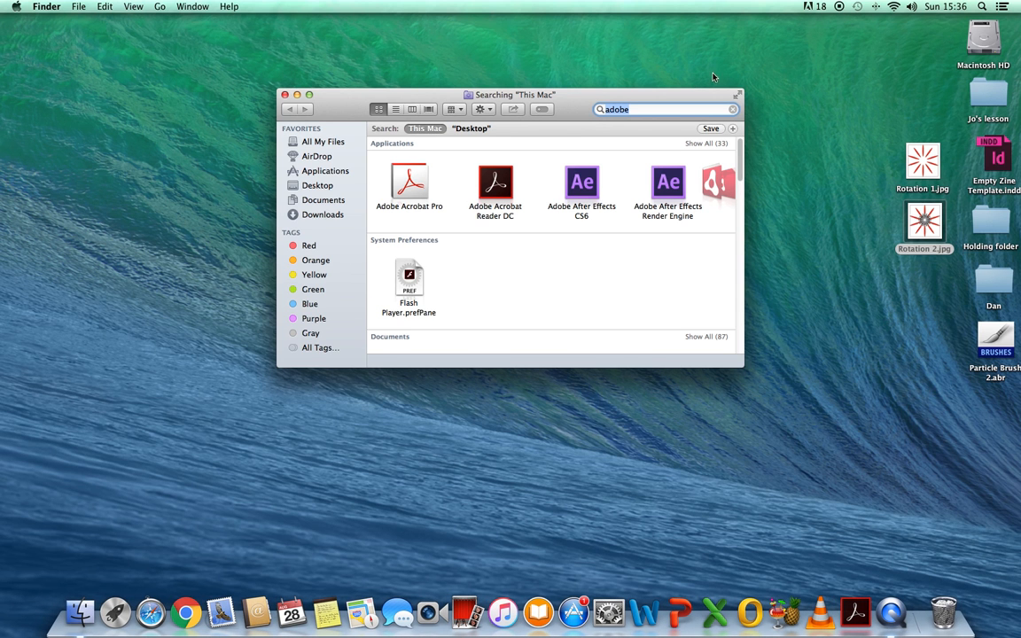
Launch Adobe Illustrator CS6 from the Spotlight results and close the Finder search window
{"action": "key", "text": "super+space"}
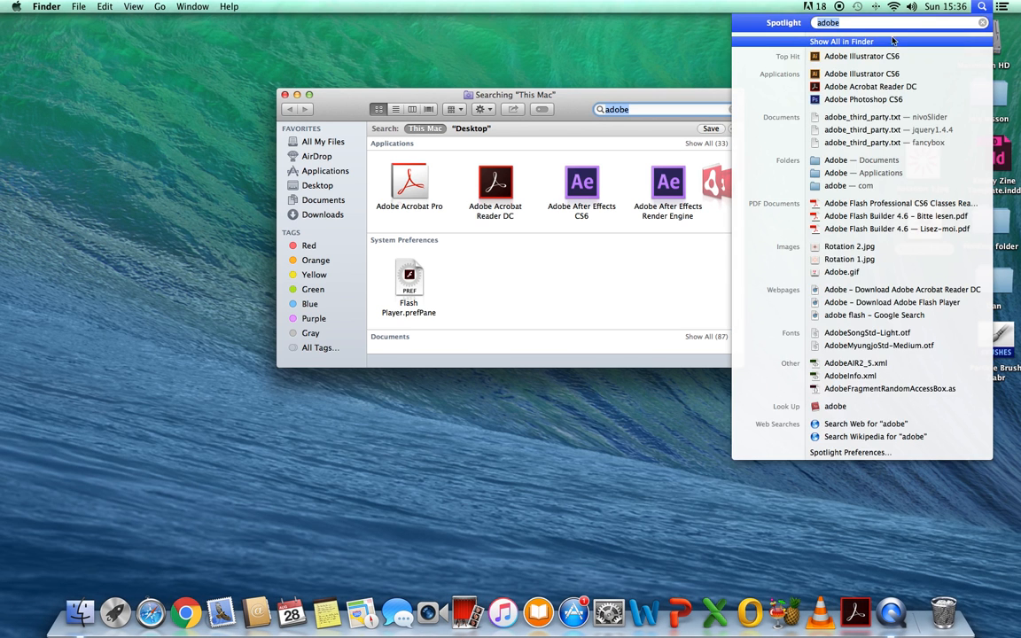
{"action": "left_click", "coordinate": [863, 57]}
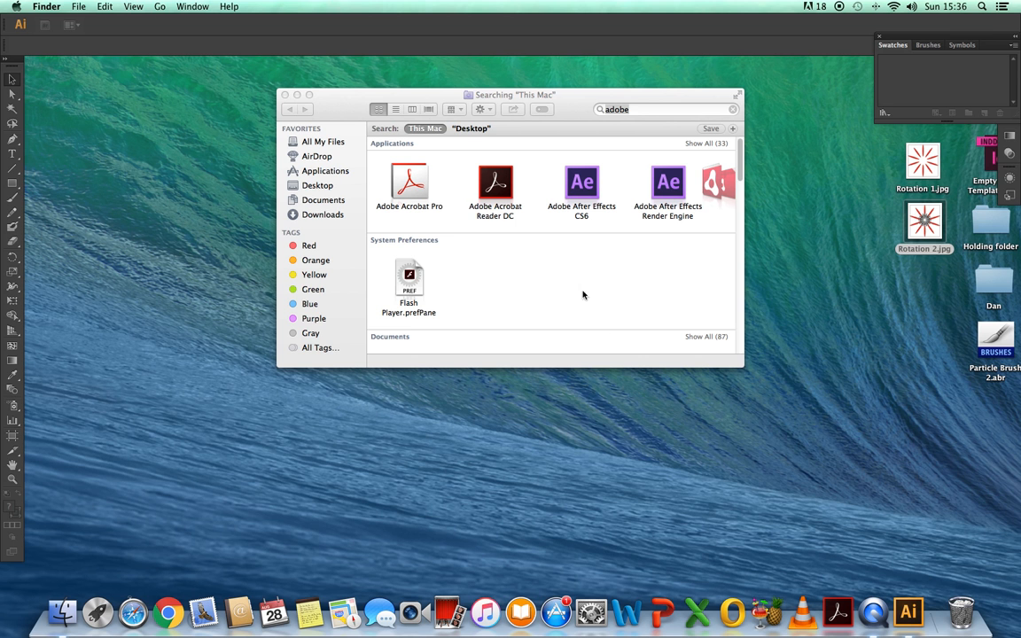
{"action": "left_click", "coordinate": [284, 94]}
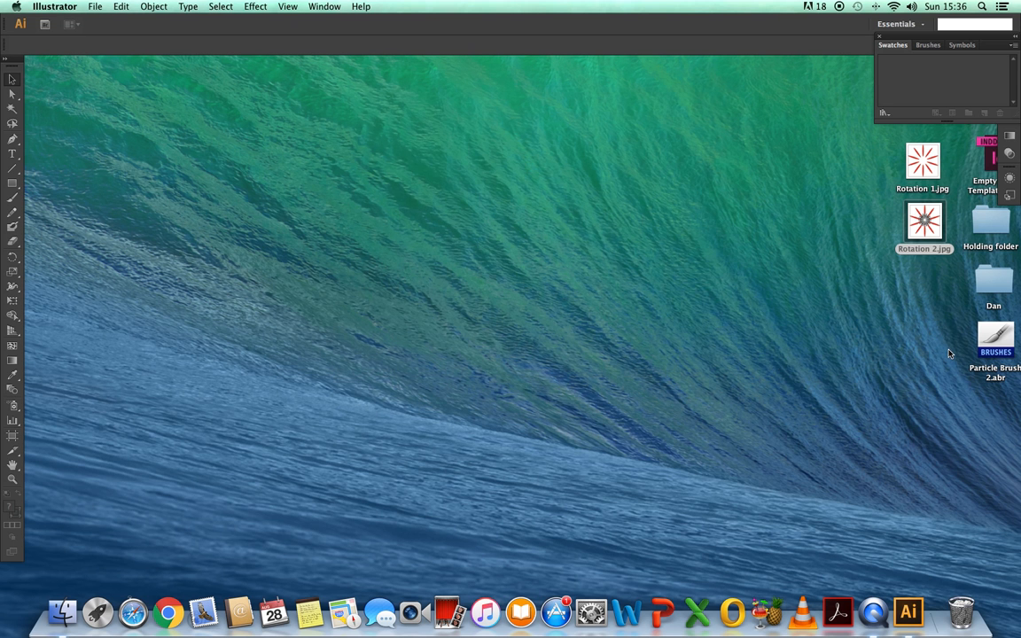
Create a new A4 portrait print document with one artboard and millimetre units
{"action": "left_click", "coordinate": [91, 8]}
{"action": "left_click", "coordinate": [108, 22]}
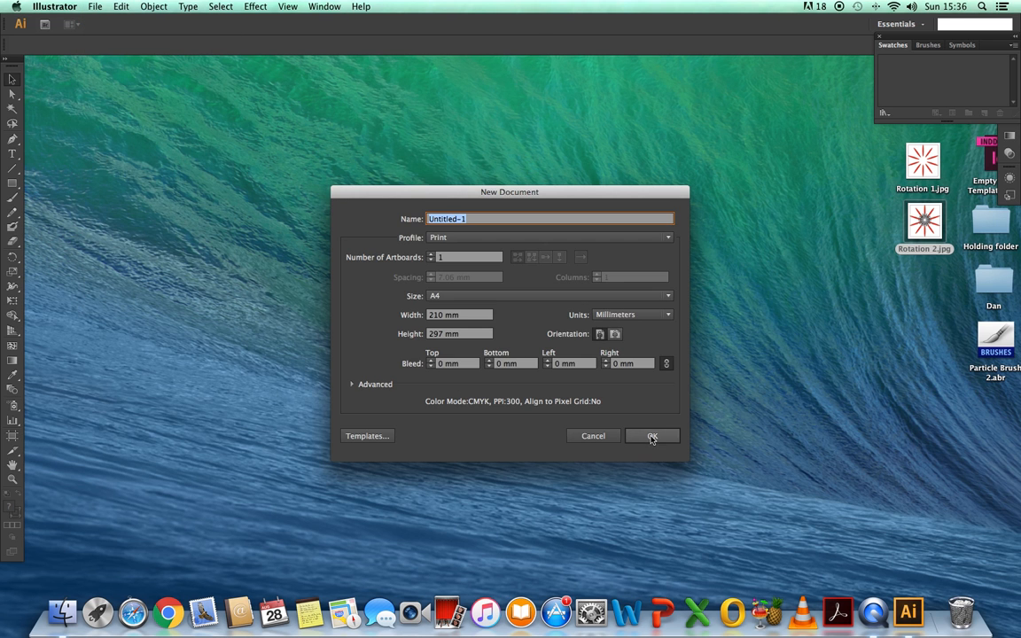
{"action": "left_click", "coordinate": [652, 437]}
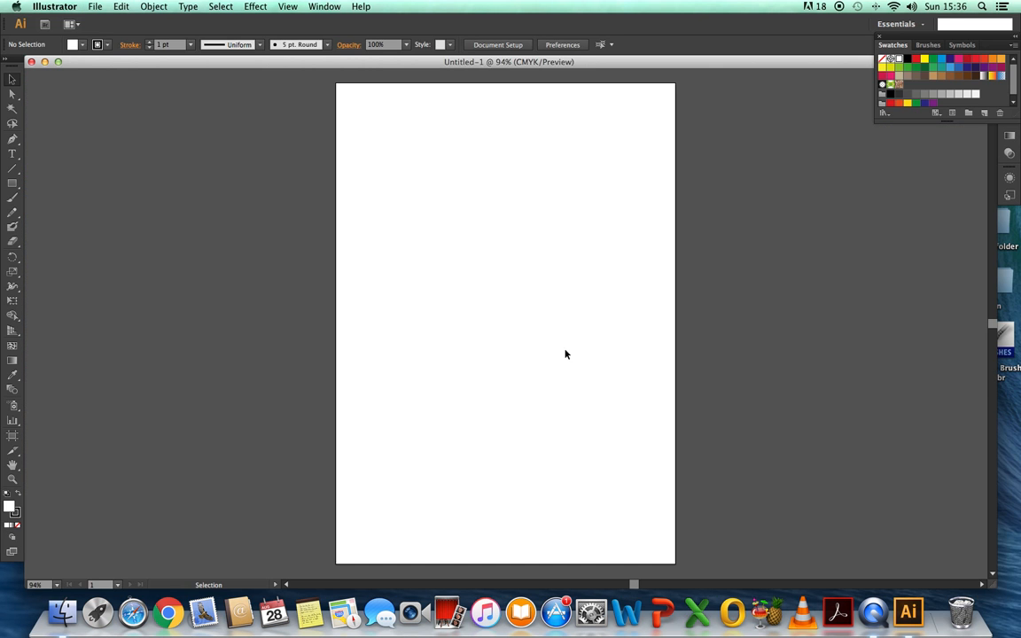
Show the Layers panel and place it just below the Swatches panel
{"action": "left_click", "coordinate": [312, 7]}
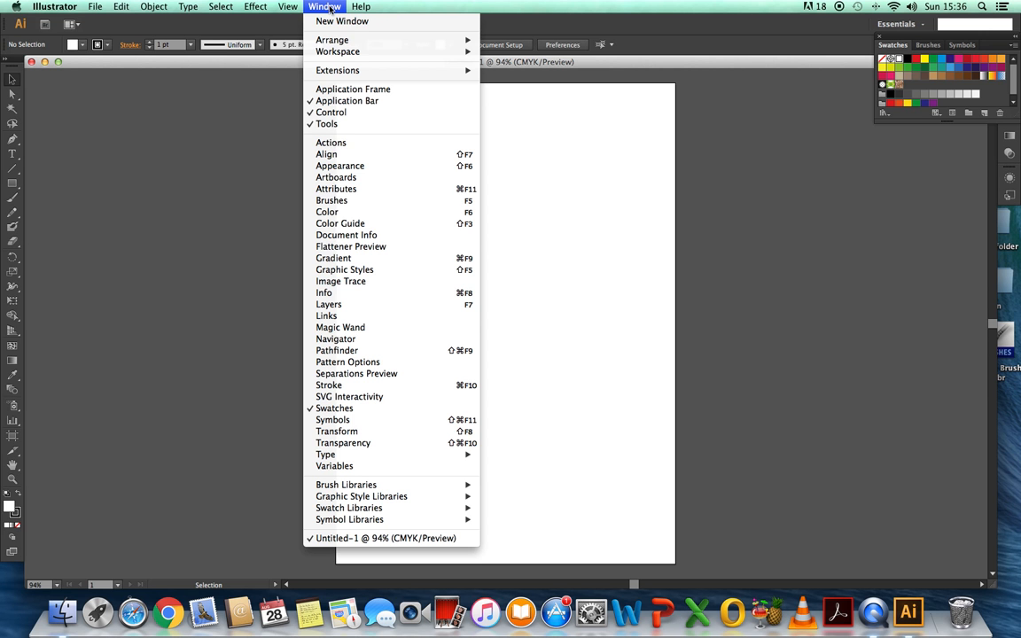
{"action": "left_click", "coordinate": [337, 305]}
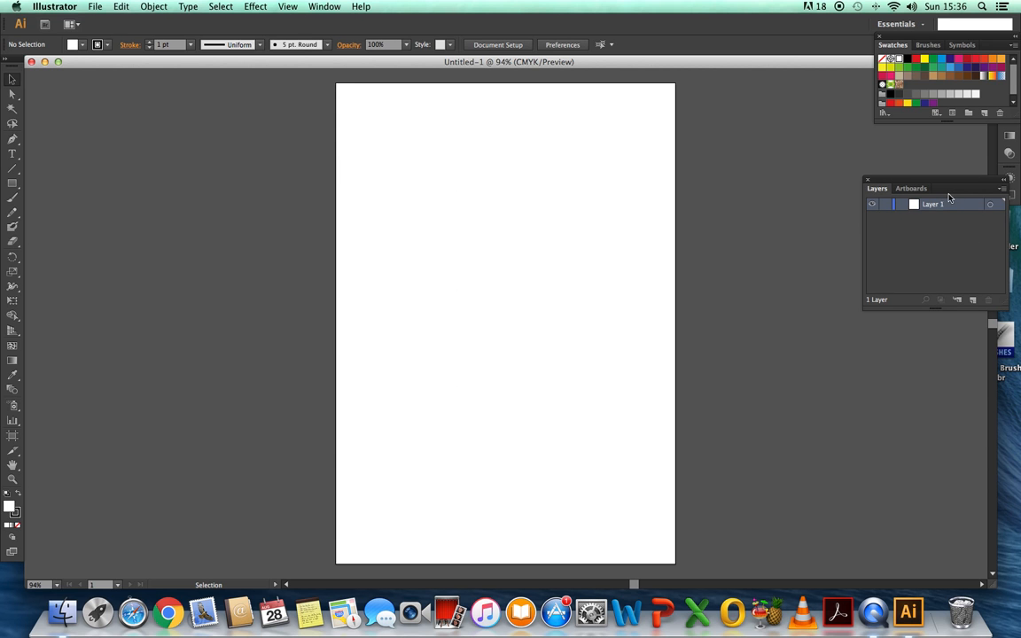
{"action": "left_click_drag", "start_coordinate": [946, 184], "coordinate": [958, 145]}
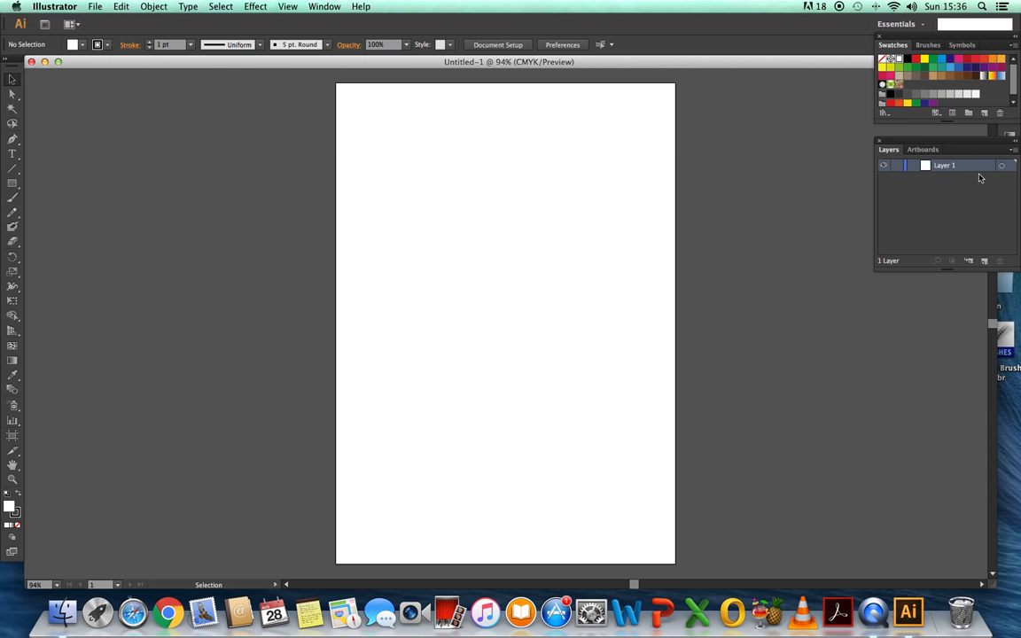
Show the rulers and place a vertical guide near the middle of the page, at about 100 mm
{"action": "left_click", "coordinate": [286, 7]}
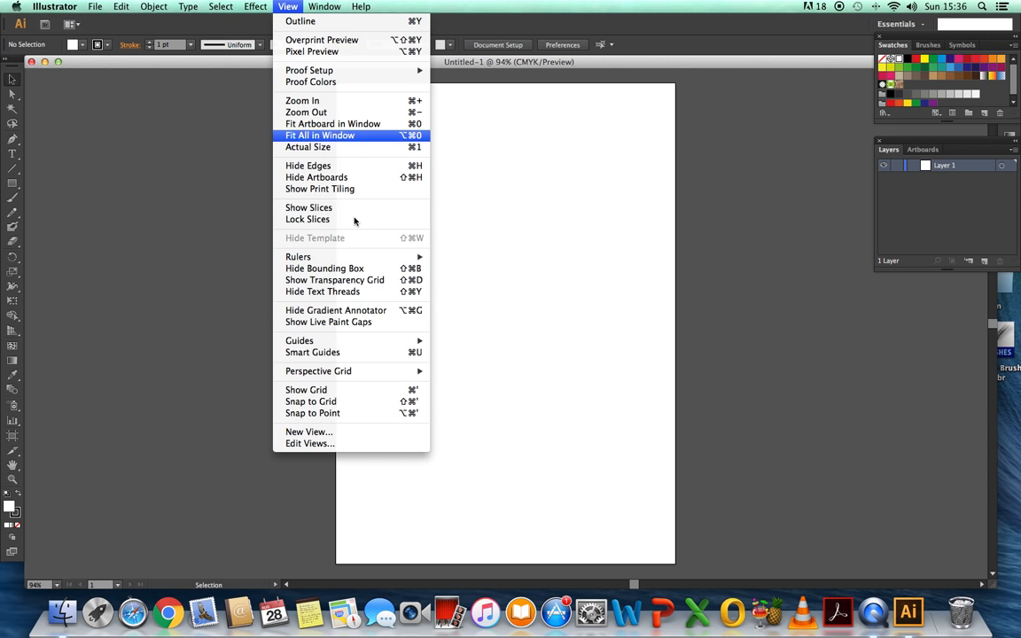
{"action": "mouse_move", "coordinate": [355, 258]}
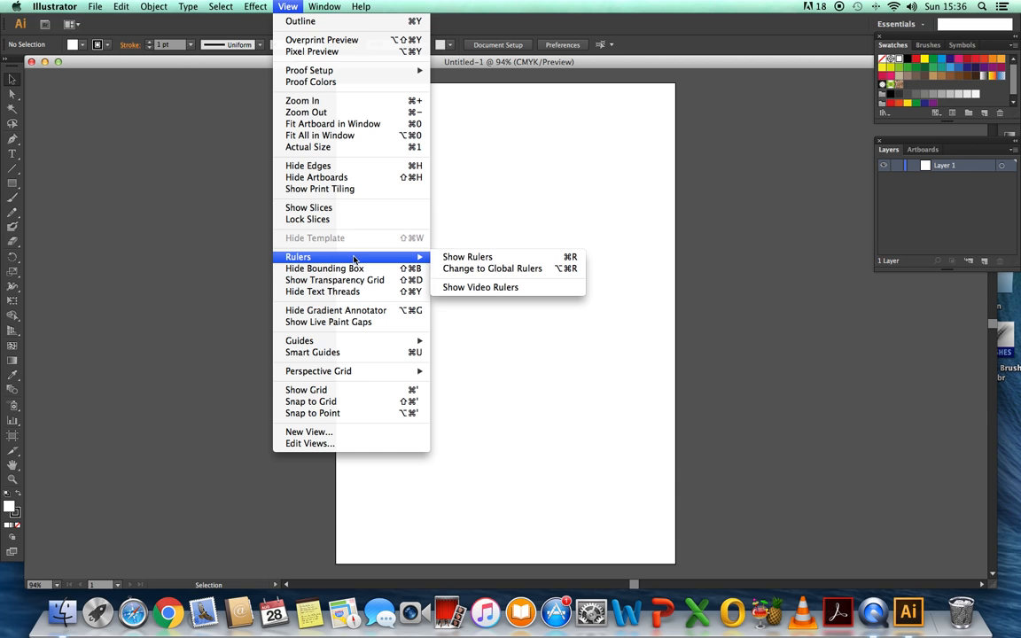
{"action": "left_click", "coordinate": [463, 257]}
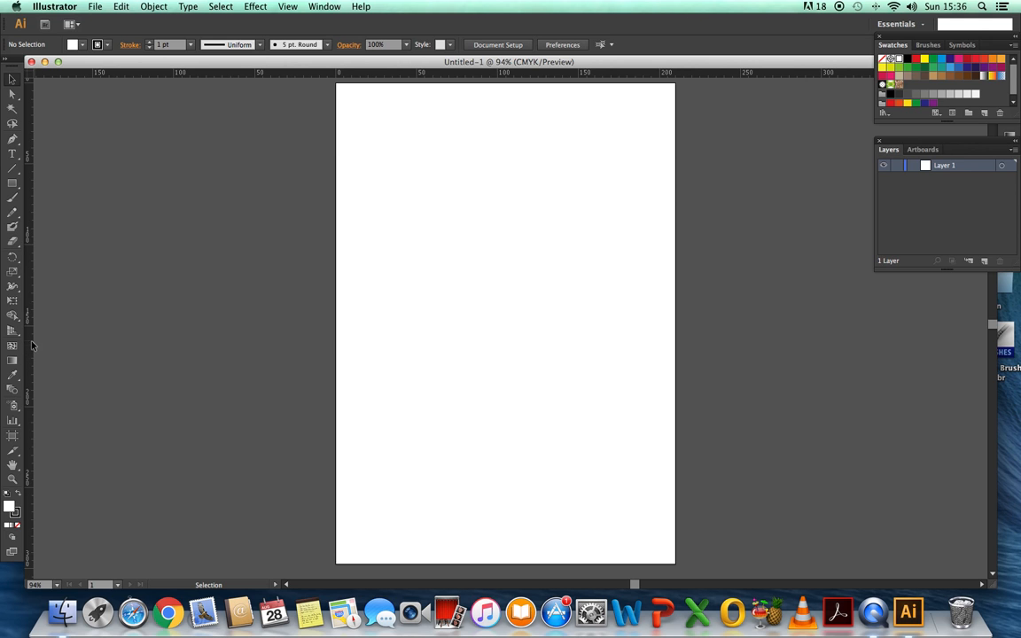
{"action": "left_click_drag", "start_coordinate": [29, 351], "coordinate": [496, 351]}
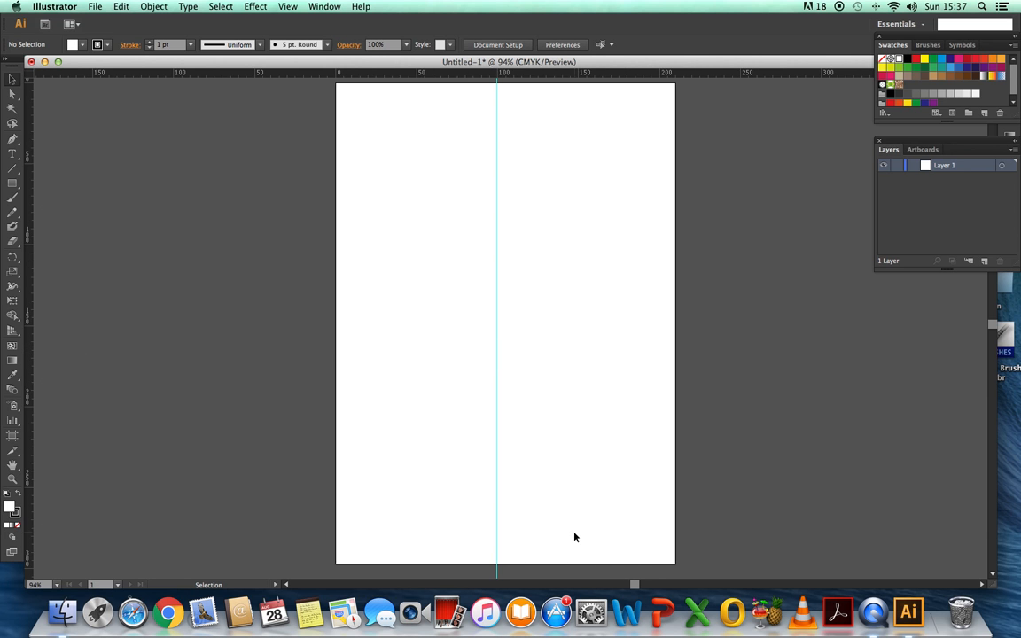
Draw a narrow upright ellipse about 10.5 mm wide and 74.3 mm high near the page's upper middle, and fill it dark red
{"action": "left_click", "coordinate": [13, 184]}
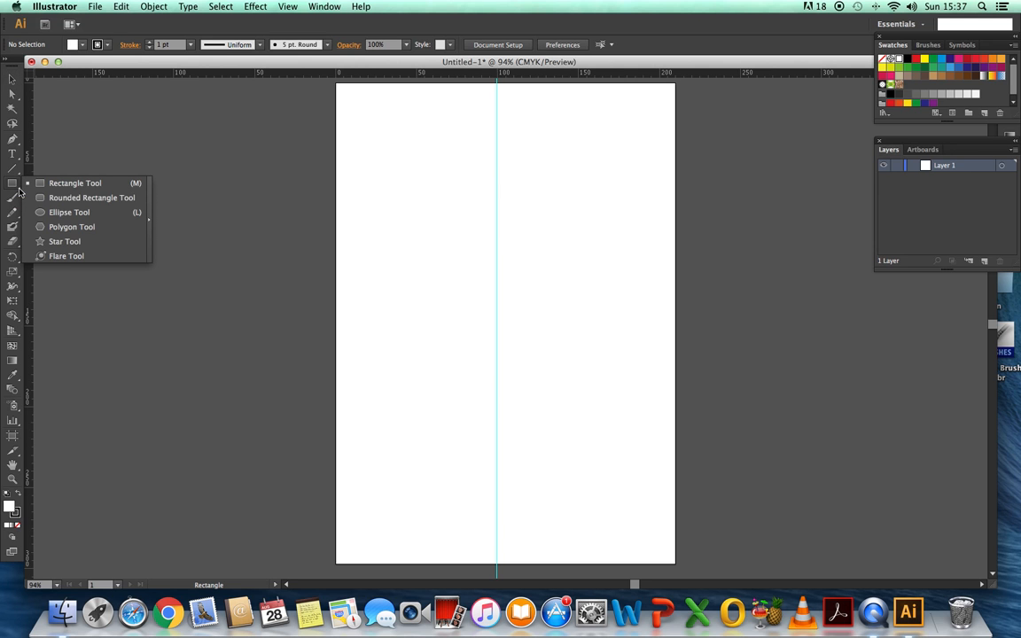
{"action": "left_click", "coordinate": [65, 213]}
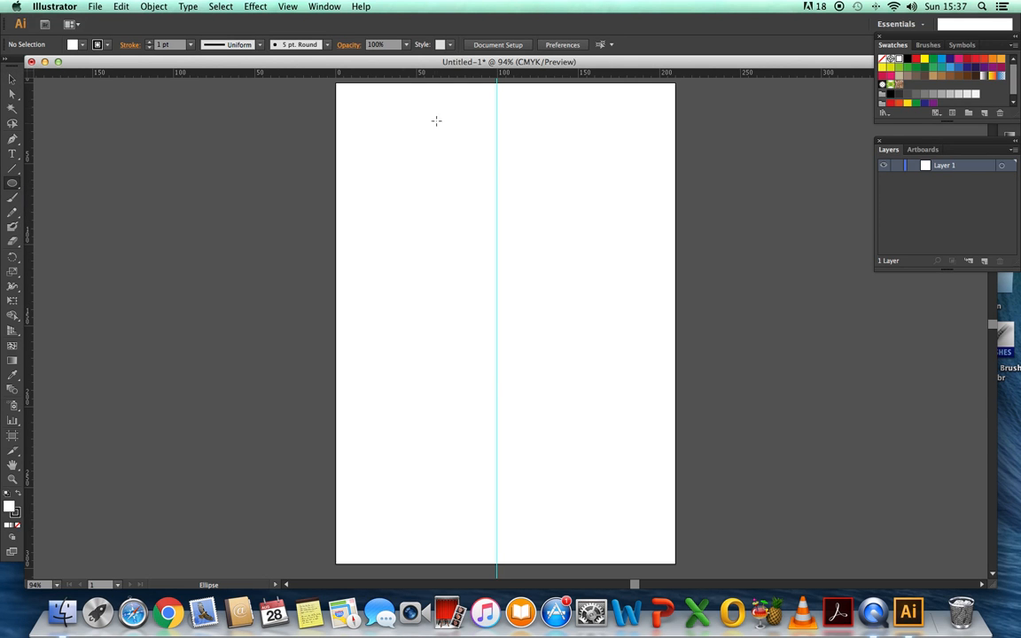
{"action": "left_click_drag", "start_coordinate": [461, 113], "coordinate": [476, 232]}
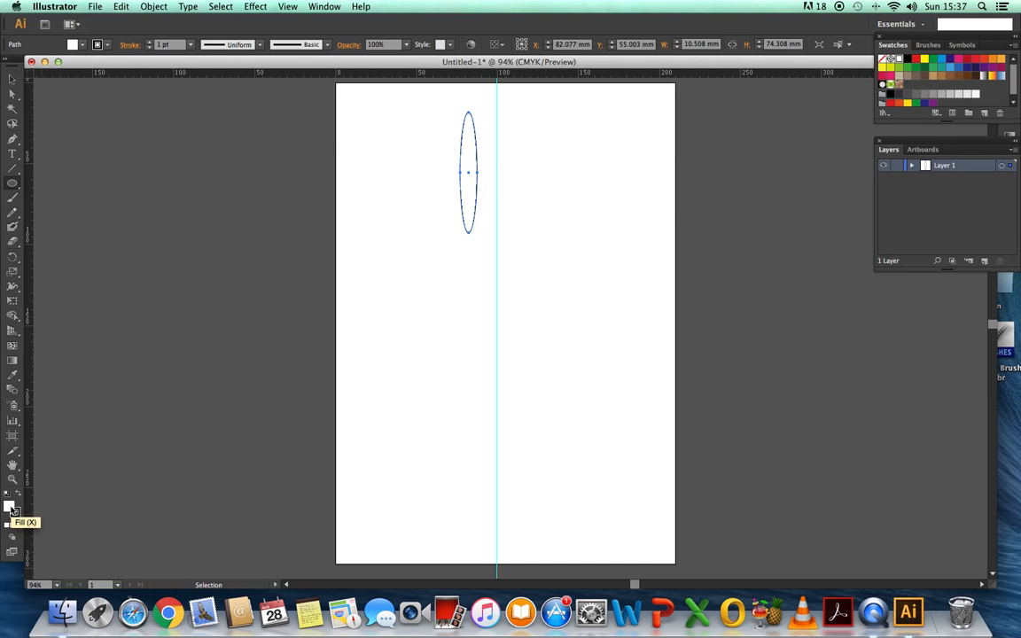
{"action": "left_click", "coordinate": [968, 60]}
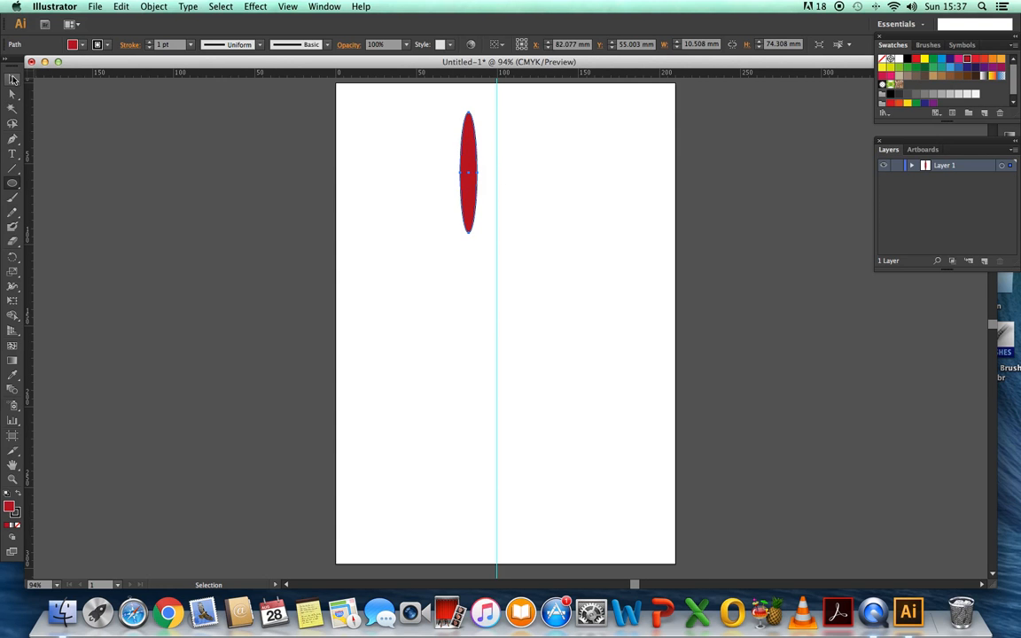
Move the red ellipse onto the vertical guide and fine-tune its position so its top and bottom points sit on the line
{"action": "left_click", "coordinate": [13, 80]}
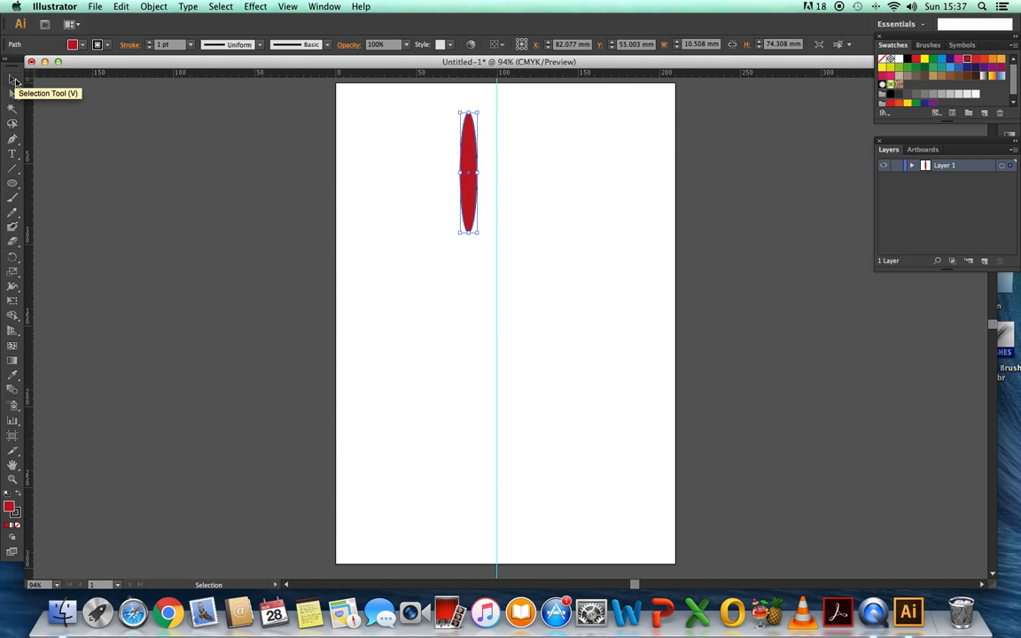
{"action": "left_click_drag", "start_coordinate": [469, 156], "coordinate": [498, 163]}
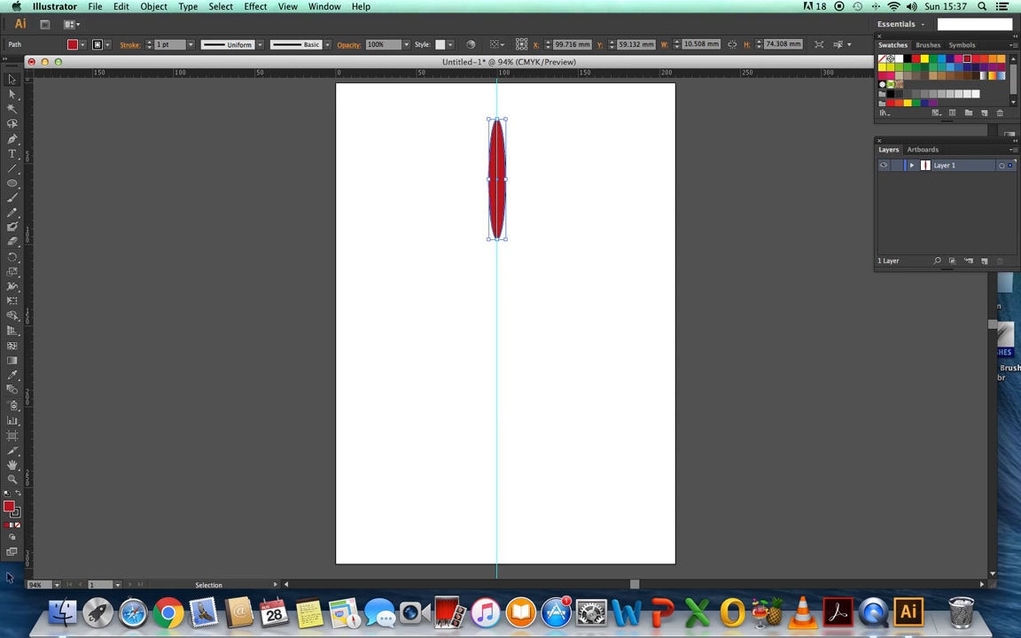
{"action": "left_click", "coordinate": [12, 482]}
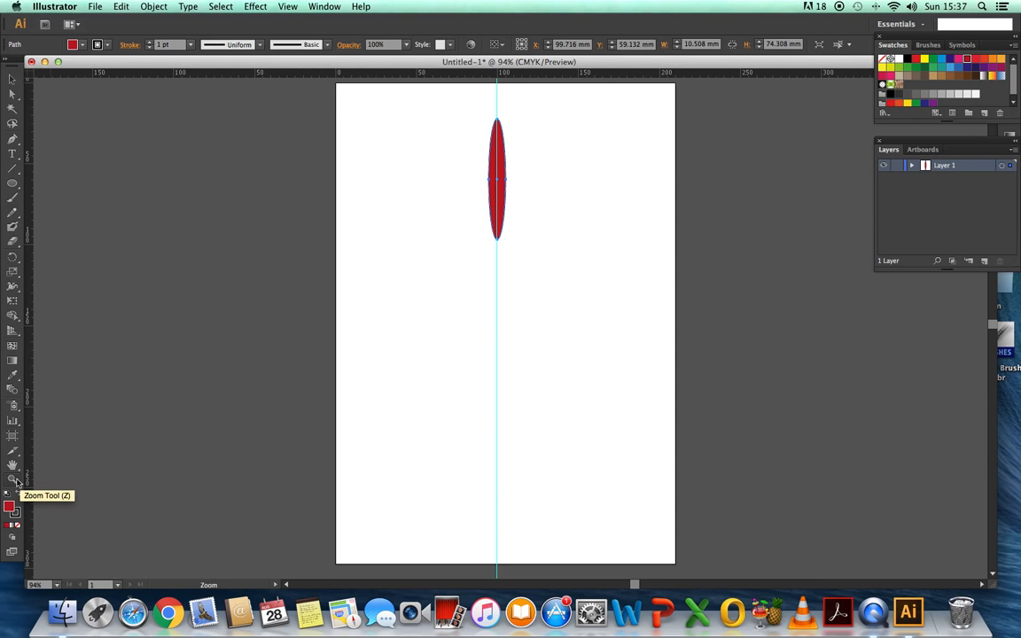
{"action": "left_click", "coordinate": [496, 178]}
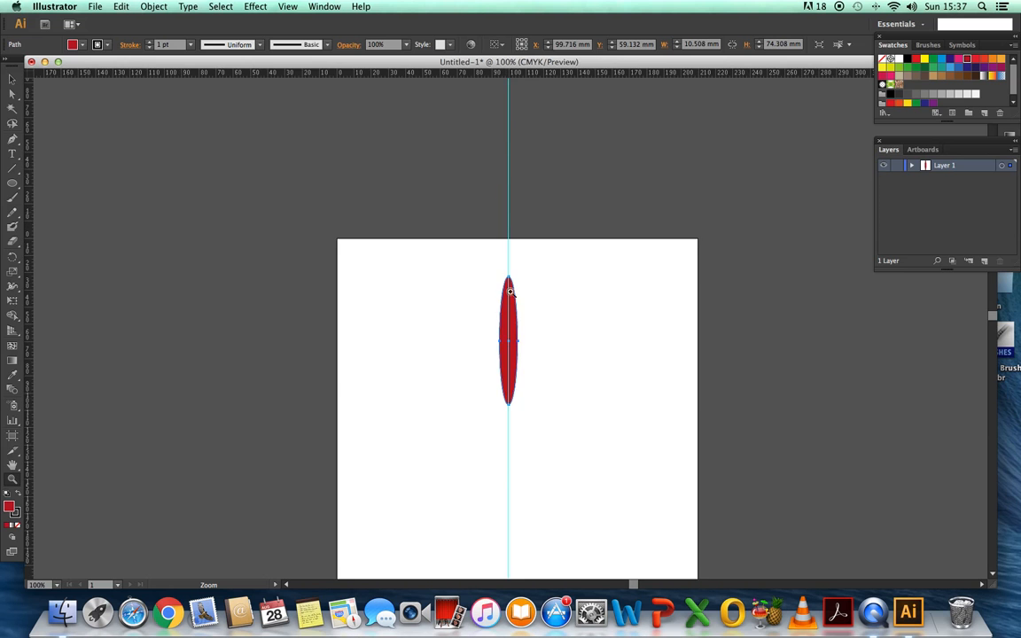
{"action": "left_click", "coordinate": [509, 315]}
{"action": "left_click", "coordinate": [535, 344]}
{"action": "left_click", "coordinate": [519, 331]}
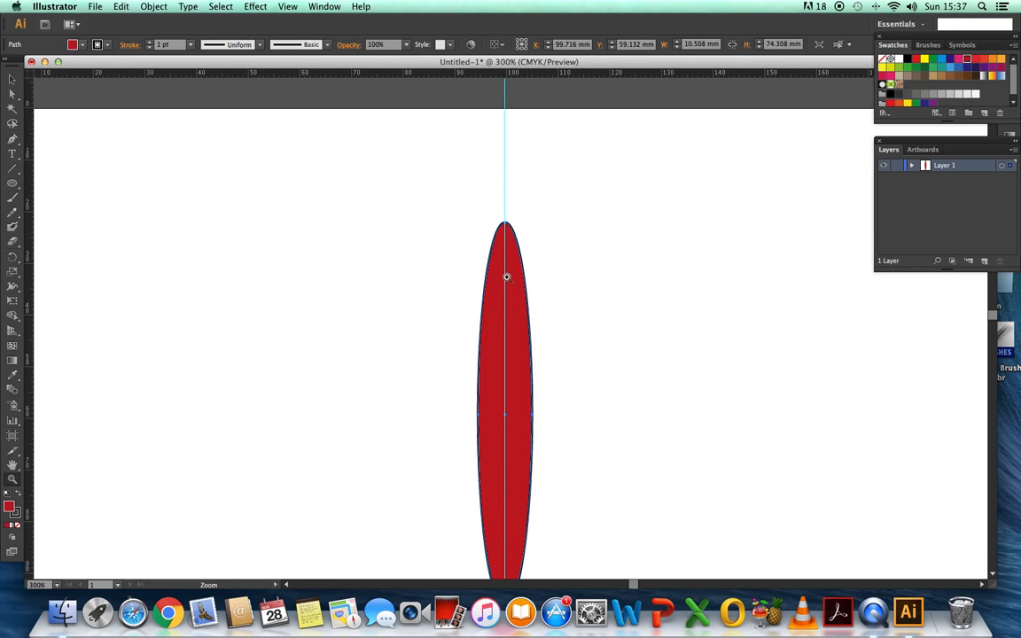
{"action": "scroll", "coordinate": [993, 576], "scroll_direction": "down", "scroll_amount": 5}
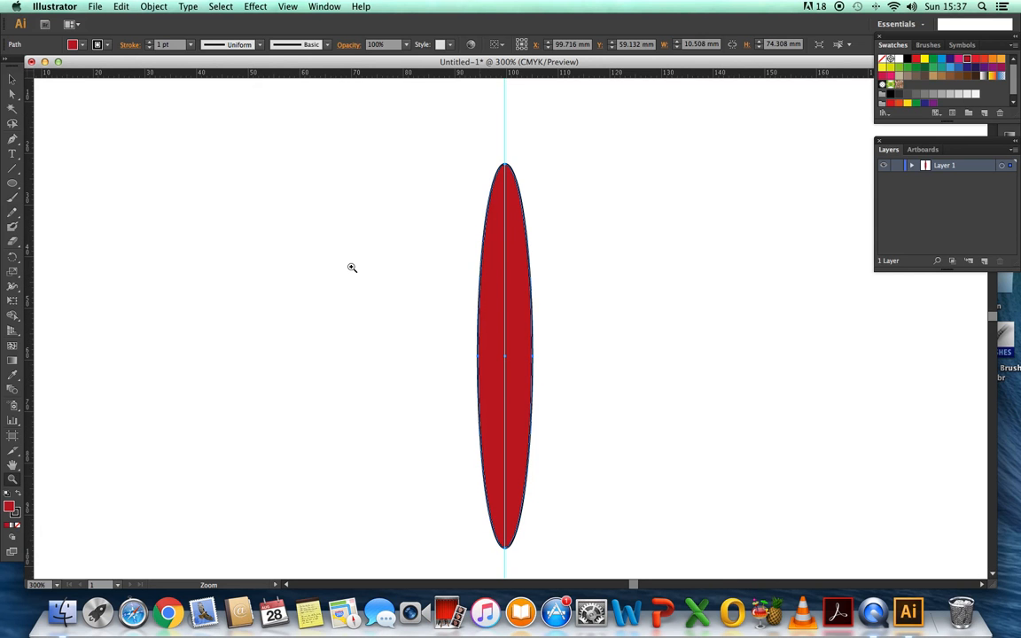
{"action": "left_click", "coordinate": [13, 80]}
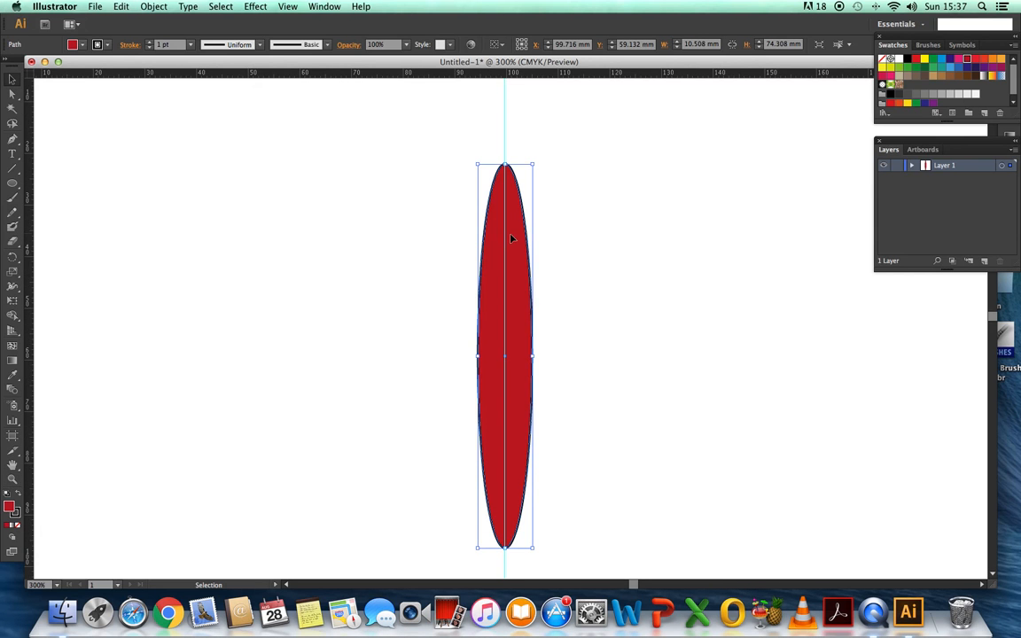
{"action": "left_click_drag", "start_coordinate": [511, 234], "coordinate": [512, 235]}
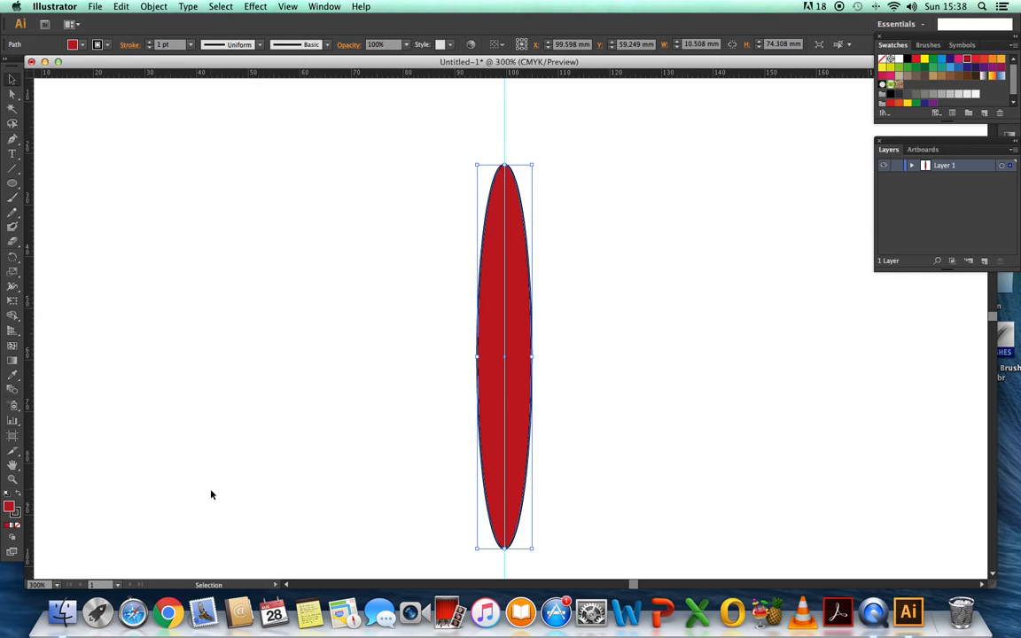
{"action": "left_click", "coordinate": [14, 479]}
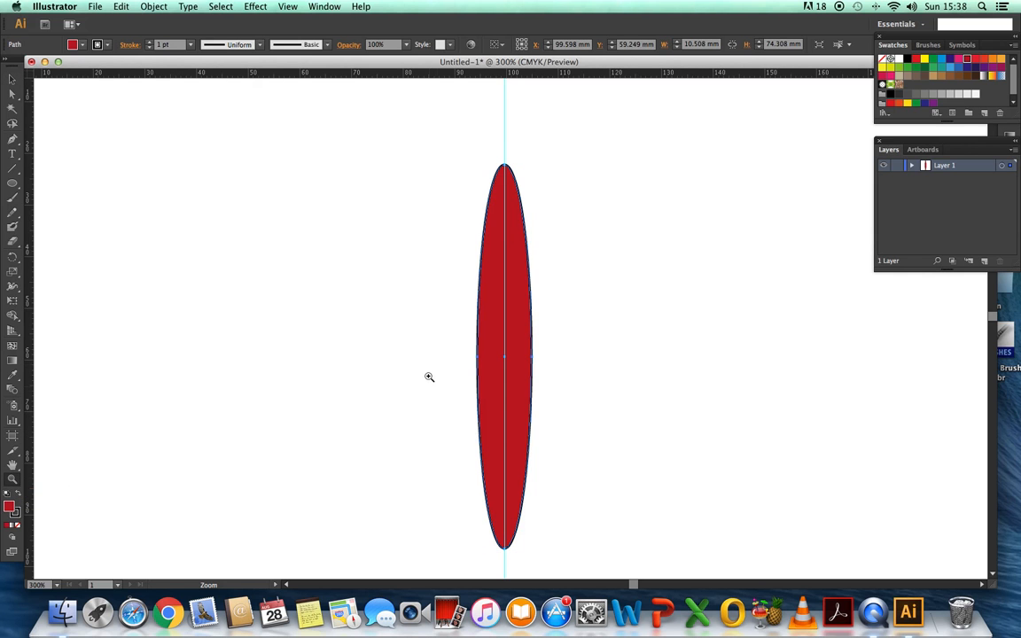
{"action": "left_click", "coordinate": [441, 330], "text": "alt"}
{"action": "left_click", "coordinate": [441, 330], "text": "alt"}
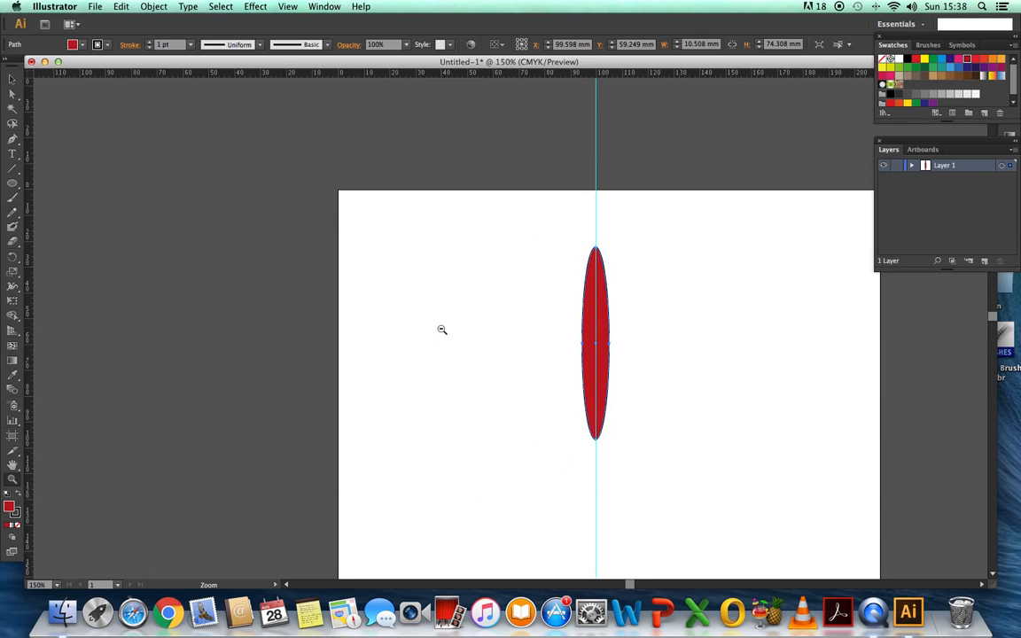
{"action": "left_click", "coordinate": [442, 329], "text": "alt"}
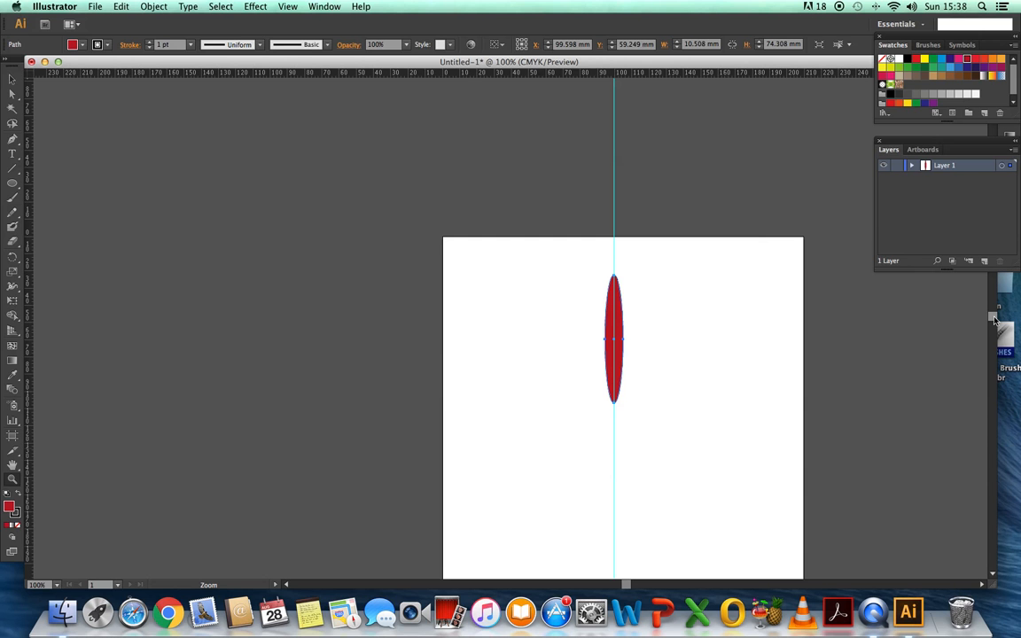
Rotate the red ellipse 36° around a centre point on the vertical guide, a short distance below the ellipse's bottom tip
{"action": "scroll", "coordinate": [992, 326], "scroll_direction": "down", "scroll_amount": 3}
{"action": "scroll", "coordinate": [992, 328], "scroll_direction": "down", "scroll_amount": 4}
{"action": "scroll", "coordinate": [992, 328], "scroll_direction": "up", "scroll_amount": 1}
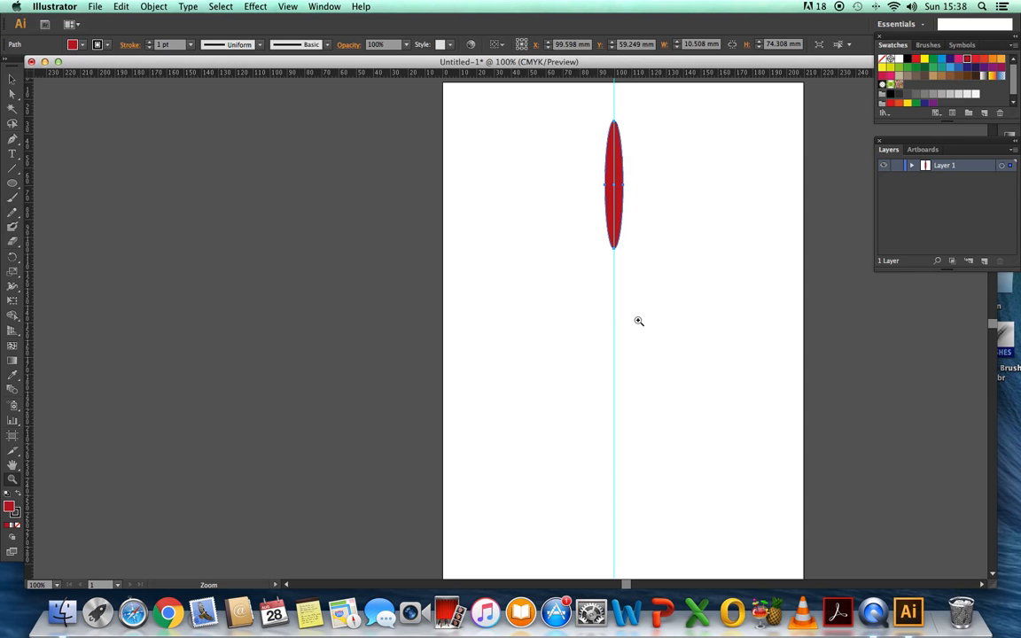
{"action": "left_click", "coordinate": [17, 262]}
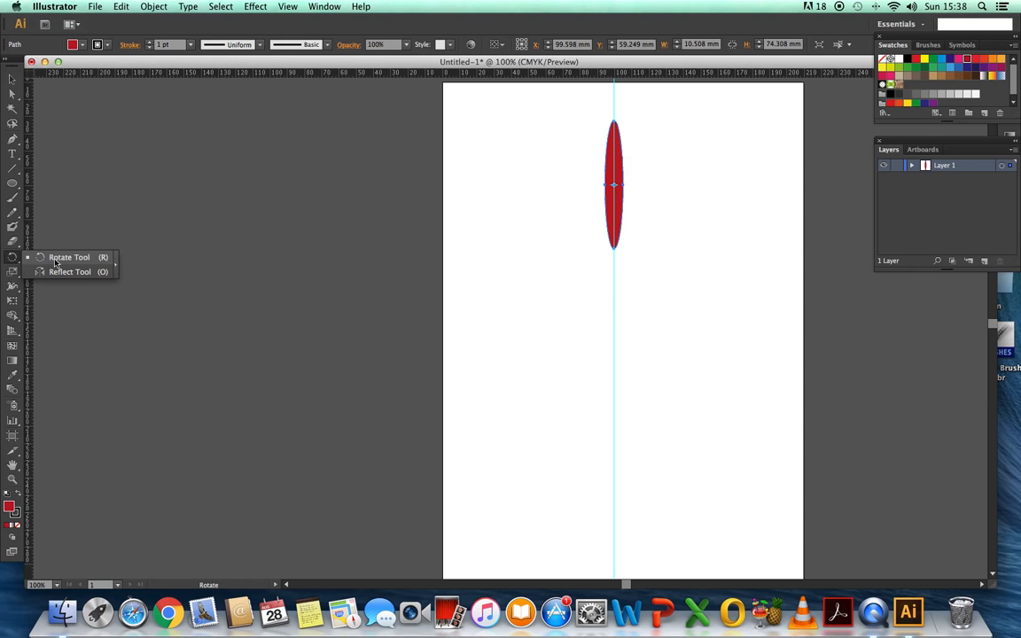
{"action": "left_click", "coordinate": [51, 260]}
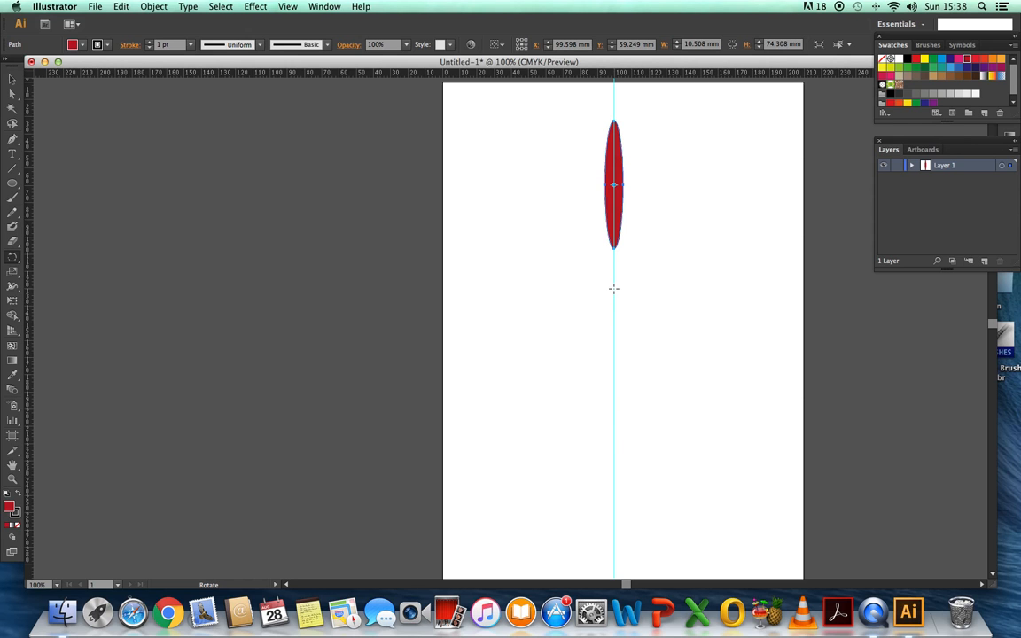
{"action": "left_click", "coordinate": [614, 288]}
{"action": "left_click", "coordinate": [615, 288]}
{"action": "left_click", "coordinate": [613, 288], "text": "alt"}
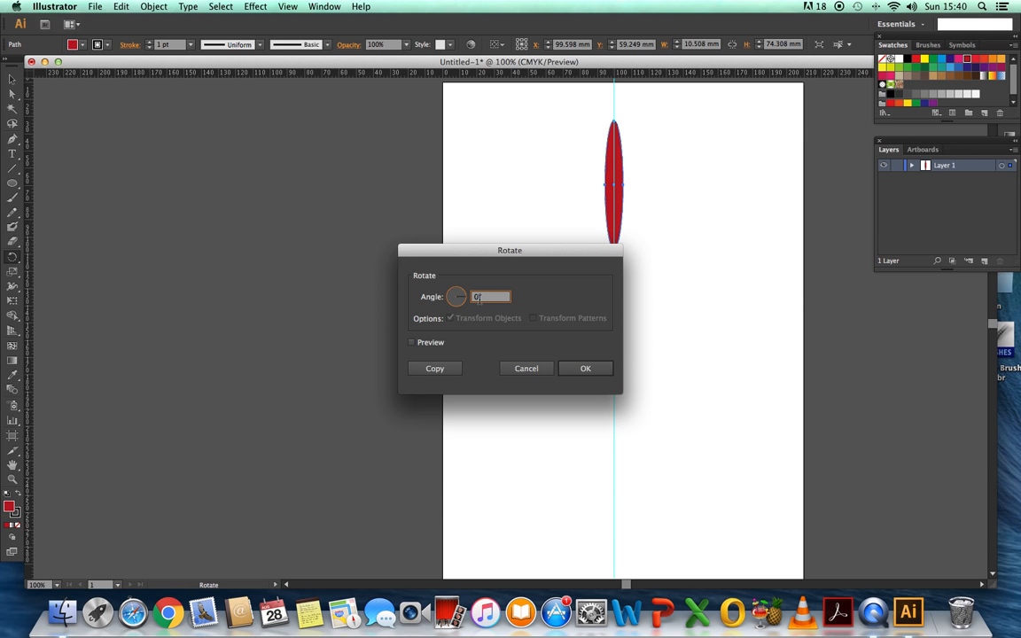
{"action": "type", "text": "36"}
{"action": "left_click", "coordinate": [586, 369]}
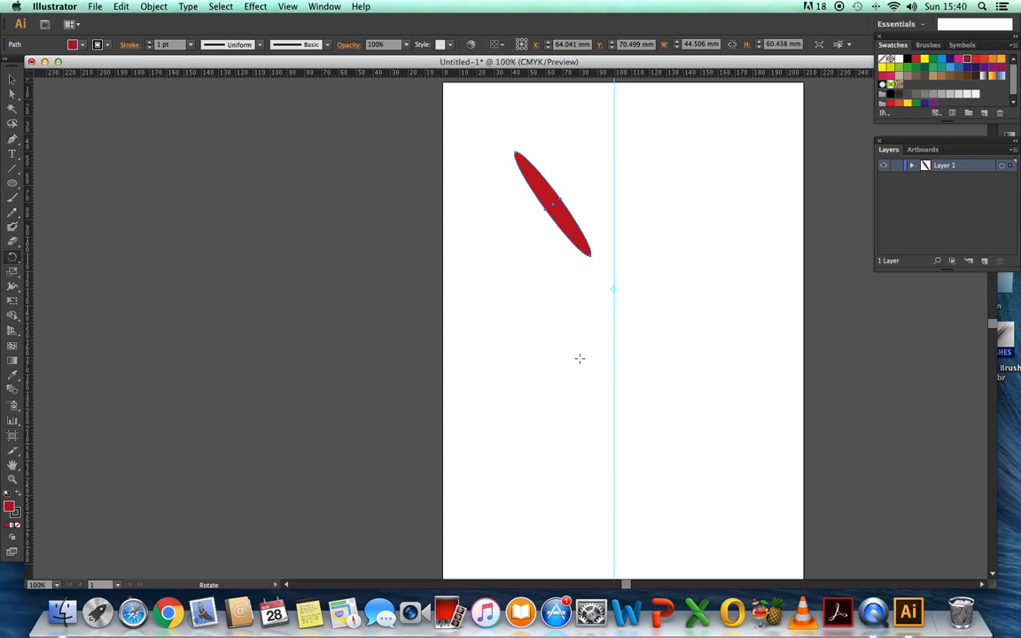
Repeat the 36° rotation with copies nine times to complete a full ring of ten red ellipses
{"action": "left_click", "coordinate": [12, 80]}
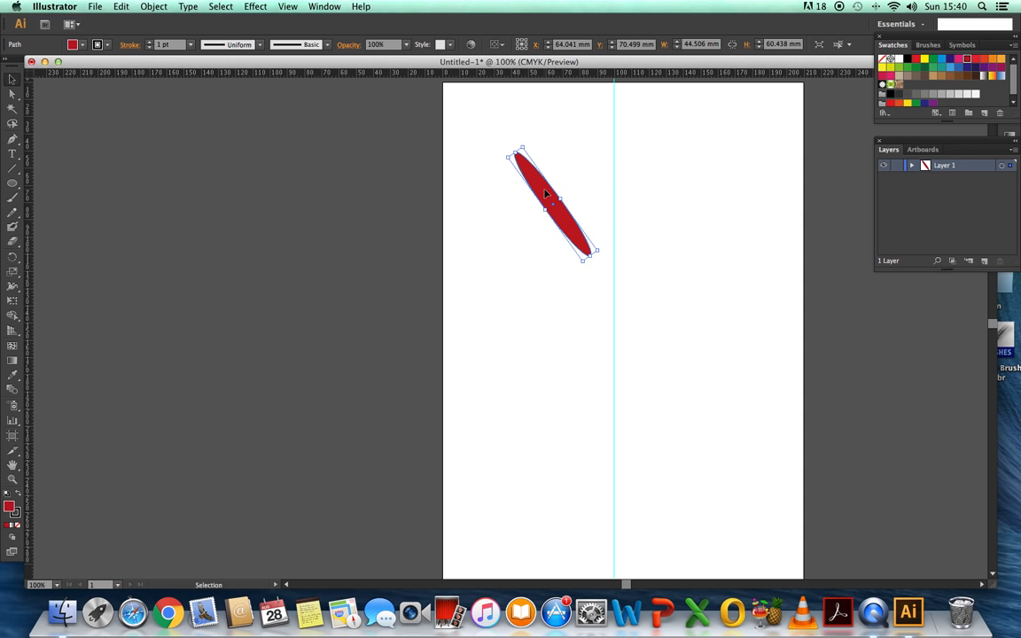
{"action": "key", "text": "a"}
{"action": "key", "text": "super+d"}
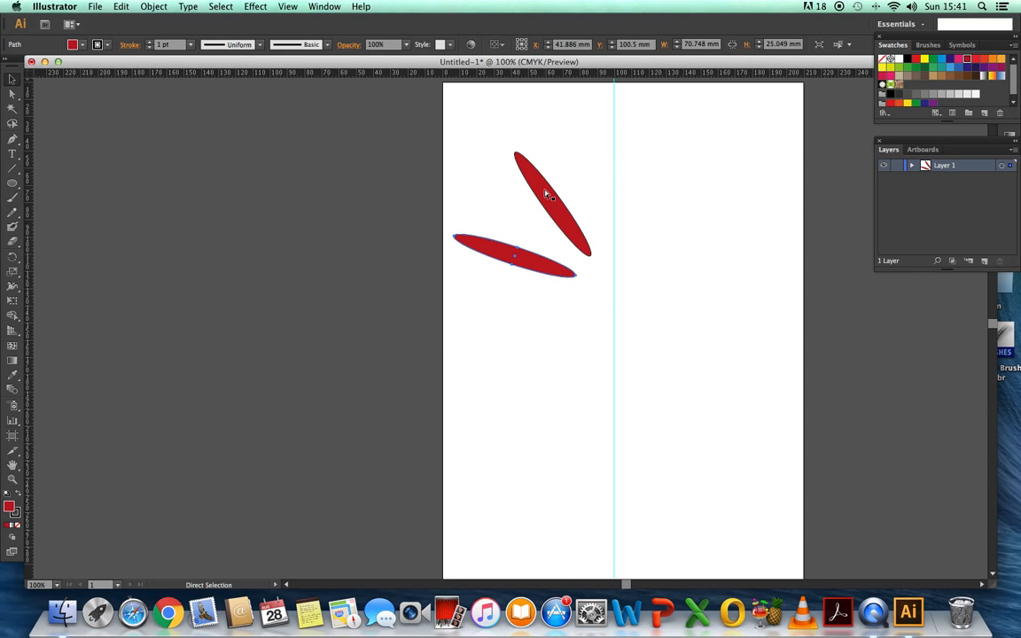
{"action": "key", "text": "super+d"}
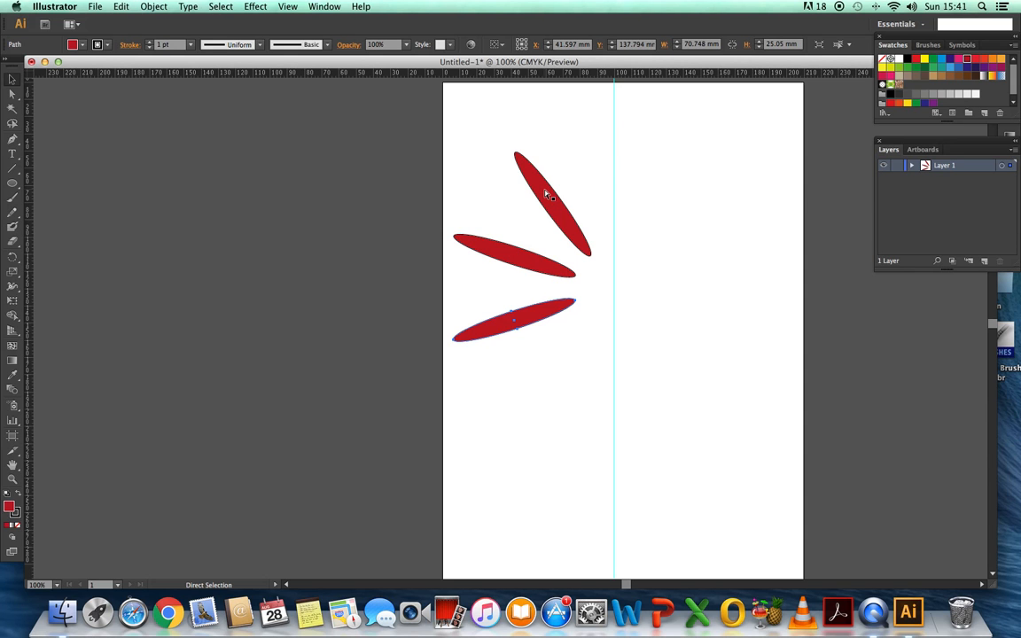
{"action": "key", "text": "super+d"}
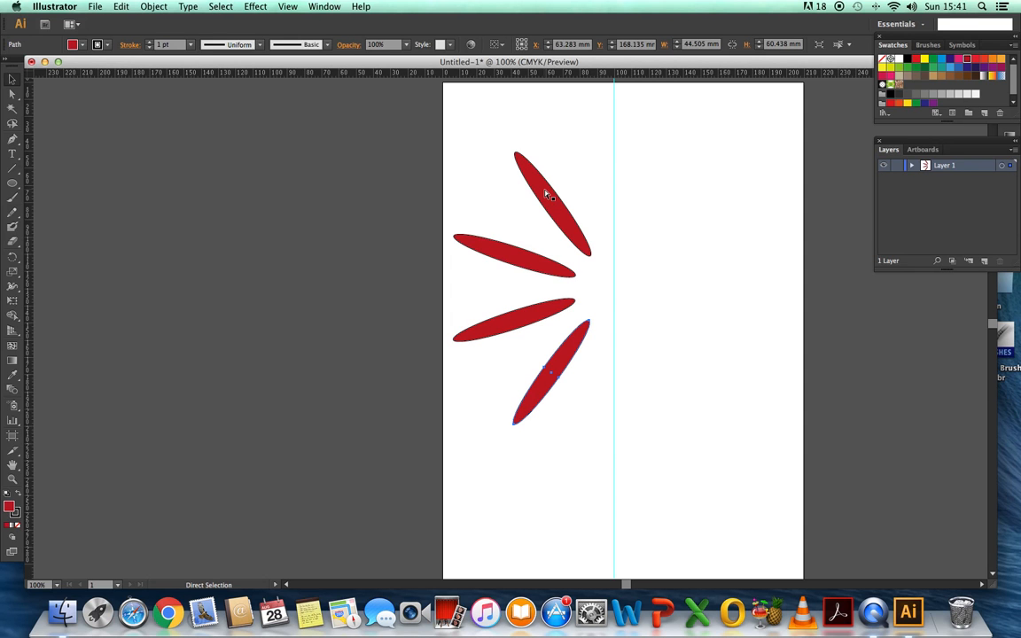
{"action": "key", "text": "super+d"}
{"action": "key", "text": "super+d"}
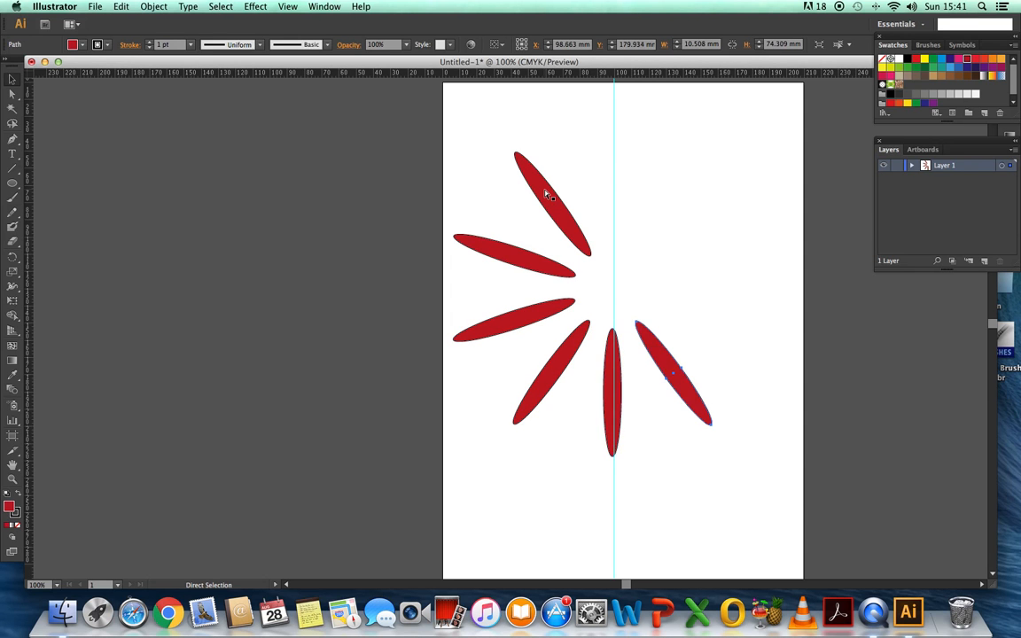
{"action": "key", "text": "super+d"}
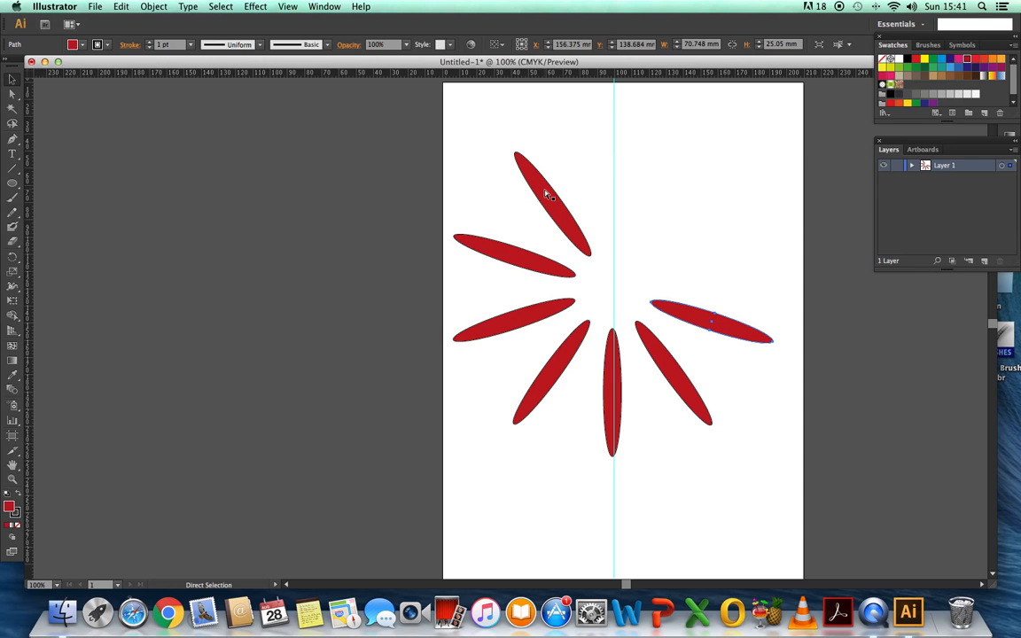
{"action": "key", "text": "super+d"}
{"action": "key", "text": "super+d"}
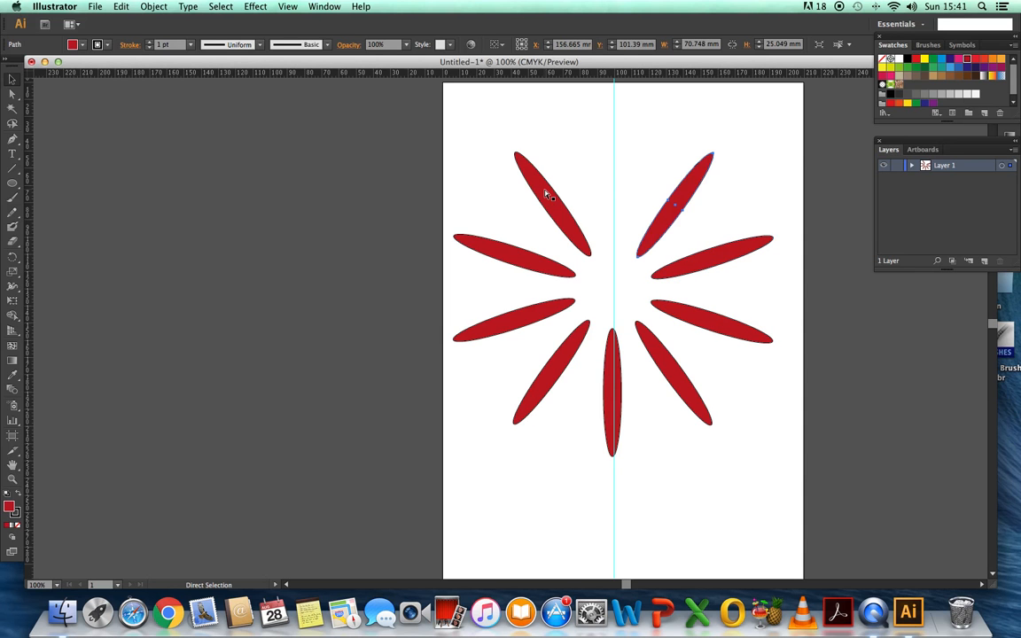
{"action": "key", "text": "super+d"}
{"action": "key", "text": "v"}
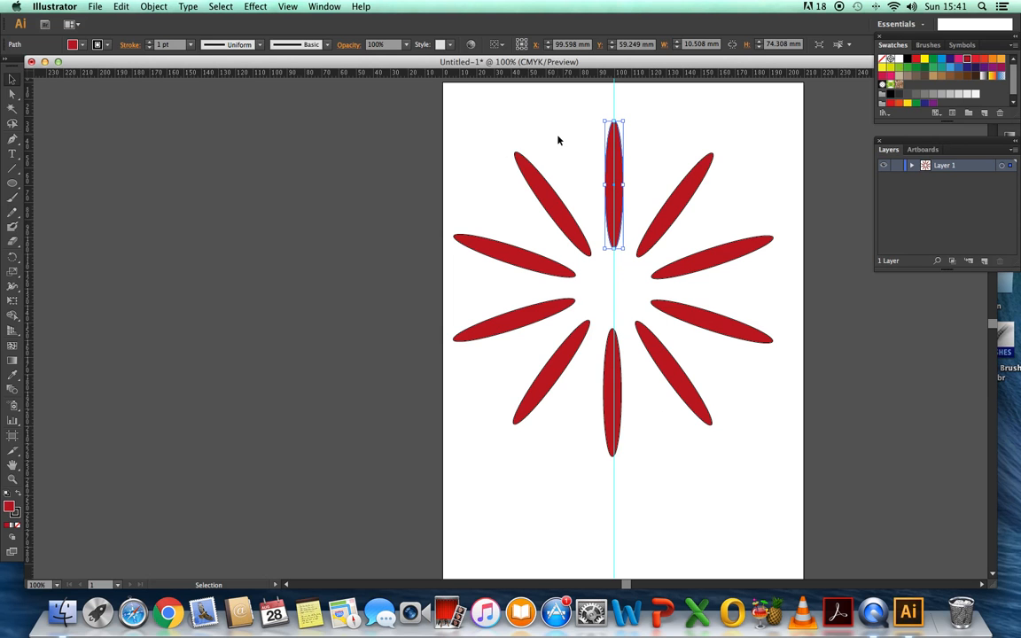
Delete all the red ellipses of the ring, leaving only the vertical guide on the page
{"action": "key", "text": "Delete"}
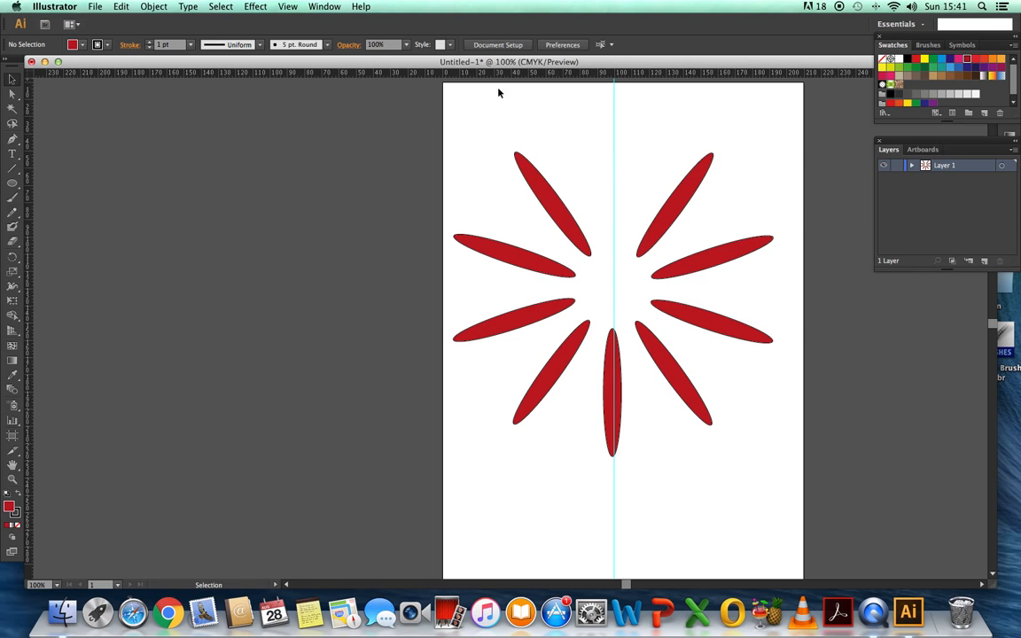
{"action": "left_click_drag", "start_coordinate": [449, 103], "coordinate": [784, 511]}
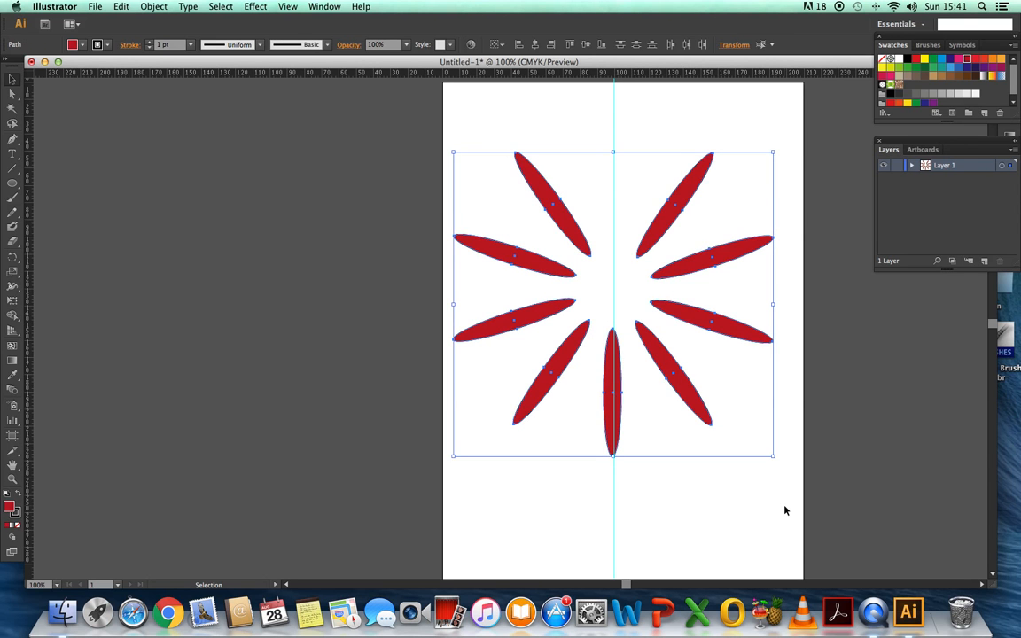
{"action": "key", "text": "Delete"}
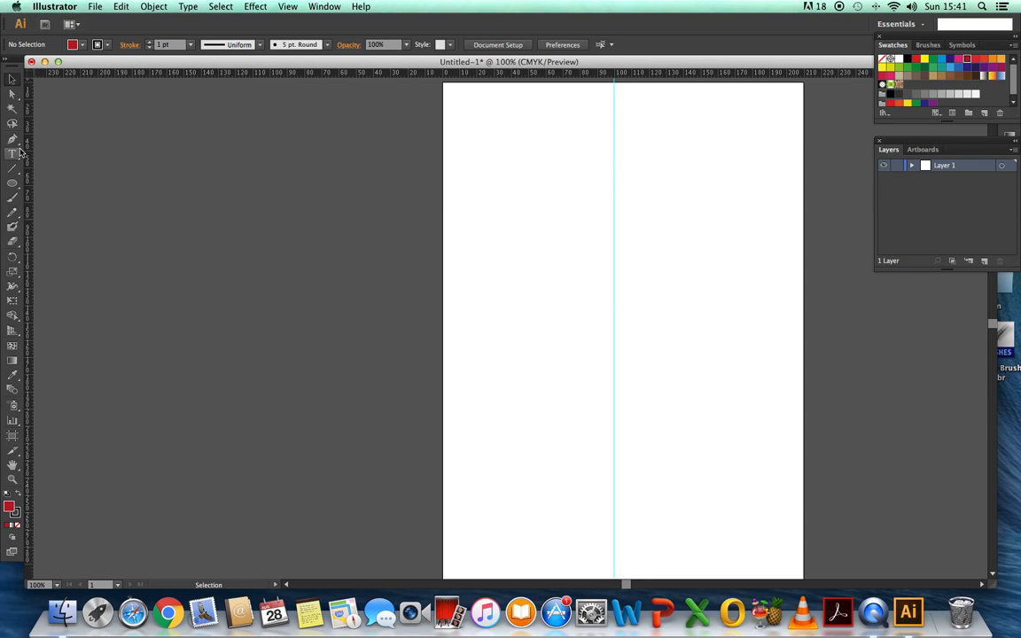
Draw a narrow upright red ellipse about 10.9 mm wide and 70.6 mm high and centre it on the vertical guide
{"action": "left_click", "coordinate": [15, 185]}
{"action": "left_click_drag", "start_coordinate": [543, 125], "coordinate": [559, 244]}
{"action": "left_click", "coordinate": [15, 79]}
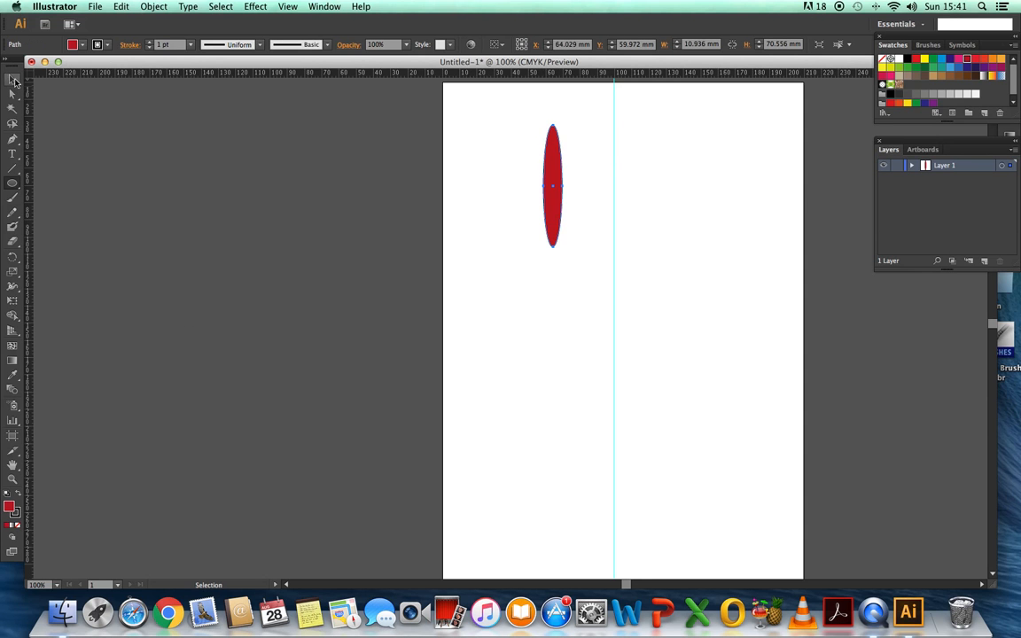
{"action": "left_click_drag", "start_coordinate": [557, 163], "coordinate": [618, 151]}
Rotate the ellipse 37° around a centre point on the guide, slightly below the ellipse's bottom tip
{"action": "left_click", "coordinate": [12, 257]}
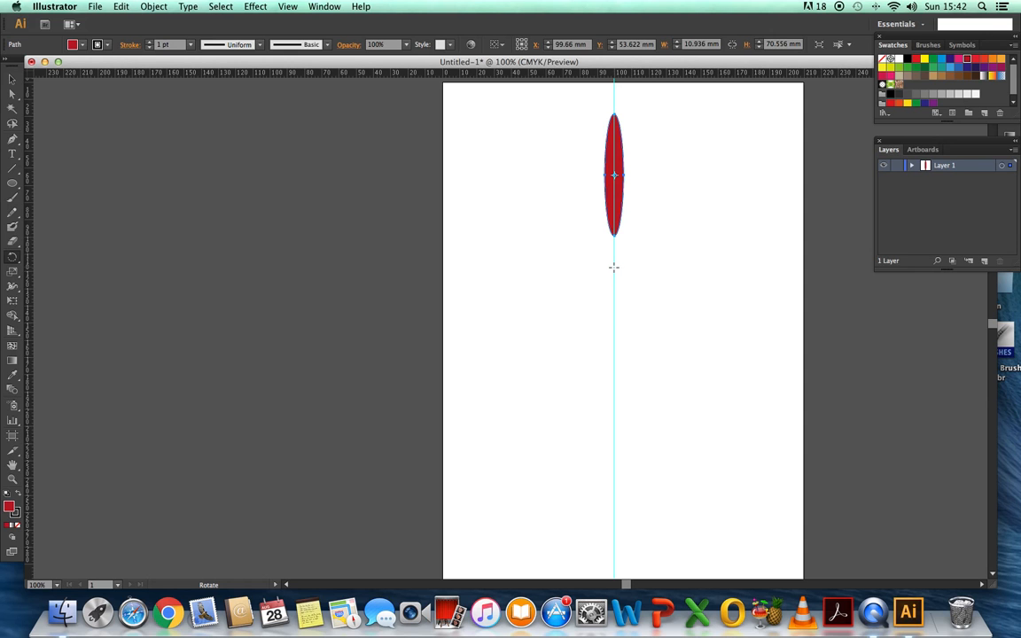
{"action": "left_click", "coordinate": [614, 266]}
{"action": "left_click", "coordinate": [615, 267], "text": "alt"}
{"action": "left_click", "coordinate": [484, 297]}
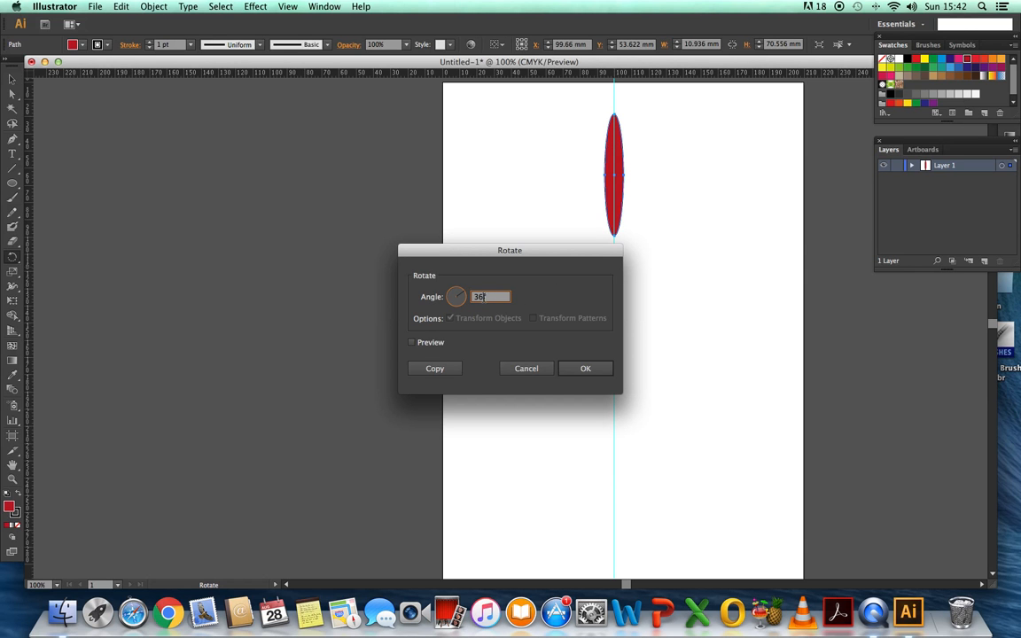
{"action": "key", "text": "BackSpace"}
{"action": "key", "text": "BackSpace"}
{"action": "type", "text": "37"}
{"action": "left_click", "coordinate": [585, 368]}
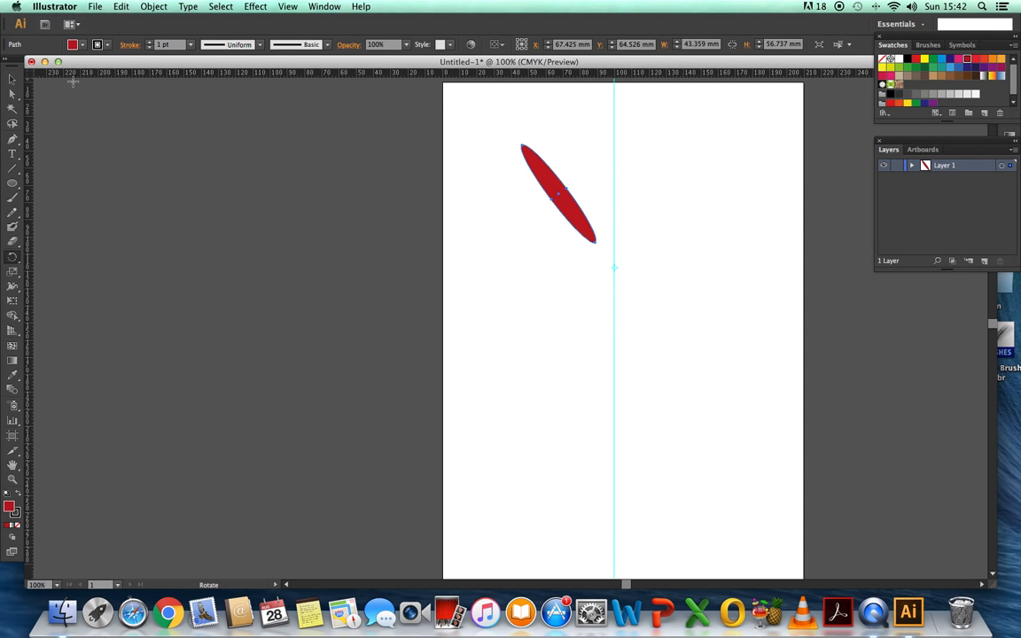
Repeat the 37° rotation with copies nine times to build a ring of ten ellipses
{"action": "left_click", "coordinate": [13, 80]}
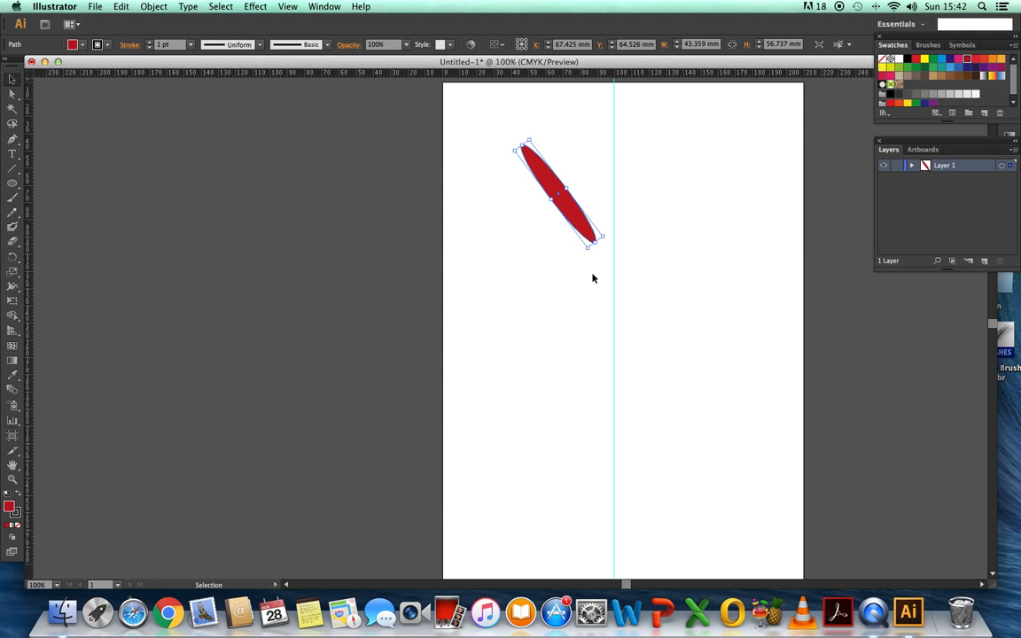
{"action": "key", "text": "a"}
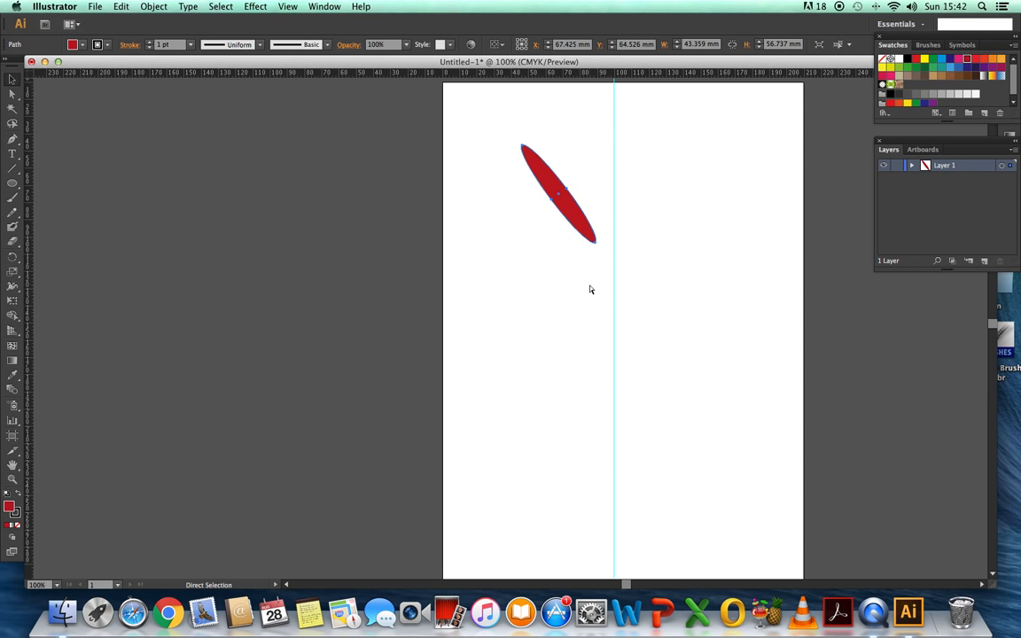
{"action": "key", "text": "super+d"}
{"action": "key", "text": "super+d"}
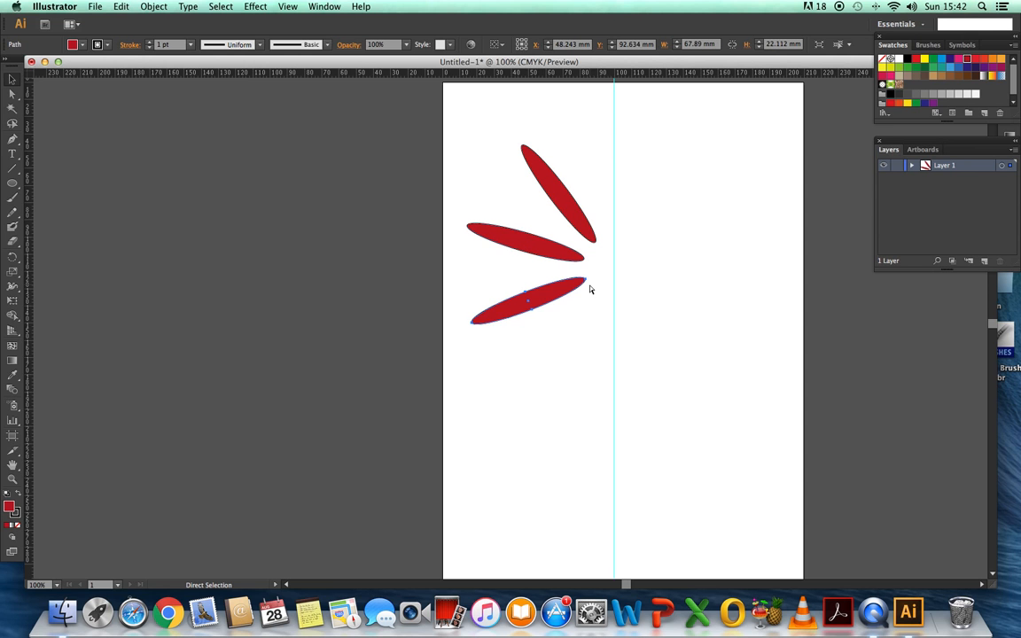
{"action": "key", "text": "super+d"}
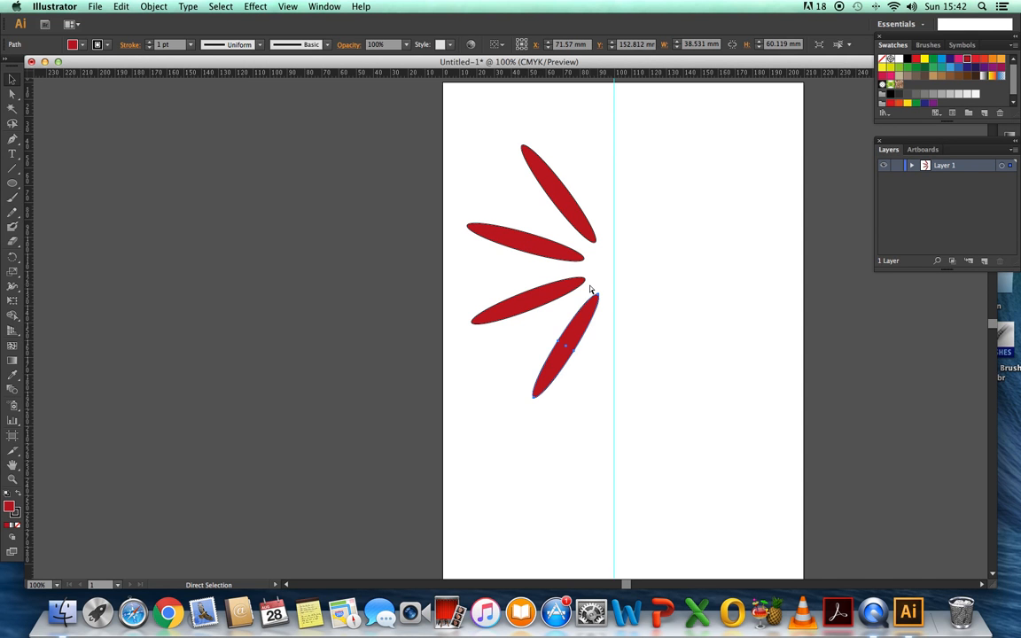
{"action": "key", "text": "super+d"}
{"action": "key", "text": "super+d"}
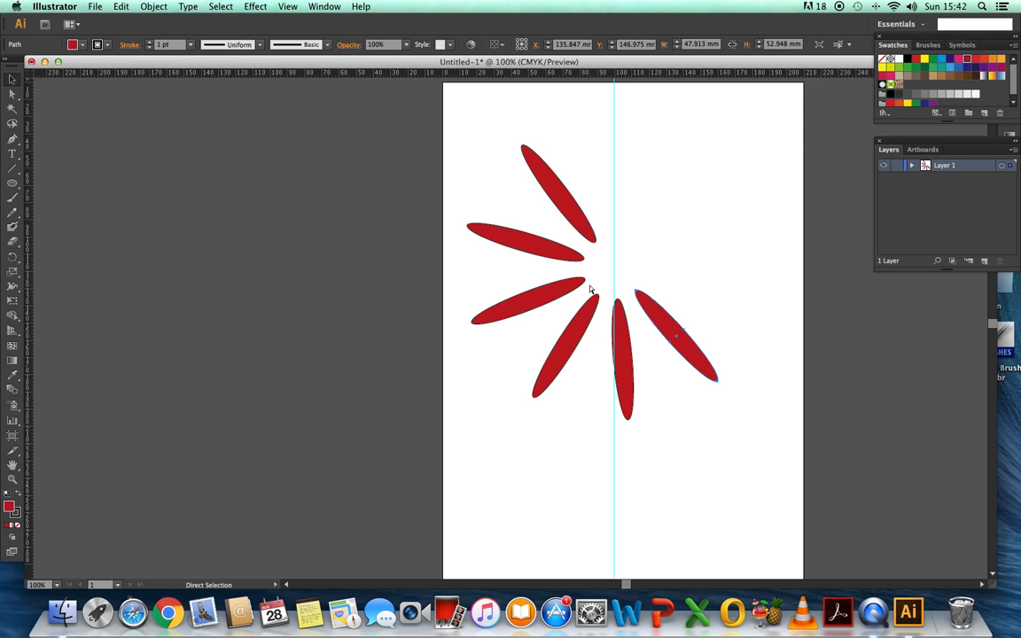
{"action": "key", "text": "super+d"}
{"action": "key", "text": "super+d"}
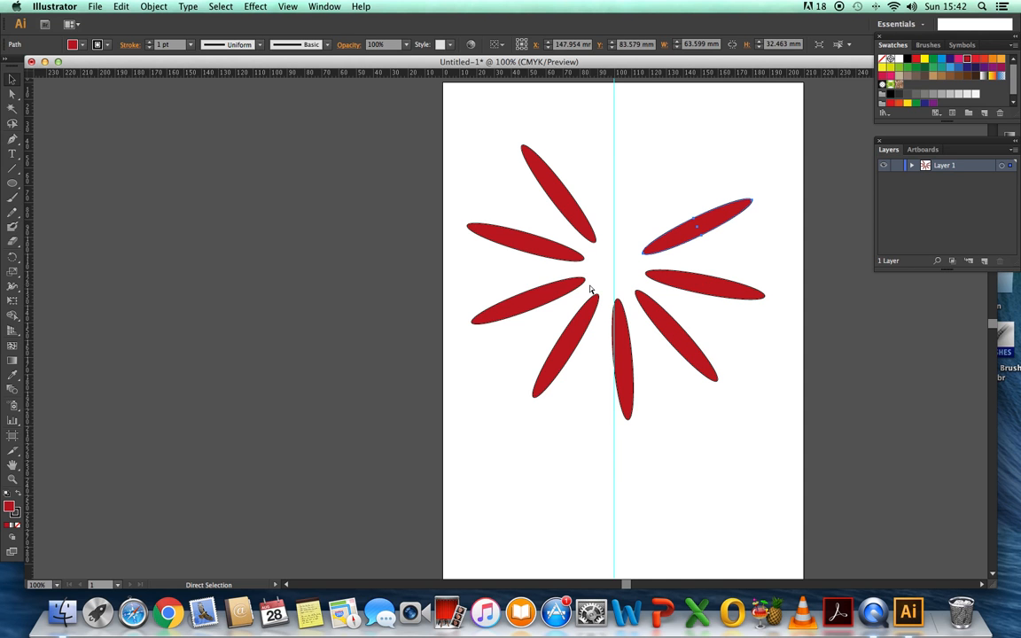
{"action": "key", "text": "super+d"}
{"action": "key", "text": "super+d"}
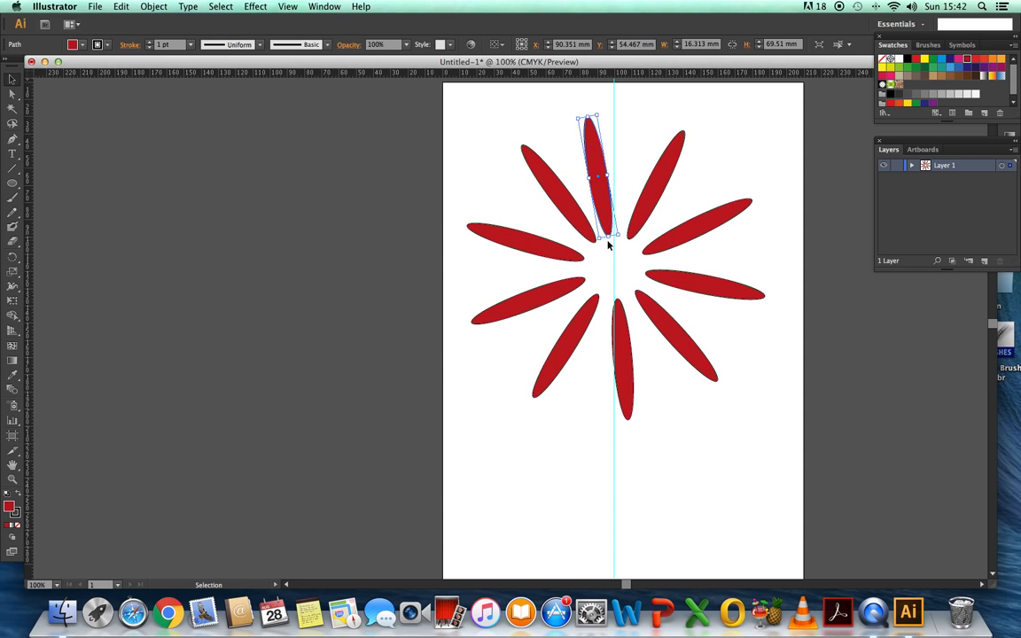
Select the whole ring of ellipses made with the 37° rotation and delete it
{"action": "left_click", "coordinate": [679, 424]}
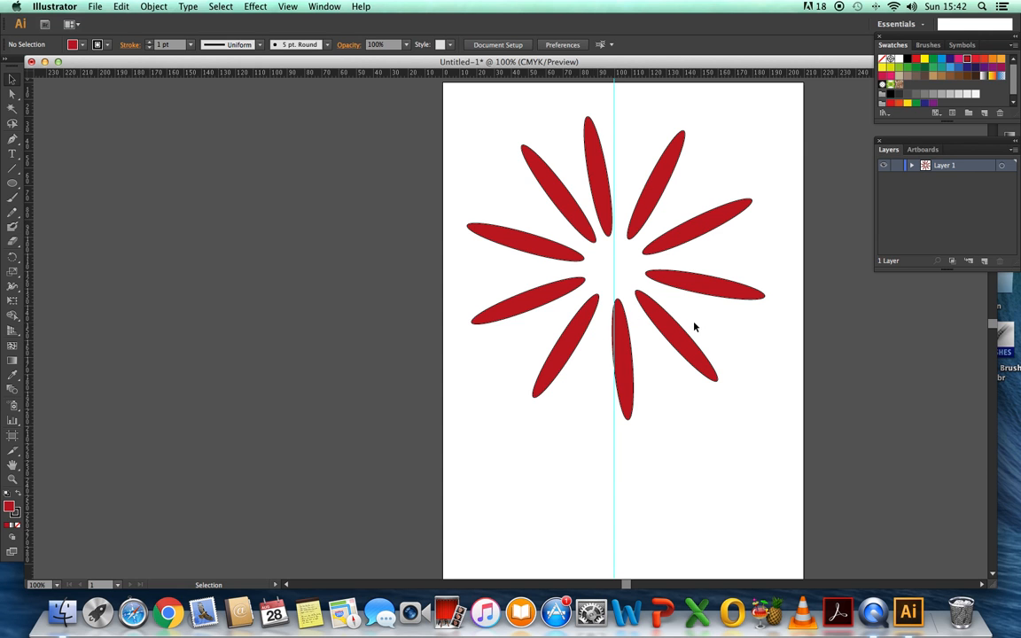
{"action": "left_click_drag", "start_coordinate": [455, 100], "coordinate": [787, 441]}
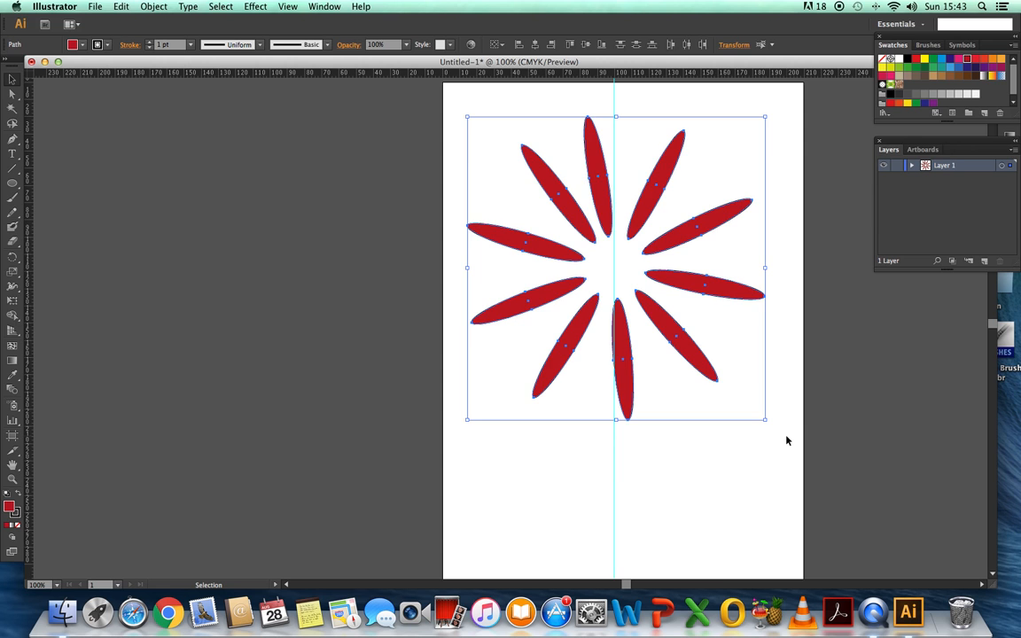
{"action": "key", "text": "Delete"}
{"action": "left_click", "coordinate": [95, 7]}
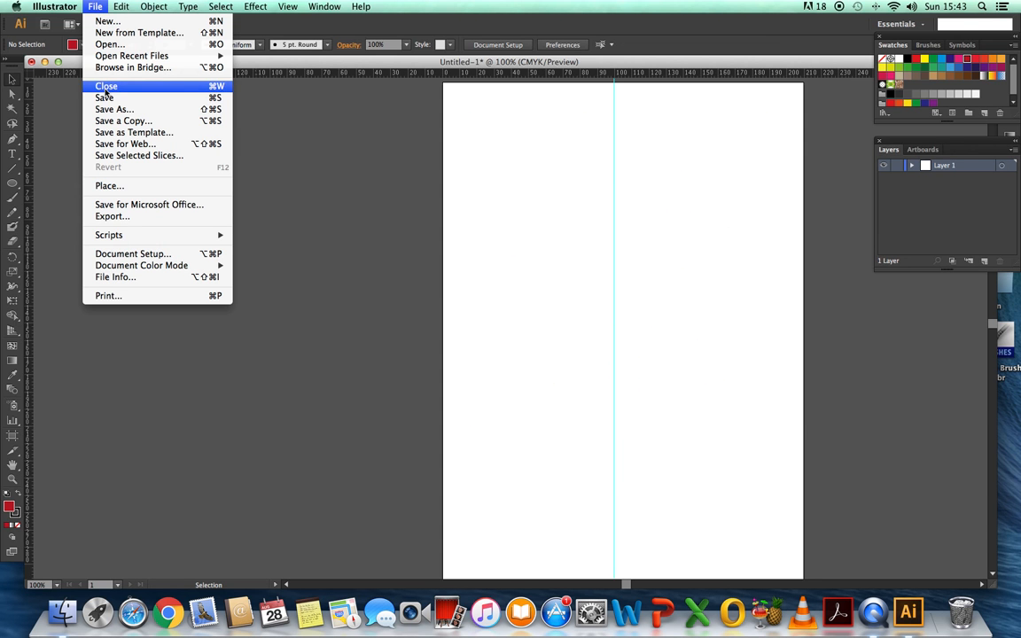
{"action": "left_click", "coordinate": [311, 287]}
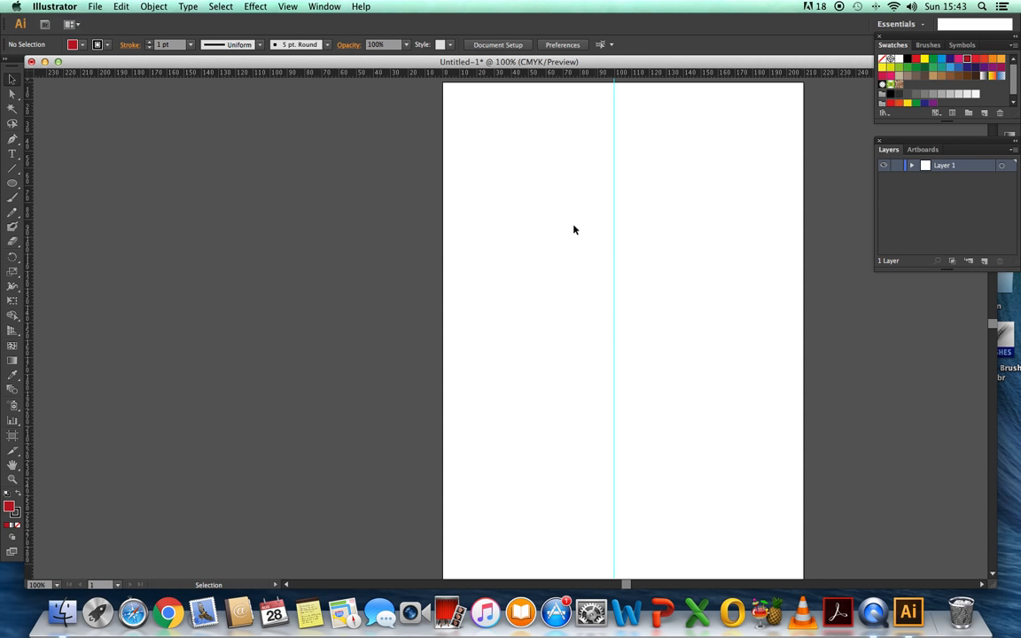
Draw a narrow upright red ellipse about 9.2 mm wide and 61 mm high and centre it on the guide near the page's top
{"action": "left_click", "coordinate": [13, 183]}
{"action": "left_click_drag", "start_coordinate": [565, 132], "coordinate": [579, 234]}
{"action": "left_click", "coordinate": [13, 79]}
{"action": "left_click_drag", "start_coordinate": [573, 155], "coordinate": [613, 134]}
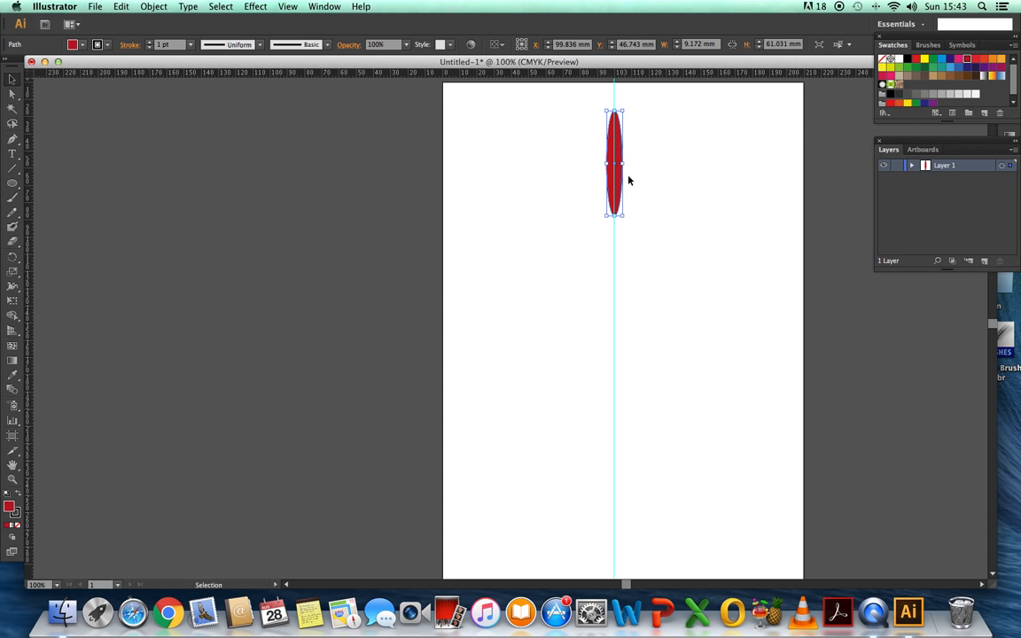
Rotate the ellipse 36° around a centre point at its own bottom tip on the guide
{"action": "left_click", "coordinate": [14, 258]}
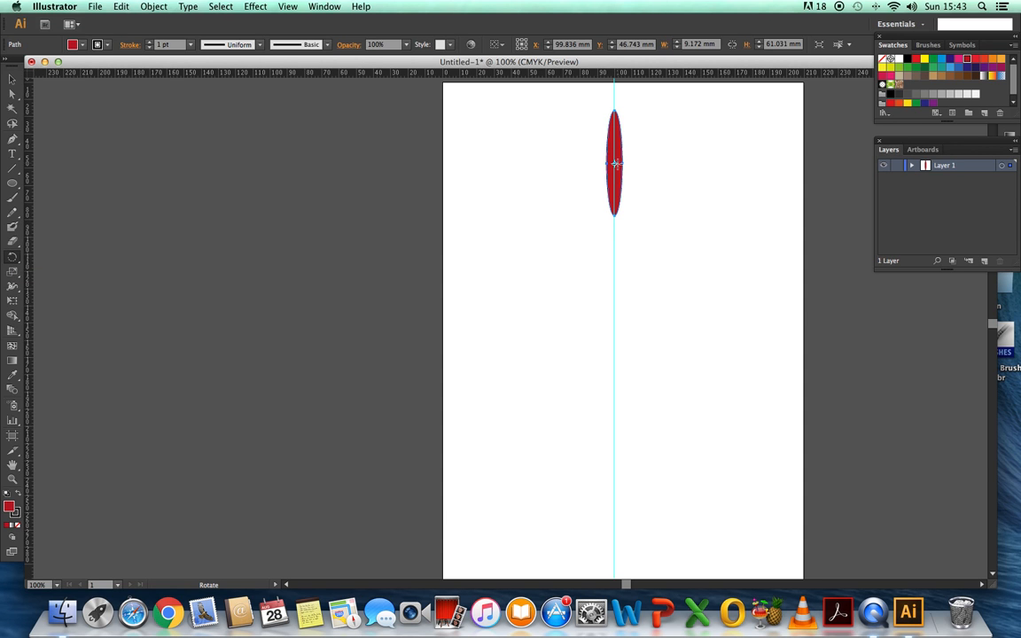
{"action": "left_click", "coordinate": [614, 216], "text": "alt"}
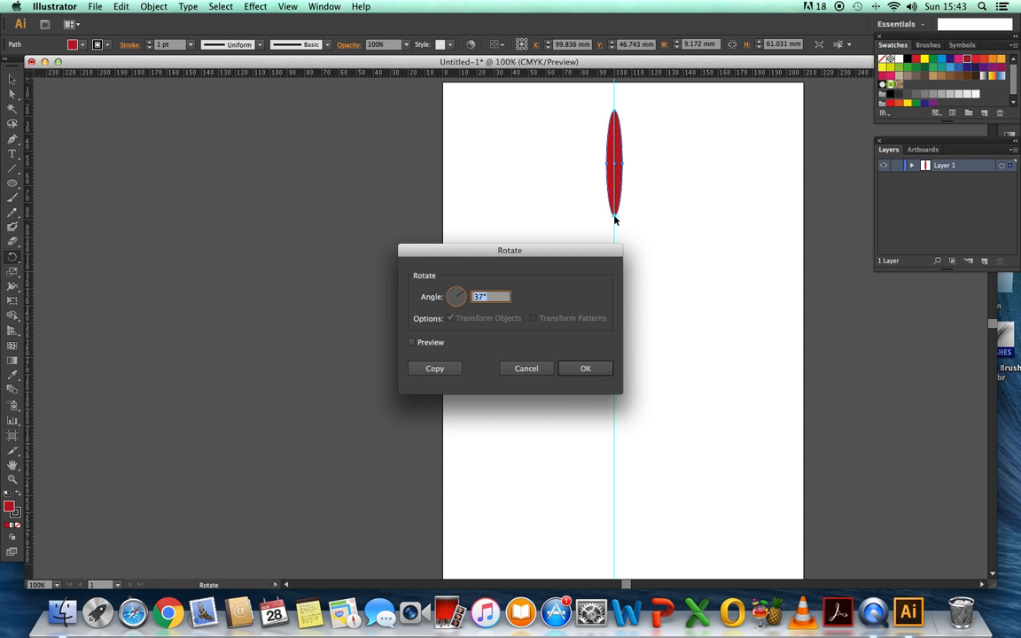
{"action": "left_click", "coordinate": [485, 296]}
{"action": "key", "text": "BackSpace"}
{"action": "type", "text": "6"}
{"action": "left_click", "coordinate": [573, 373]}
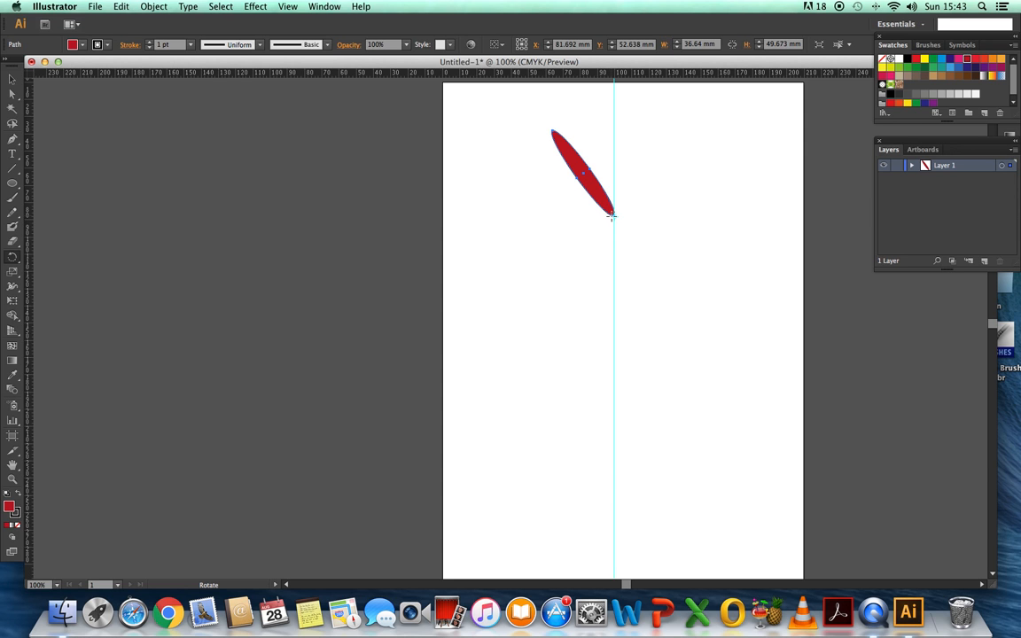
Repeat the 36° rotation about the bottom tip with copies nine times to build a flower of ten touching ellipses
{"action": "key", "text": "v"}
{"action": "key", "text": "super+d"}
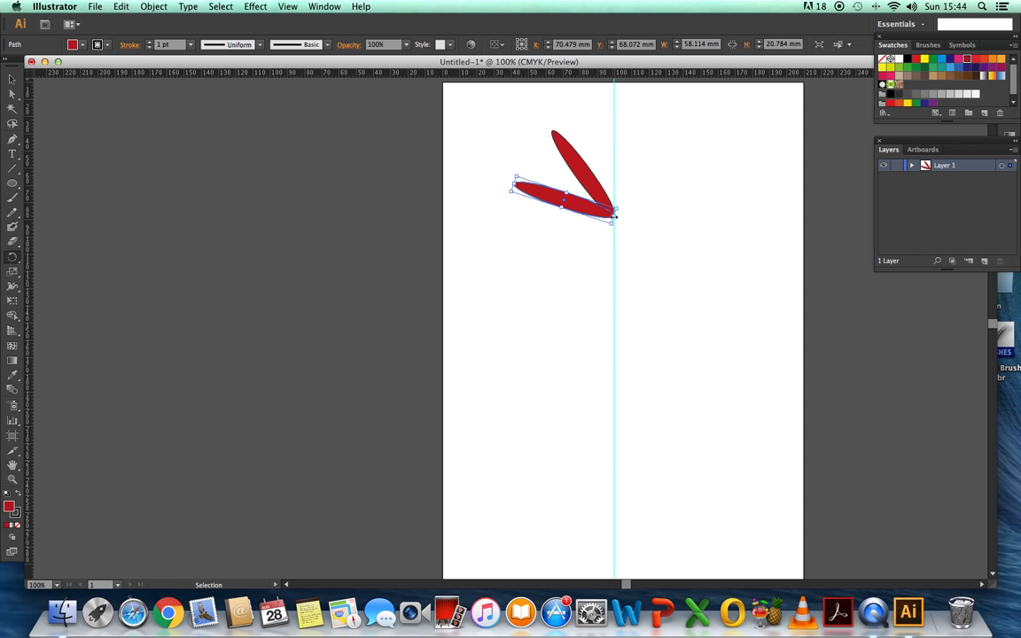
{"action": "key", "text": "super+d"}
{"action": "key", "text": "super+d"}
{"action": "key", "text": "super+d"}
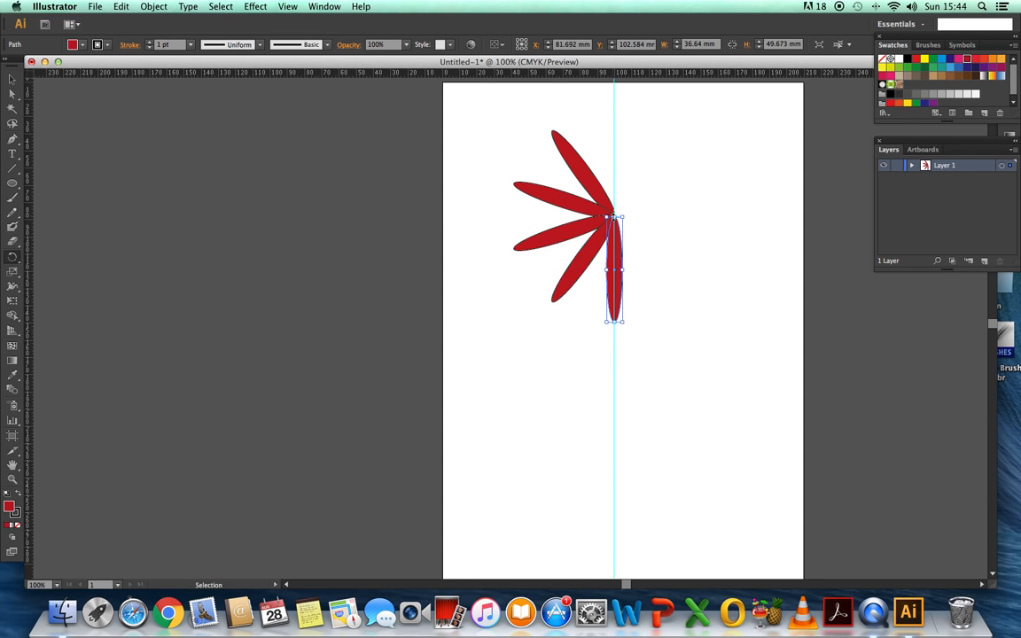
{"action": "key", "text": "super+d"}
{"action": "key", "text": "super+d"}
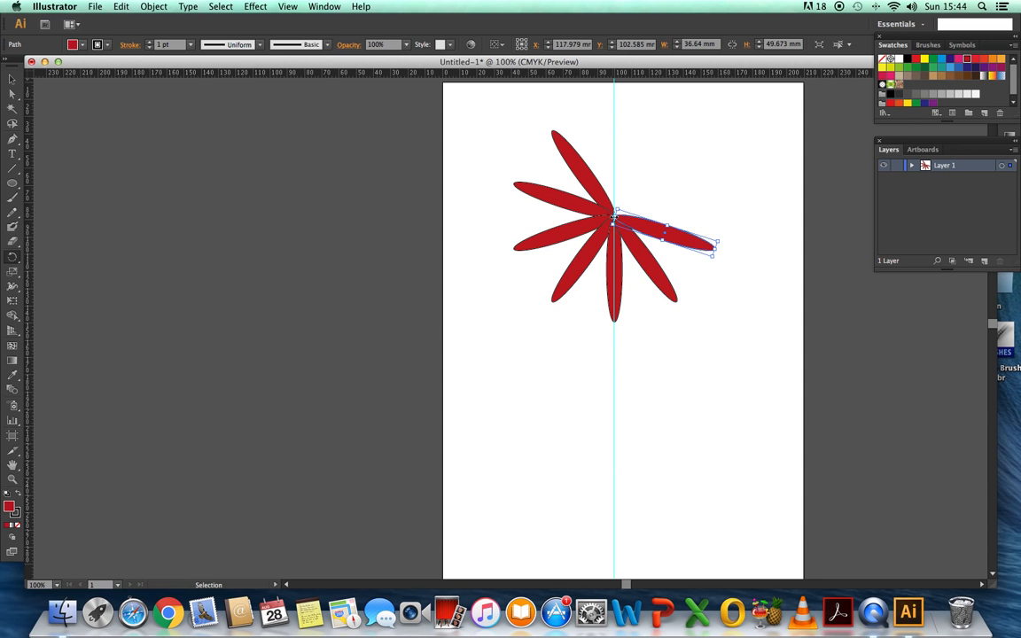
{"action": "key", "text": "super+d"}
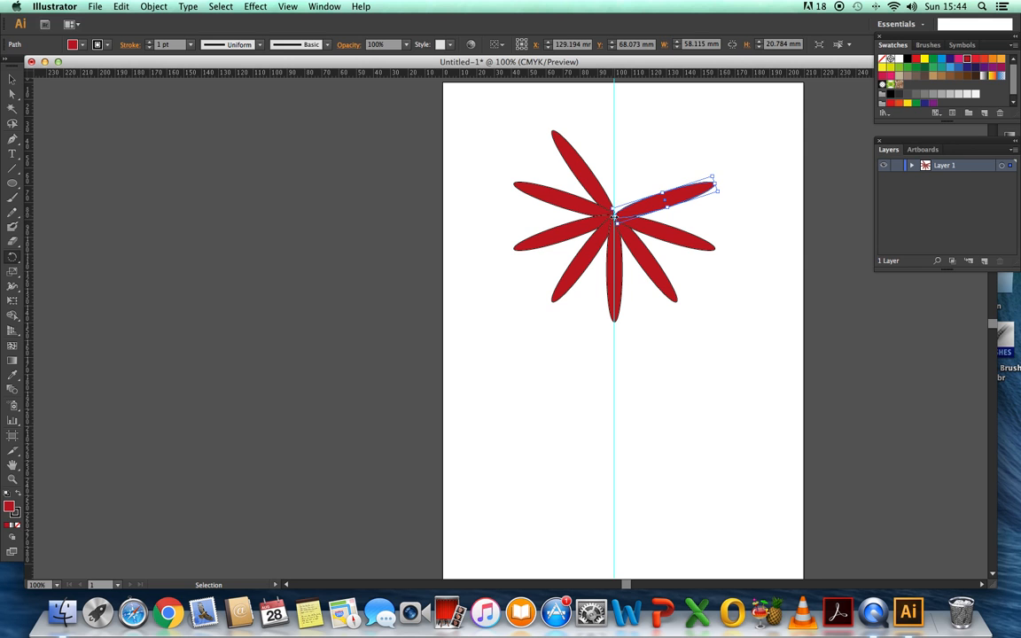
{"action": "key", "text": "super+d"}
{"action": "key", "text": "super+d"}
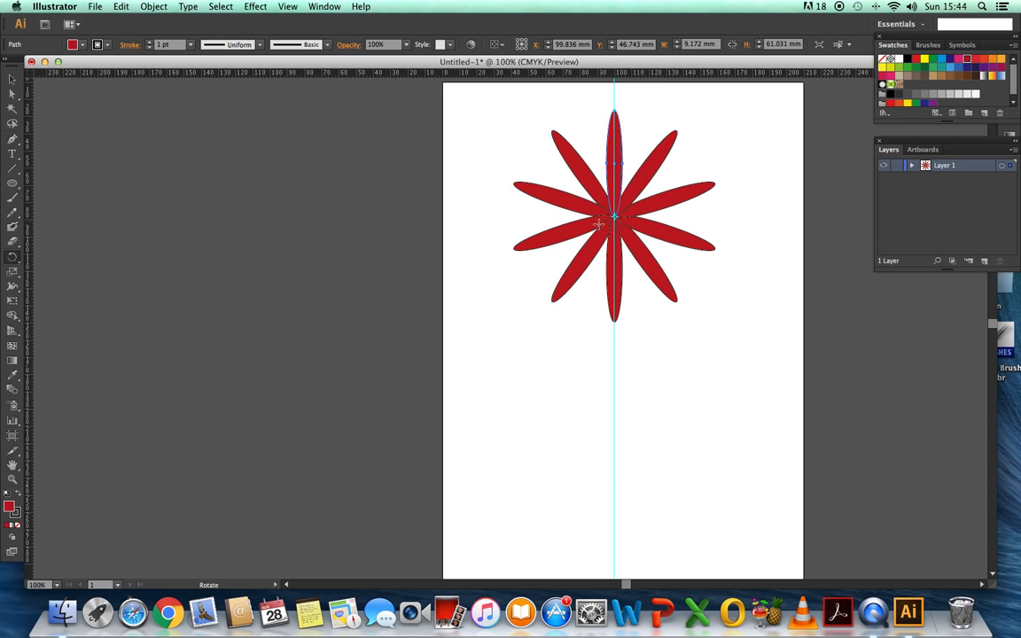
Select the whole flower of ellipses joined at their tips and delete it
{"action": "left_click", "coordinate": [11, 79]}
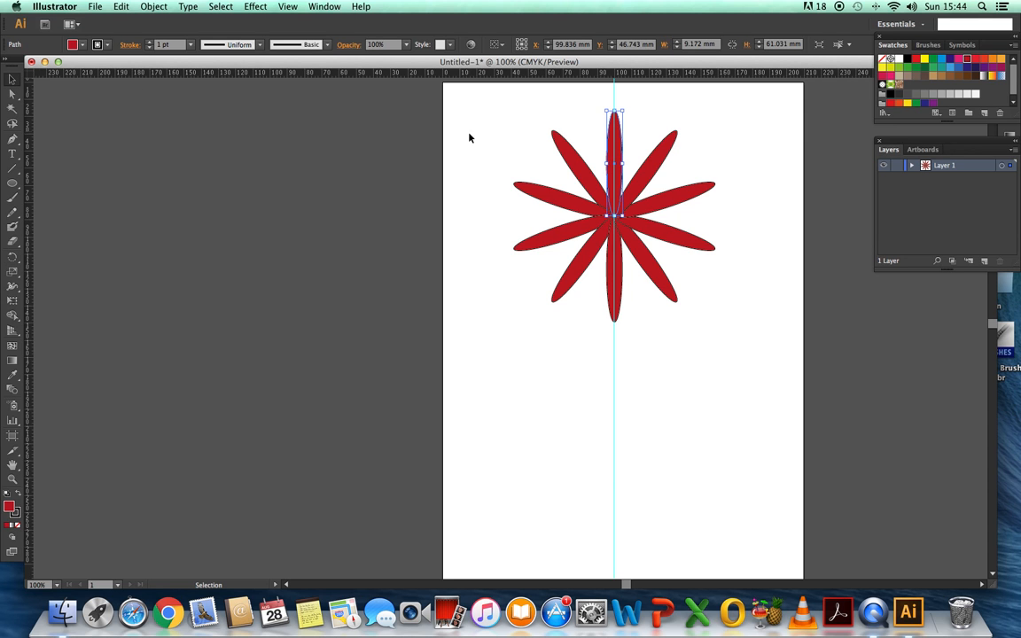
{"action": "left_click_drag", "start_coordinate": [470, 103], "coordinate": [758, 362]}
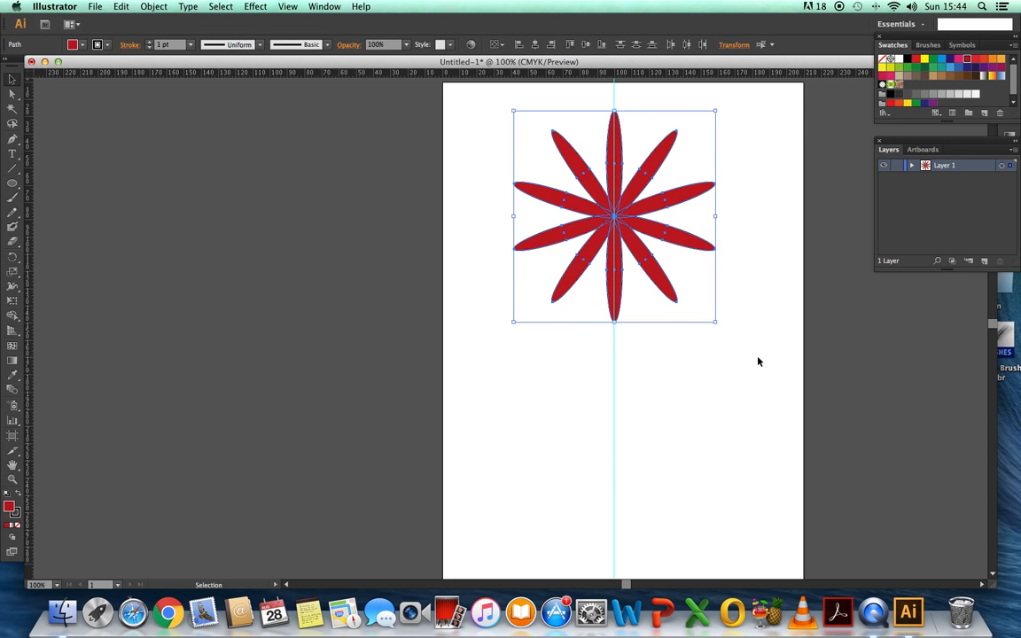
{"action": "key", "text": "Delete"}
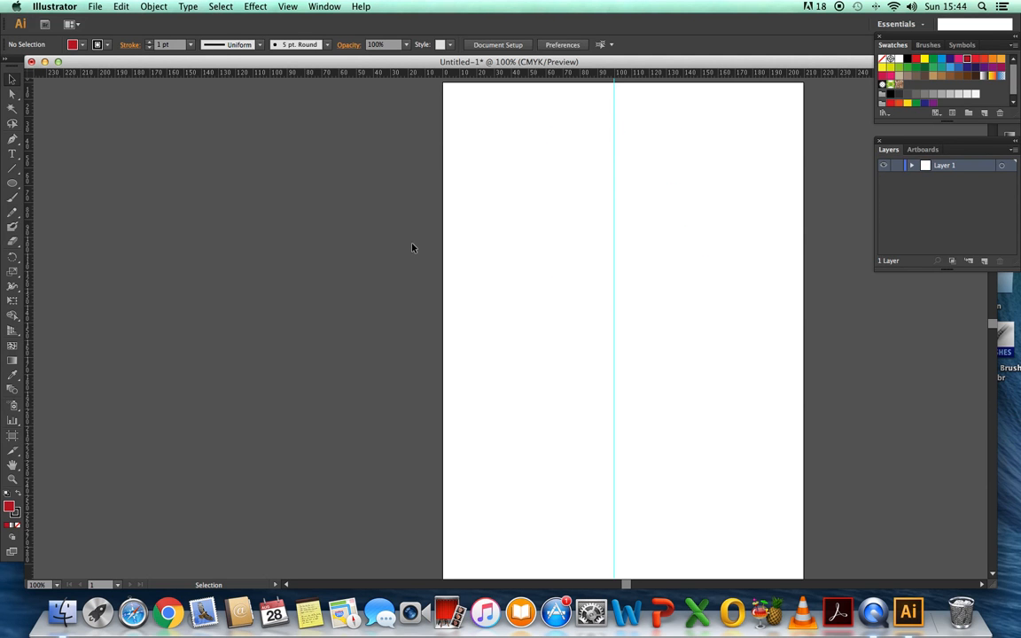
Draw a narrow upright red ellipse about 7.8 mm wide and 57.9 mm high and centre it on the guide near the page's top
{"action": "left_click", "coordinate": [13, 182]}
{"action": "mouse_move", "coordinate": [523, 130]}
{"action": "left_mouse_down"}
{"action": "mouse_move", "coordinate": [548, 172]}
{"action": "mouse_move", "coordinate": [544, 260]}
{"action": "mouse_move", "coordinate": [535, 229]}
{"action": "left_mouse_up"}
{"action": "left_click", "coordinate": [12, 79]}
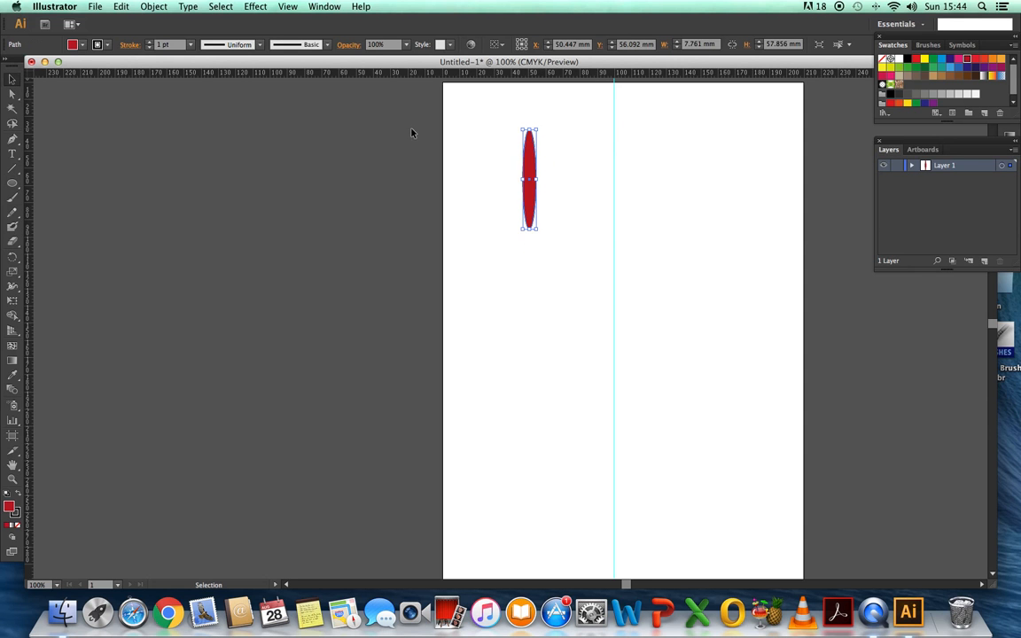
{"action": "left_click_drag", "start_coordinate": [530, 159], "coordinate": [611, 155]}
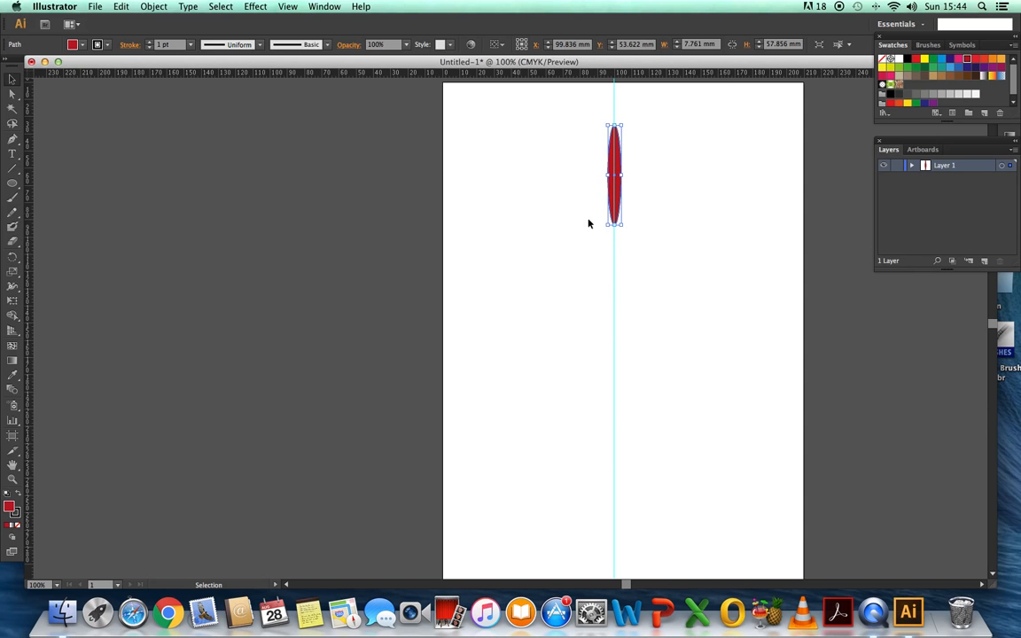
{"action": "left_click", "coordinate": [508, 231]}
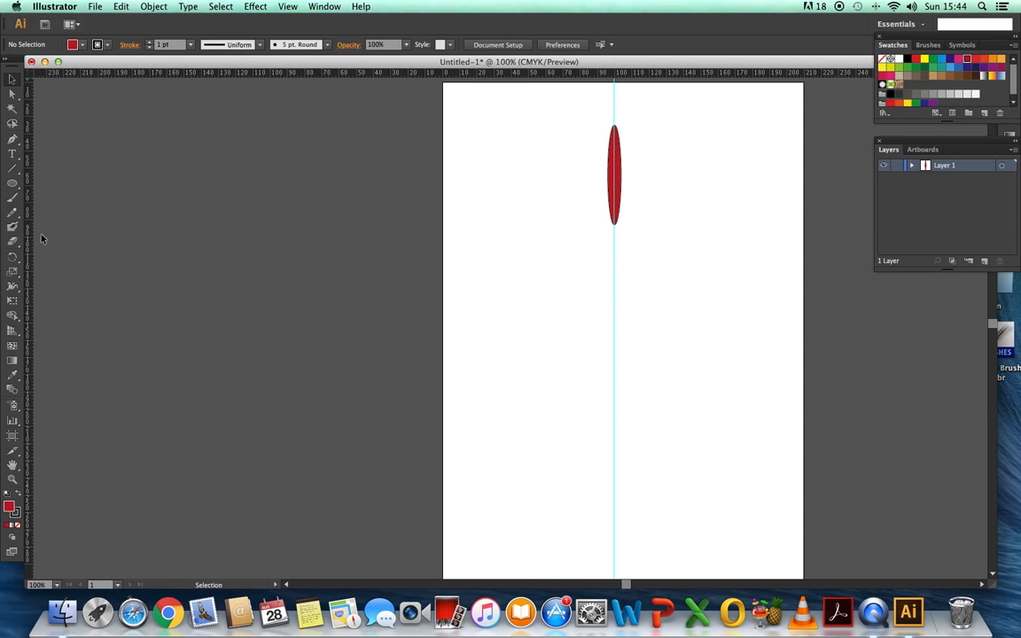
Try to rotate the ellipse 36° around a centre point on the guide a little below it
{"action": "left_click", "coordinate": [12, 258]}
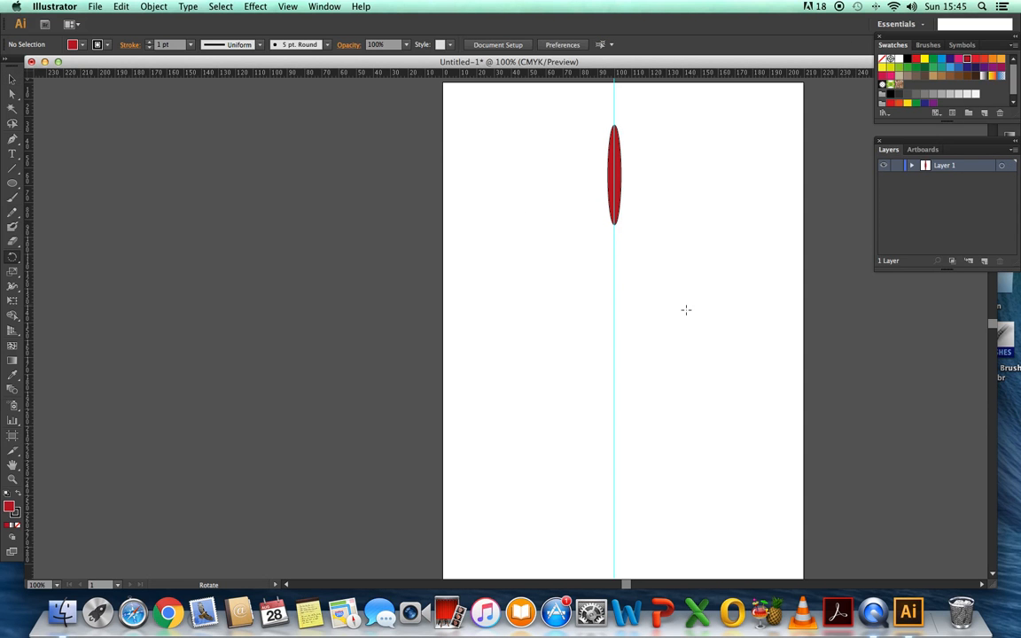
{"action": "left_click", "coordinate": [613, 258], "text": "alt"}
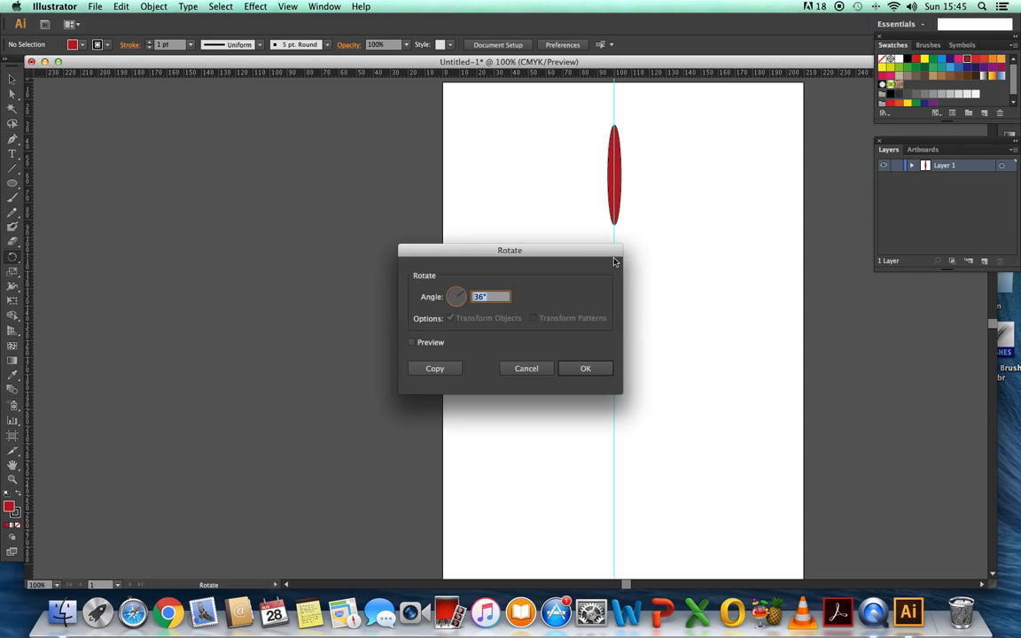
{"action": "left_click", "coordinate": [584, 370]}
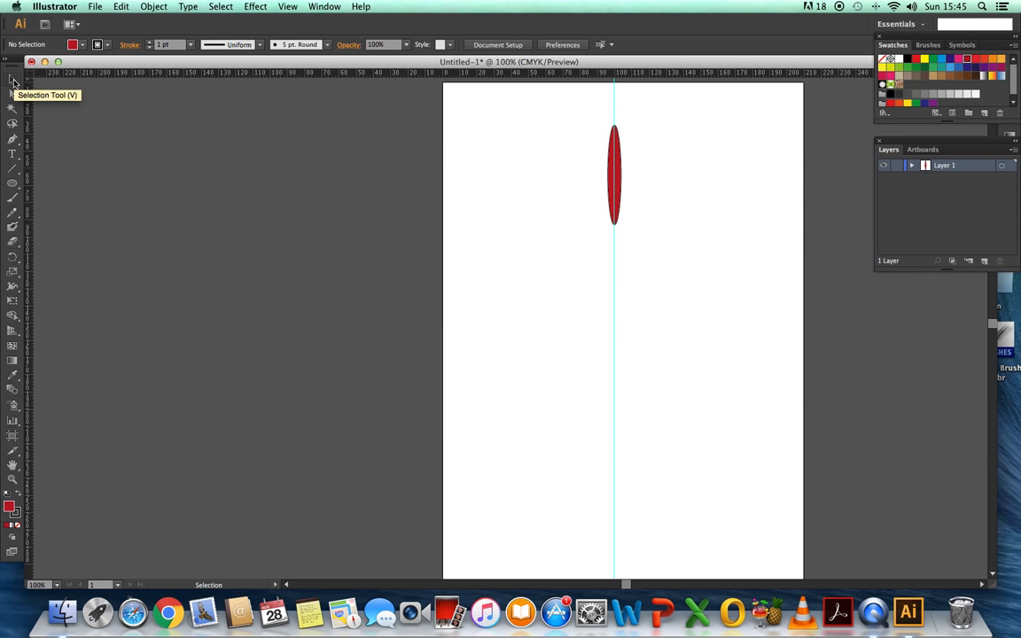
Undo the last two changes and delete the extra ellipse beside the guide
{"action": "key", "text": "a"}
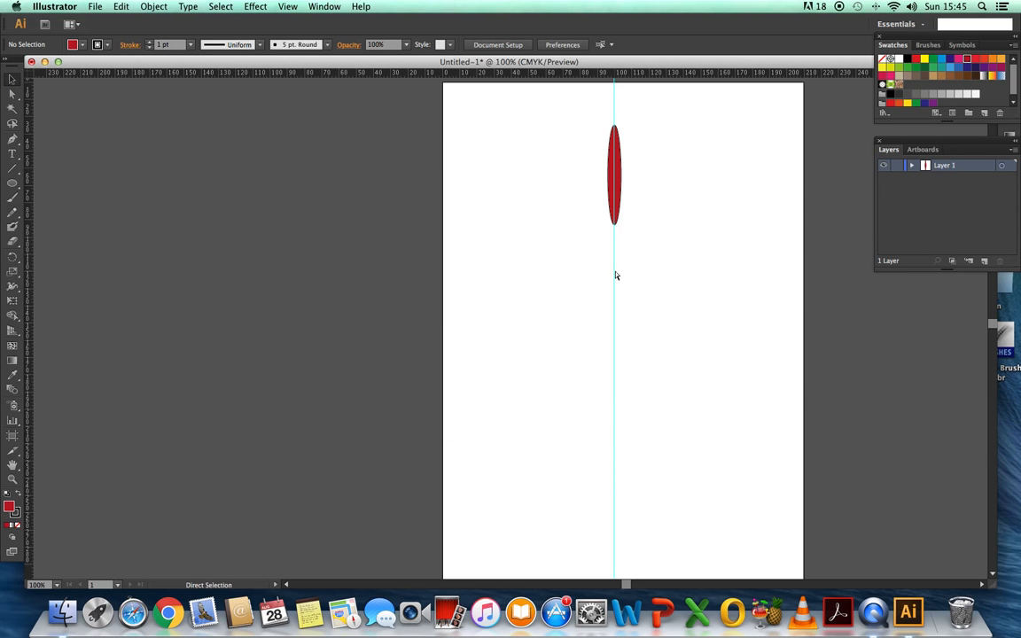
{"action": "key", "text": "super+z"}
{"action": "key", "text": "super+z"}
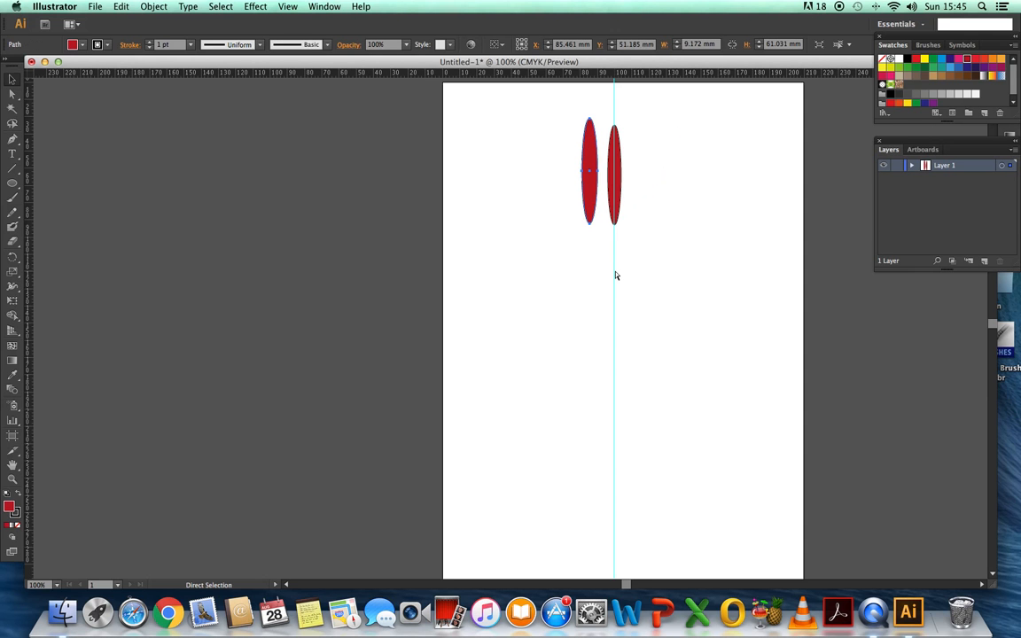
{"action": "key", "text": "v"}
{"action": "key", "text": "Delete"}
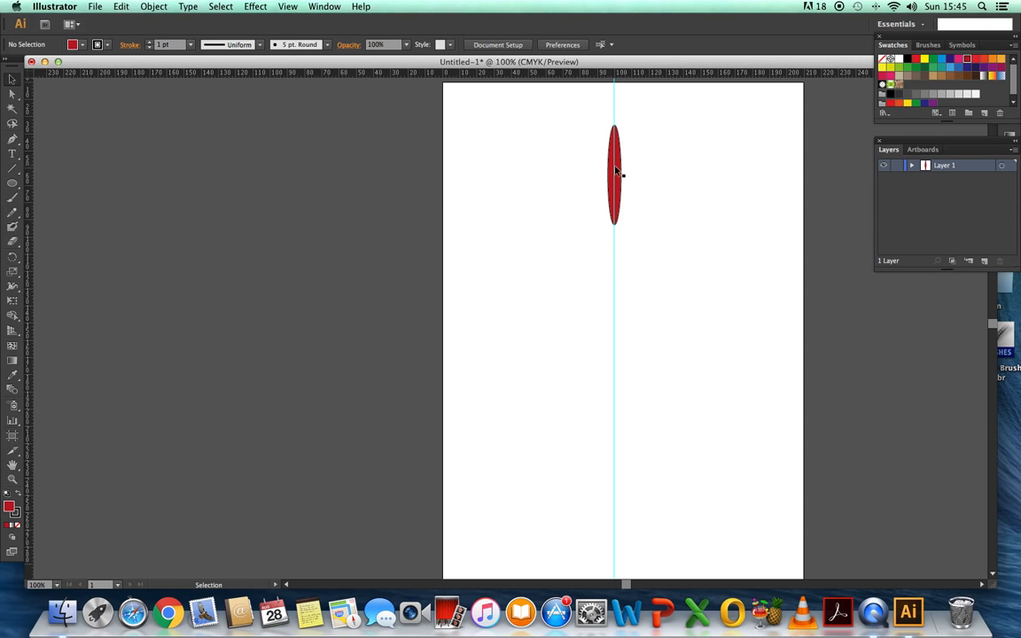
Apply a 36° rotation with its centre point on the guide just below the ellipse's bottom tip
{"action": "left_click", "coordinate": [13, 257]}
{"action": "left_click", "coordinate": [615, 252], "text": "alt"}
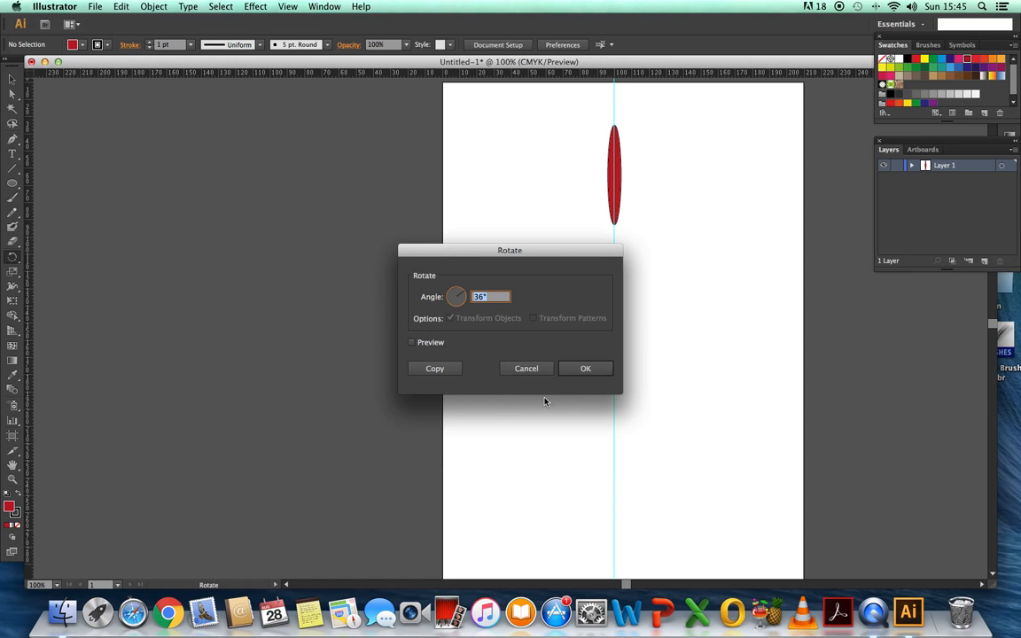
{"action": "type", "text": "3"}
{"action": "key", "text": "BackSpace"}
{"action": "type", "text": "36"}
{"action": "left_click", "coordinate": [585, 369]}
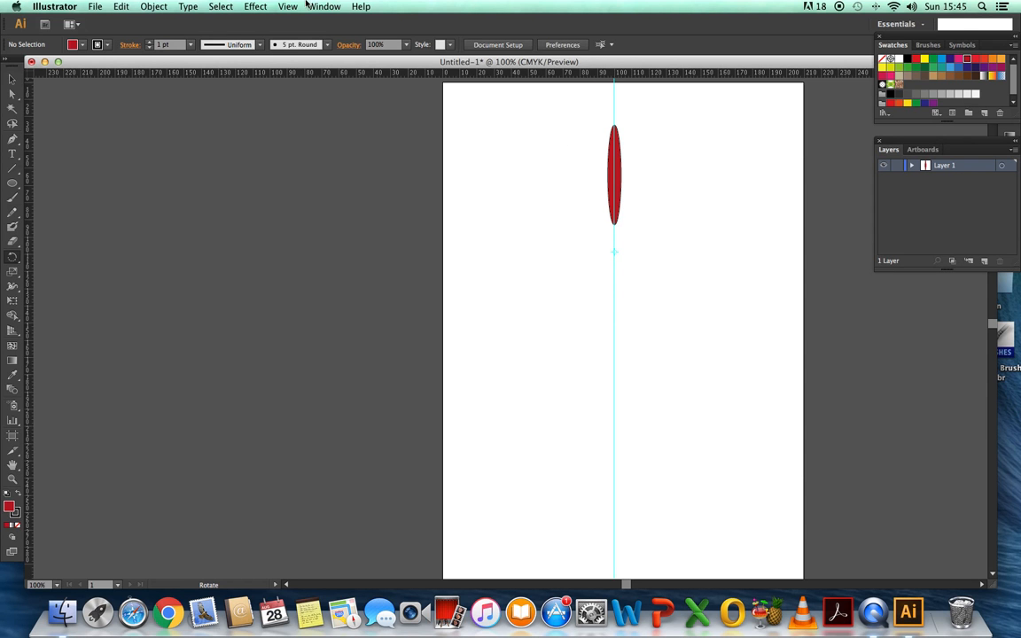
Select the upright ellipse and repeat the 36° rotation with copies nine times to build an open-centred ring of ten ellipses
{"action": "left_click", "coordinate": [12, 79]}
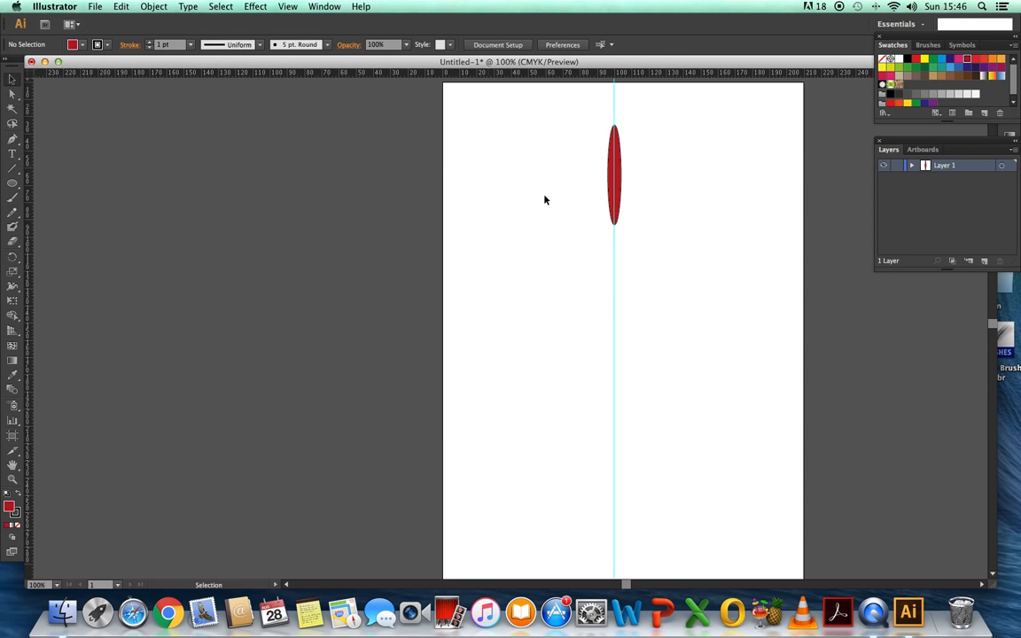
{"action": "left_click", "coordinate": [614, 166]}
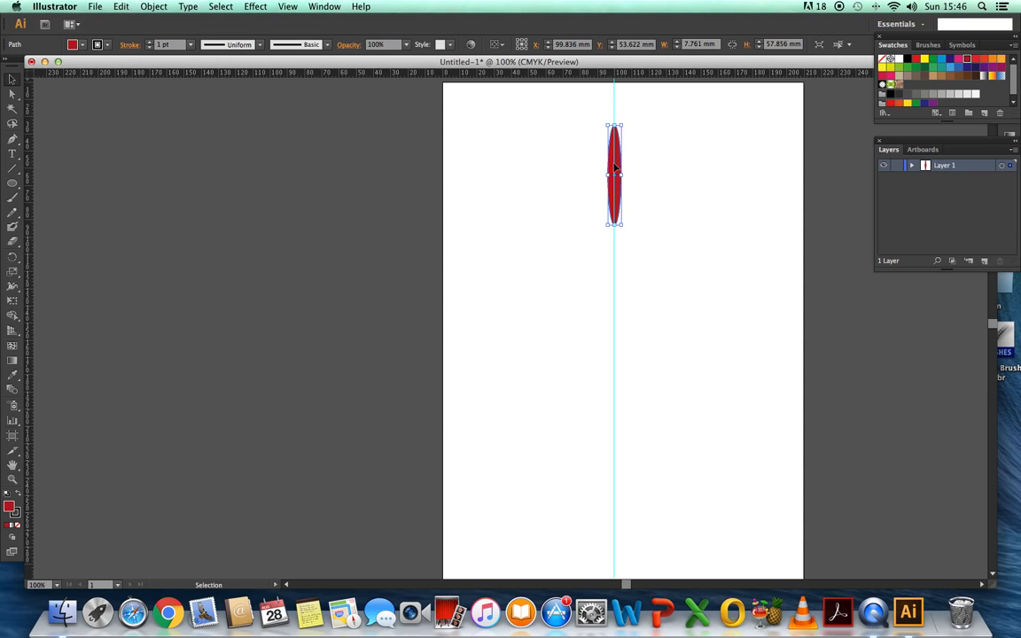
{"action": "key", "text": "a"}
{"action": "key", "text": "super+d"}
{"action": "key", "text": "super+d"}
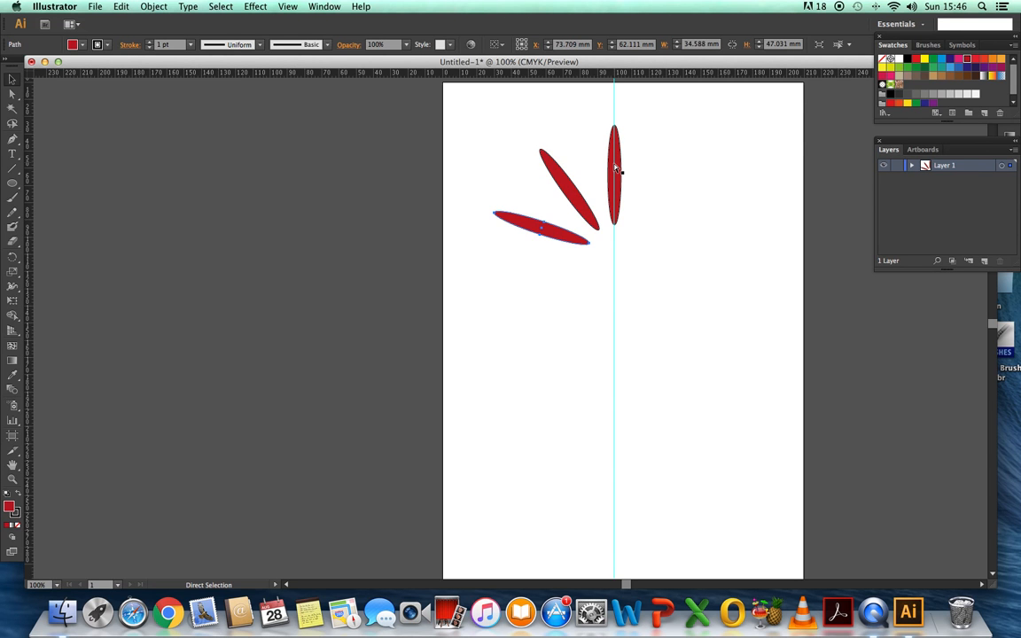
{"action": "key", "text": "super+d"}
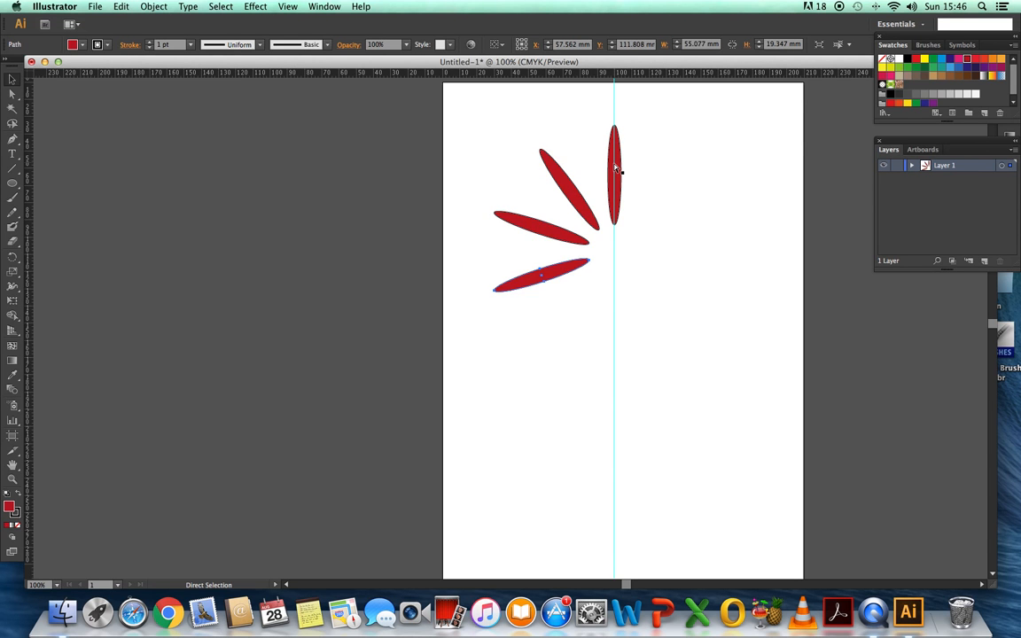
{"action": "key", "text": "super+d"}
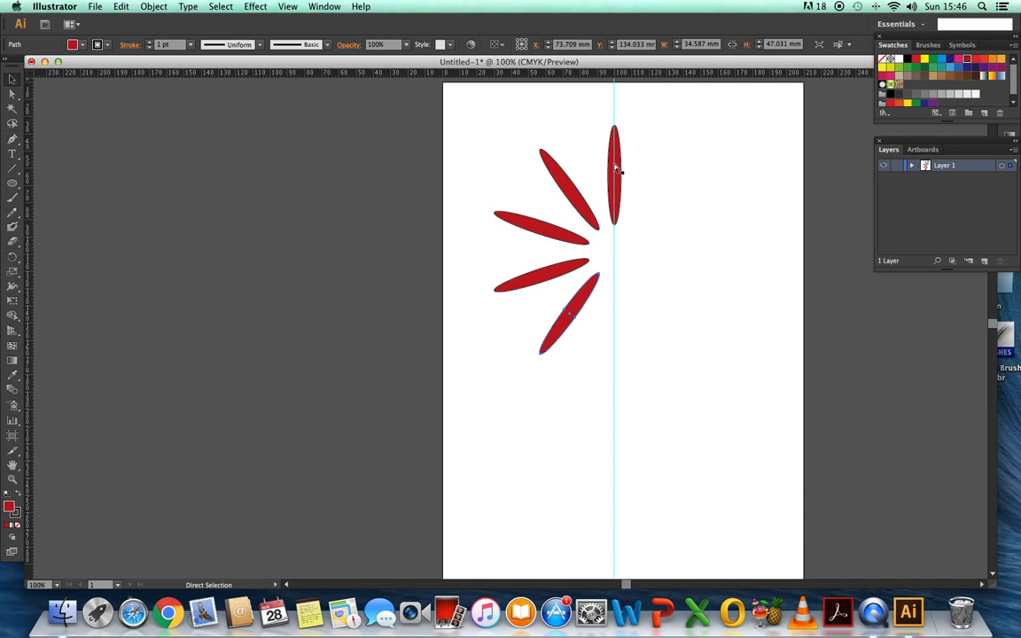
{"action": "key", "text": "super+d"}
{"action": "key", "text": "super+d"}
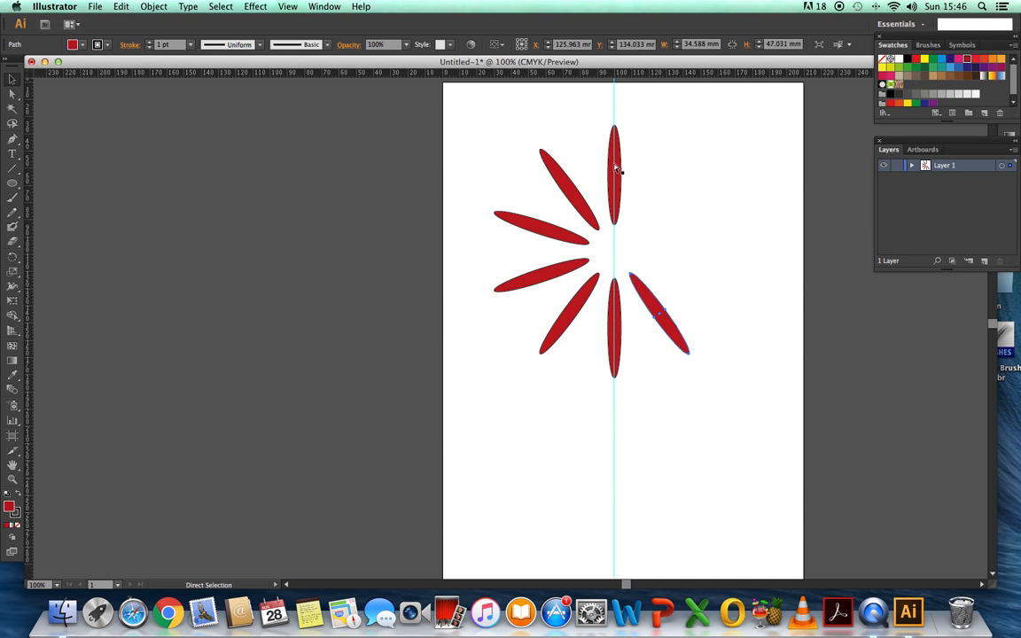
{"action": "key", "text": "super+d"}
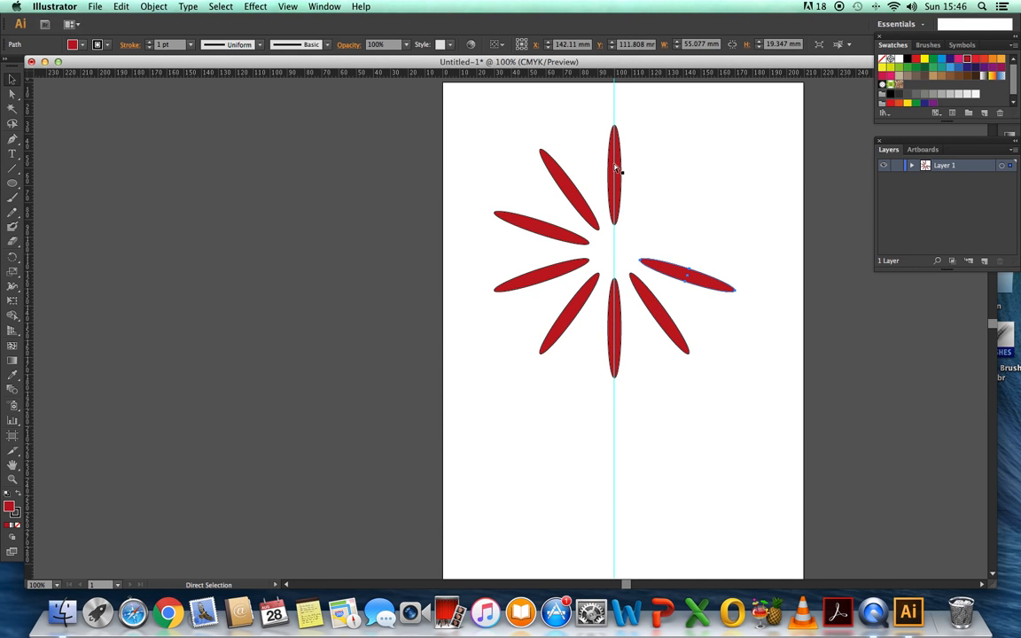
{"action": "key", "text": "super+d"}
{"action": "key", "text": "super+d"}
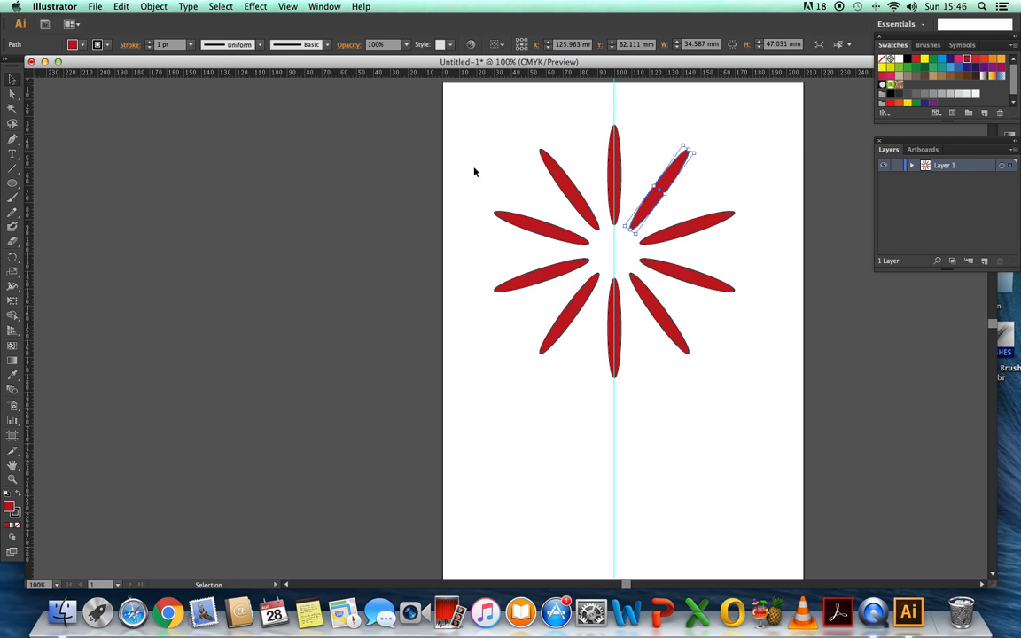
Select all ten ellipses of the ring and group them
{"action": "left_click", "coordinate": [86, 6]}
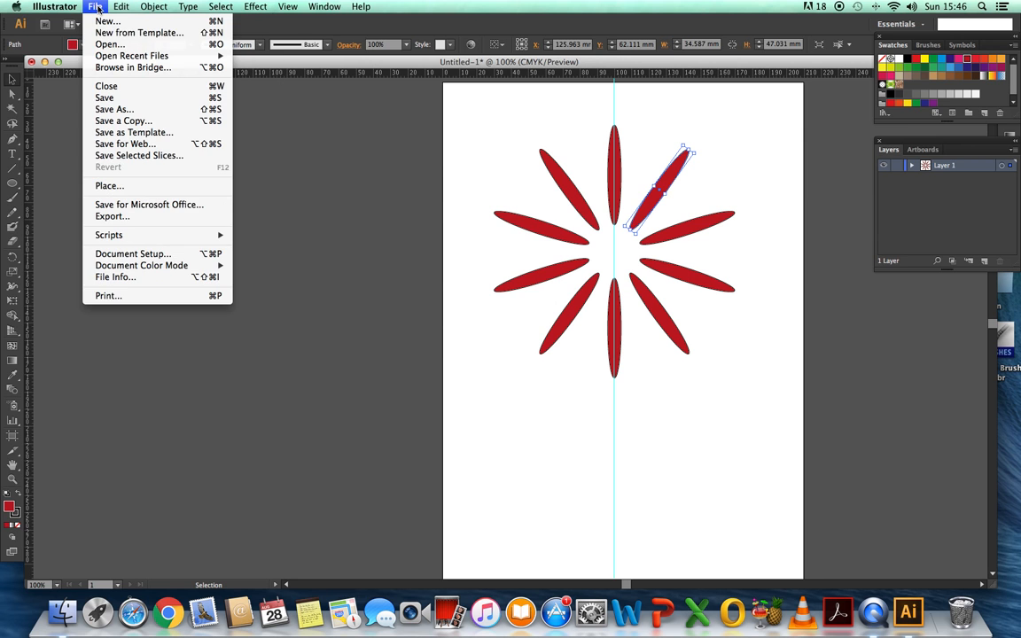
{"action": "left_click", "coordinate": [13, 78]}
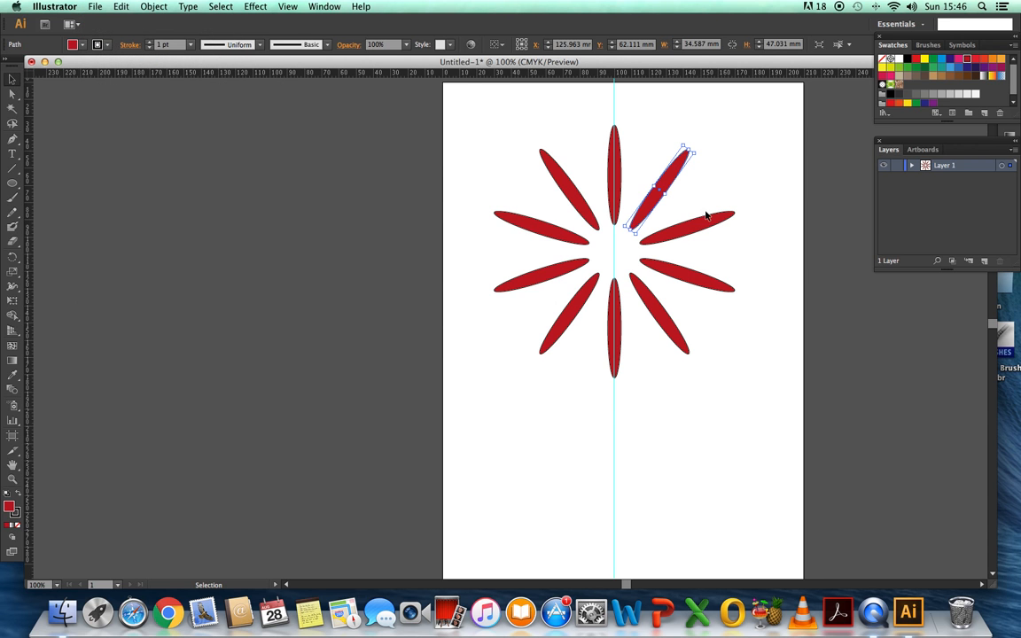
{"action": "left_click_drag", "start_coordinate": [468, 98], "coordinate": [766, 429]}
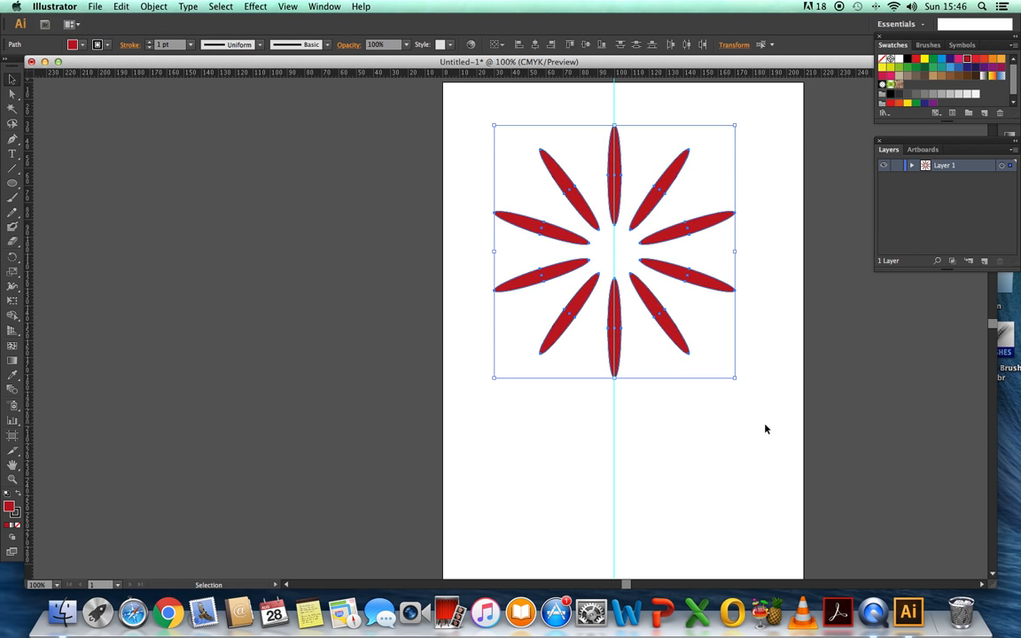
{"action": "left_click", "coordinate": [153, 6]}
{"action": "left_click", "coordinate": [161, 51]}
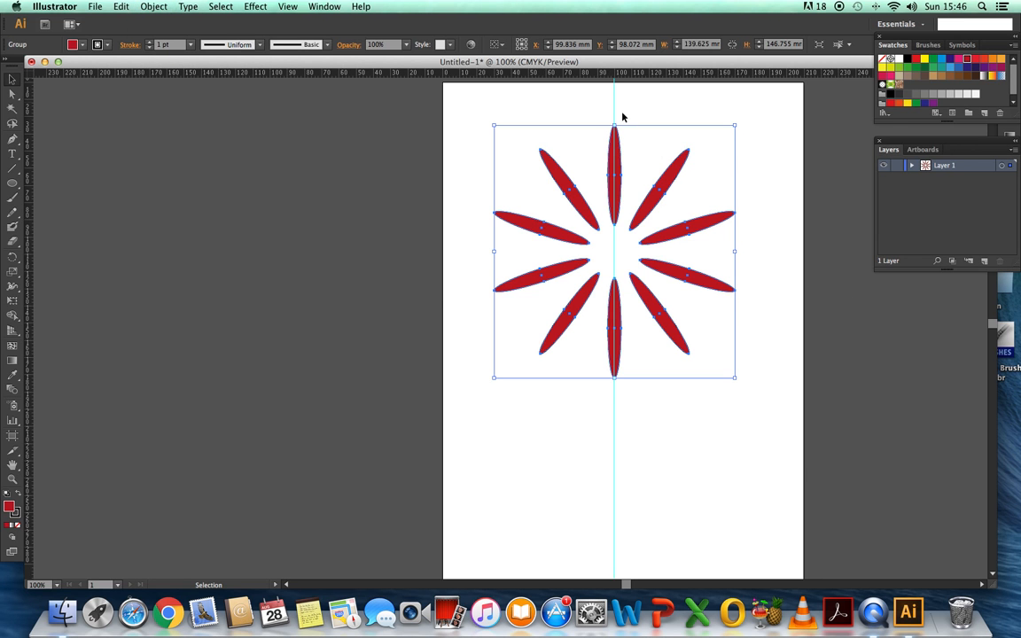
Move the grouped ring lower on the page and scale it proportionally to about three quarters of its size
{"action": "left_click_drag", "start_coordinate": [669, 180], "coordinate": [671, 302]}
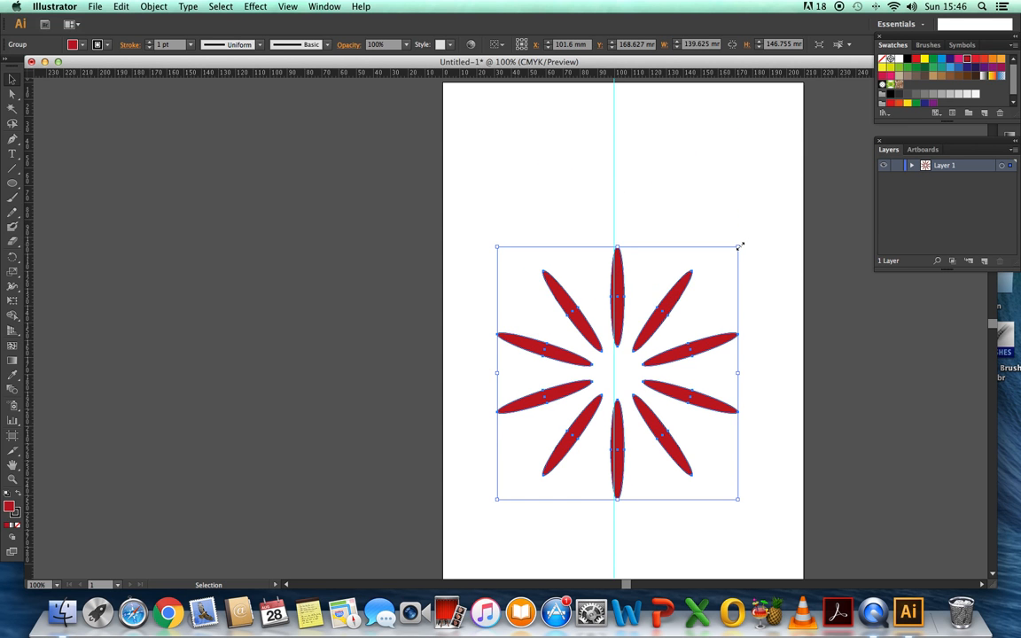
{"action": "left_click_drag", "start_coordinate": [739, 246], "coordinate": [607, 346]}
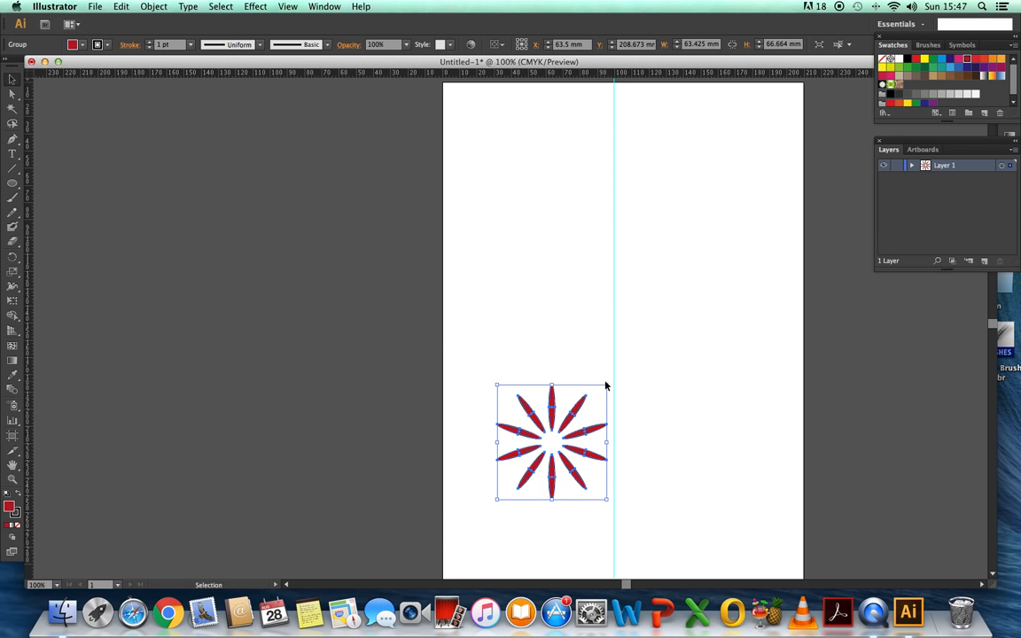
{"action": "left_click_drag", "start_coordinate": [607, 384], "coordinate": [744, 313]}
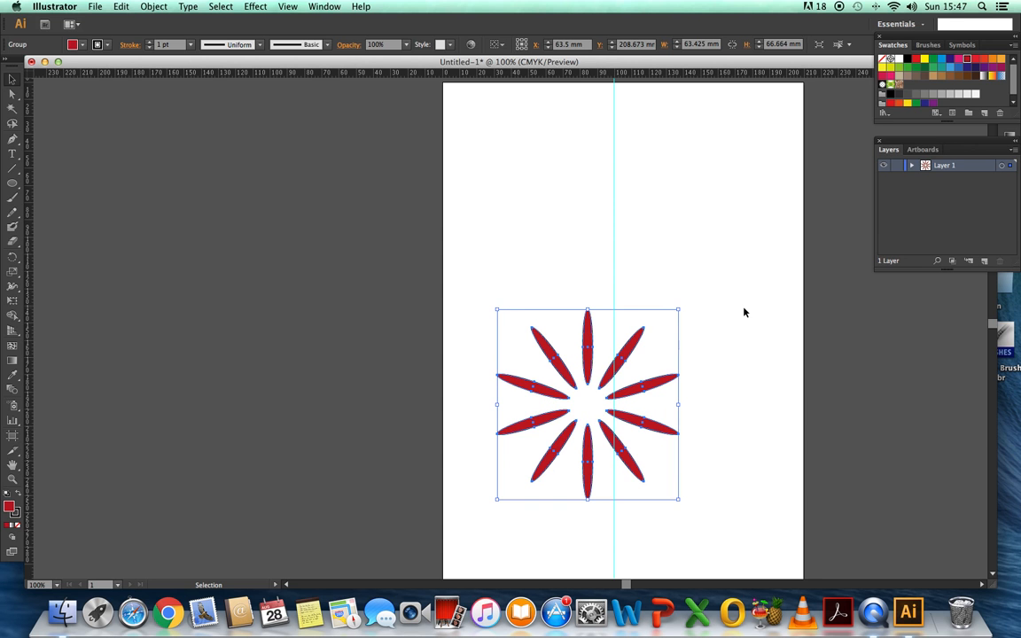
{"action": "left_click", "coordinate": [609, 335]}
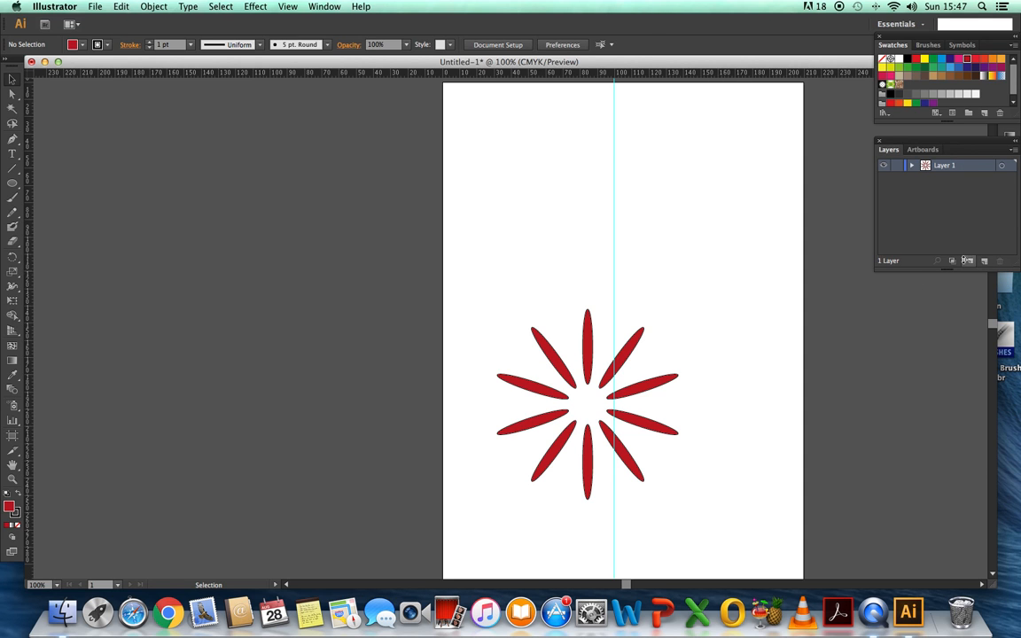
Add a new layer above Layer 1, toggle Layer 1's visibility off and on, and make Layer 1 active
{"action": "left_click", "coordinate": [984, 261]}
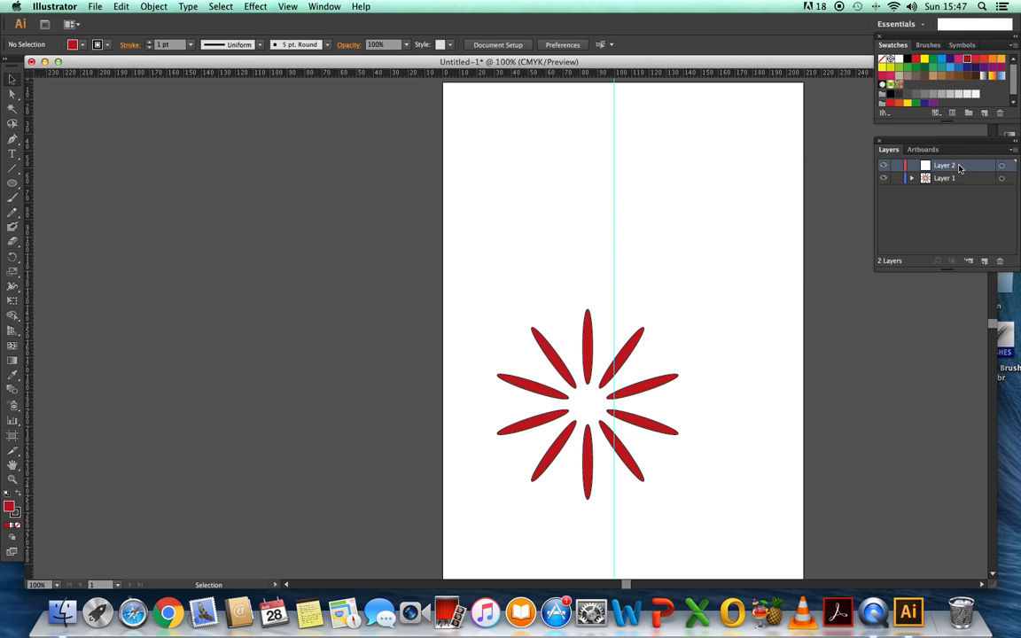
{"action": "left_click", "coordinate": [884, 180]}
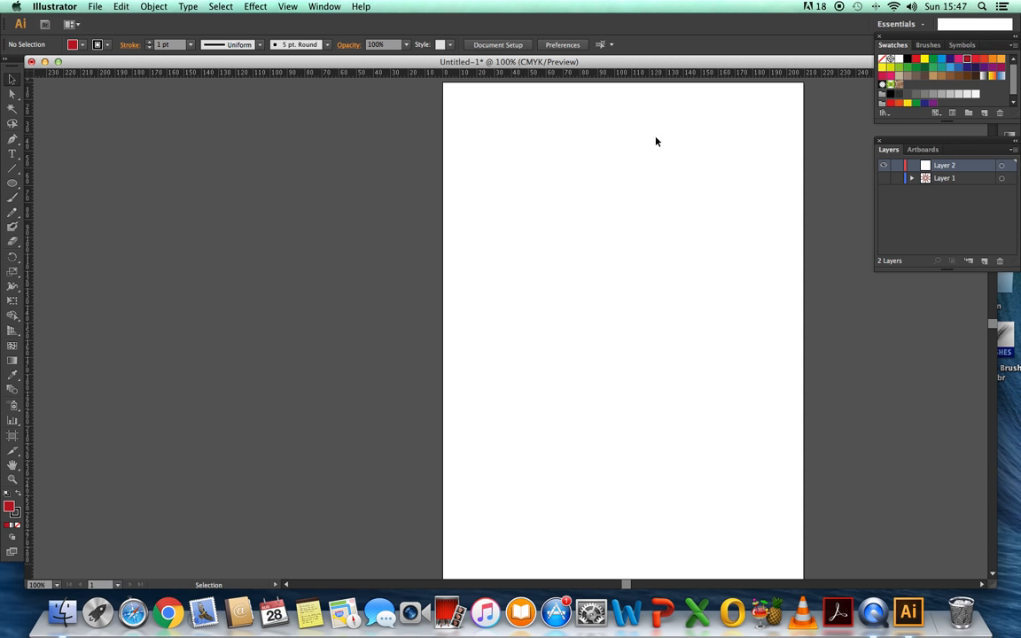
{"action": "left_click", "coordinate": [884, 178]}
{"action": "left_click", "coordinate": [963, 180]}
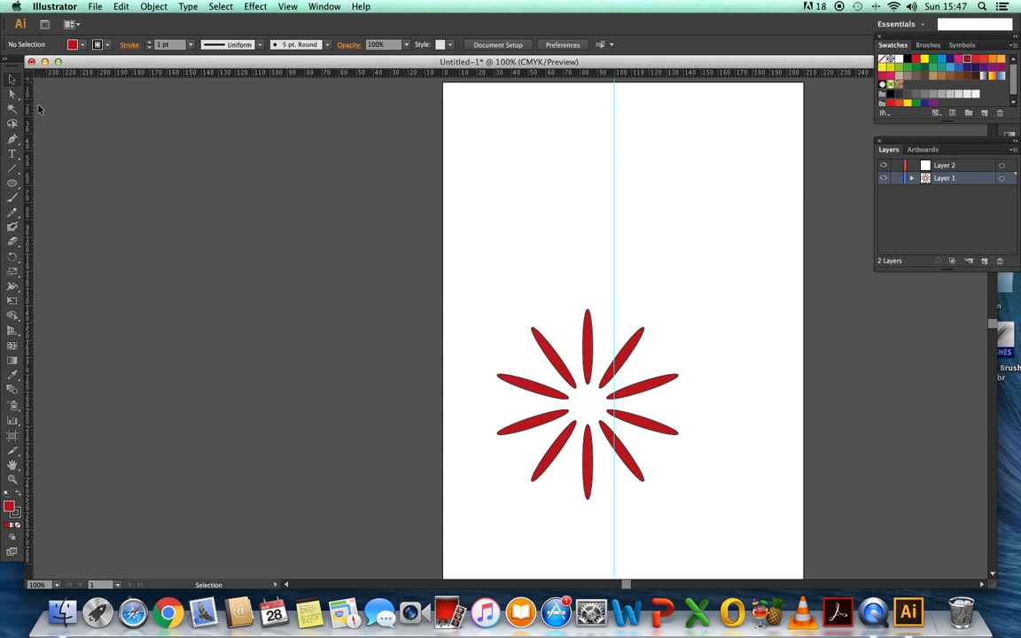
Create a three-point star with radii 8.8194 mm and 17.6389 mm near the top of the page
{"action": "left_click", "coordinate": [20, 191]}
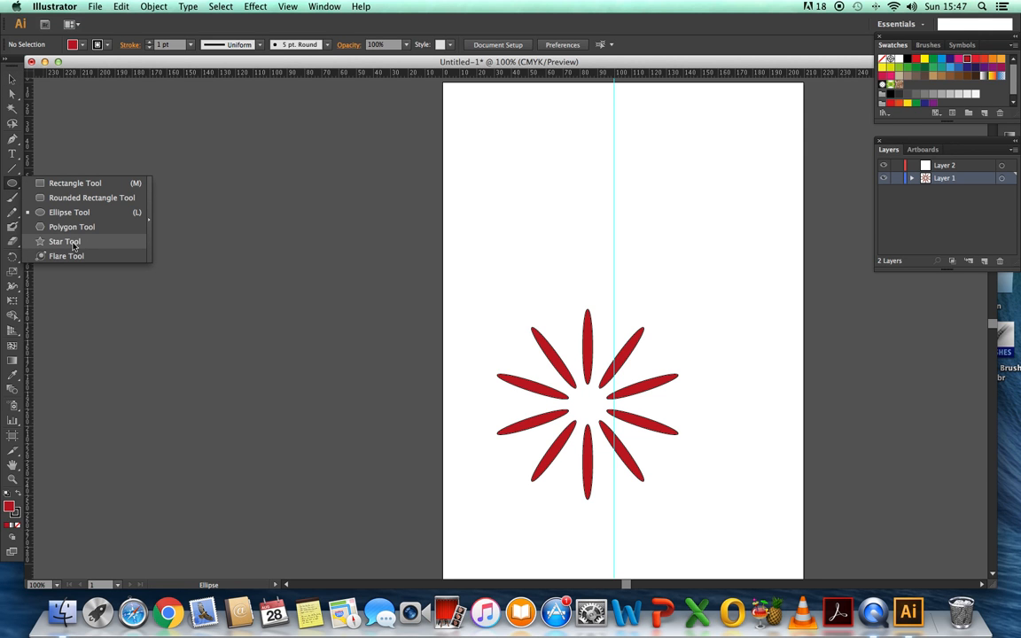
{"action": "left_click", "coordinate": [64, 242]}
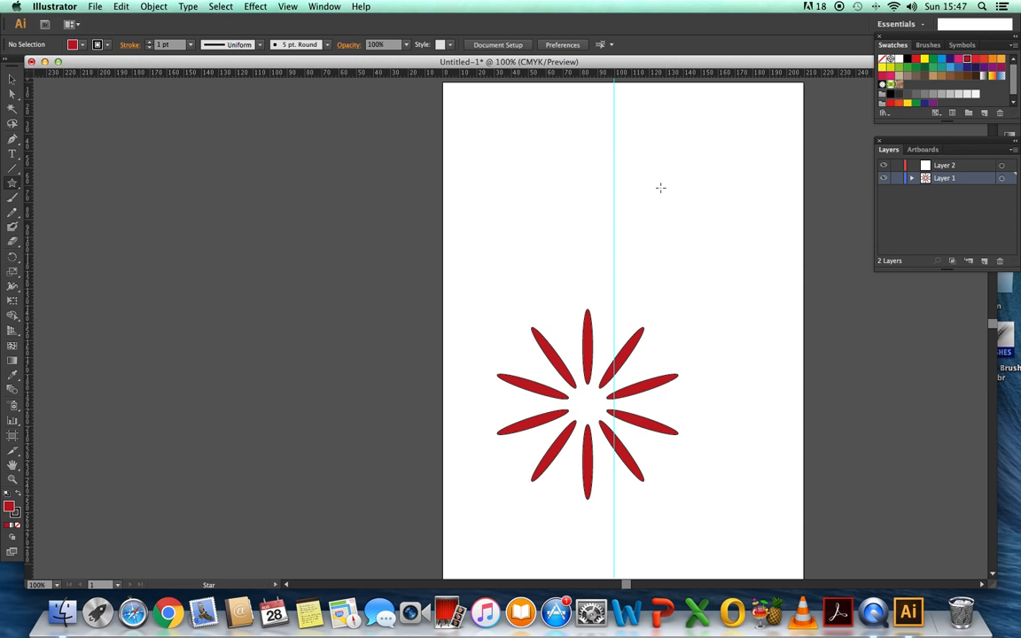
{"action": "left_click", "coordinate": [638, 133]}
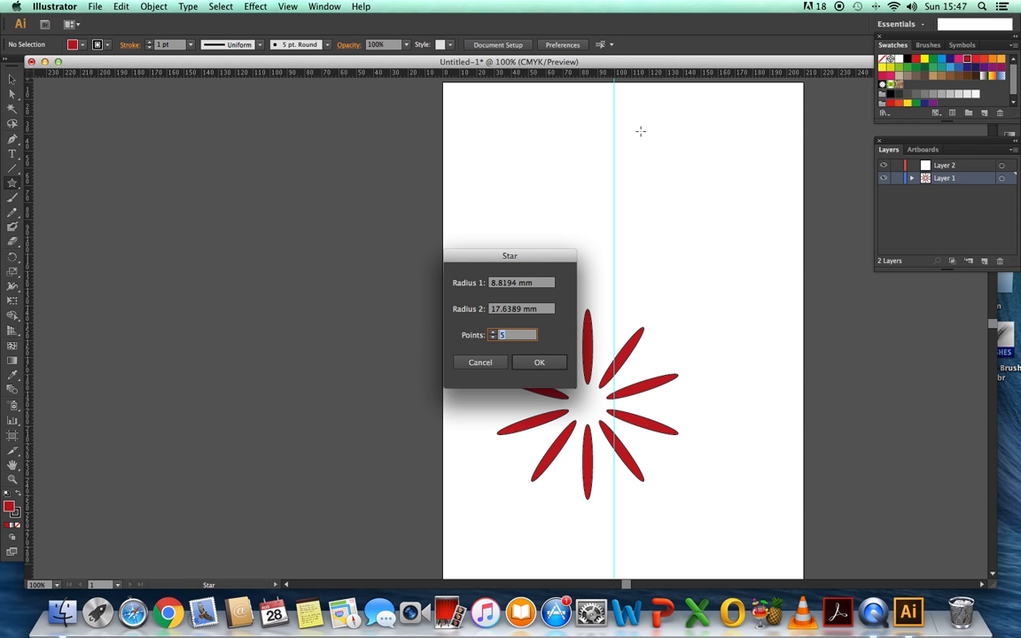
{"action": "left_click_drag", "start_coordinate": [521, 260], "coordinate": [508, 108]}
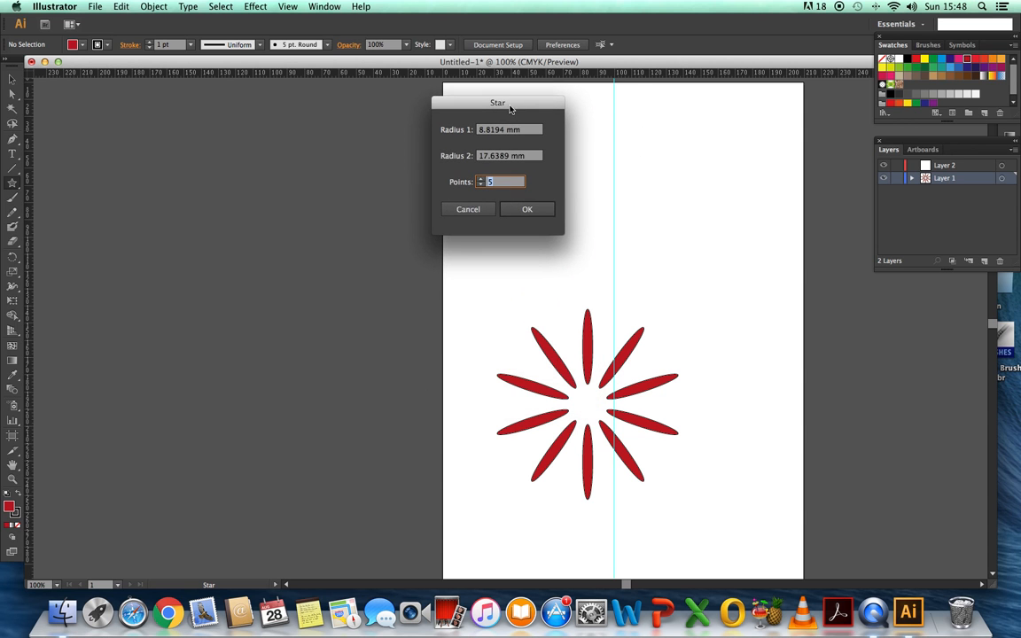
{"action": "left_click", "coordinate": [500, 182]}
{"action": "type", "text": "3"}
{"action": "left_click", "coordinate": [545, 208]}
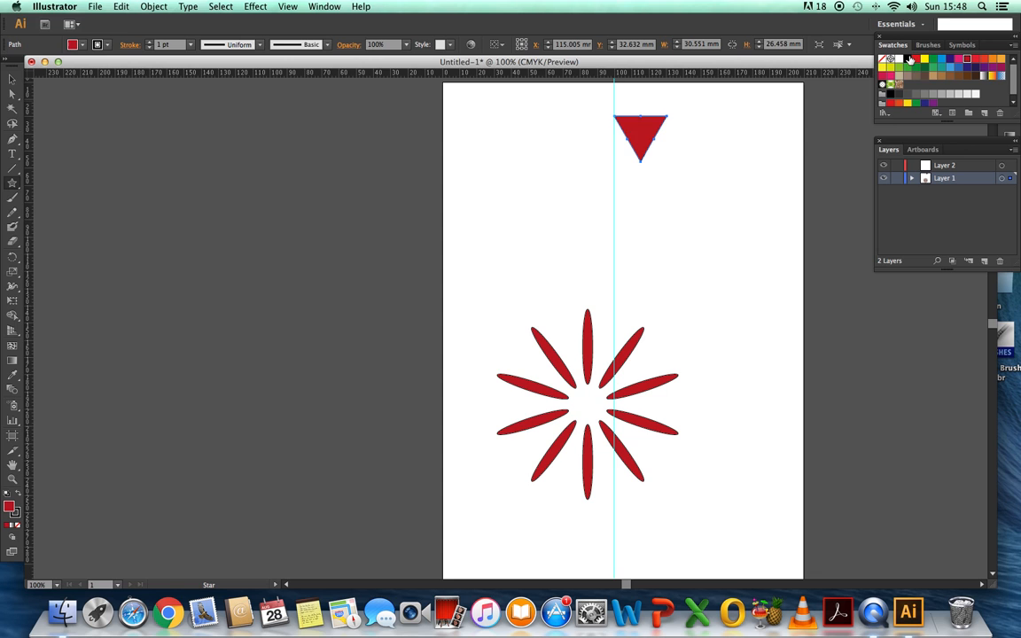
Fill the triangle with black and reshape it into a narrow wedge about 10.8 mm wide and 58.9 mm tall
{"action": "left_click", "coordinate": [908, 59]}
{"action": "left_click", "coordinate": [16, 77]}
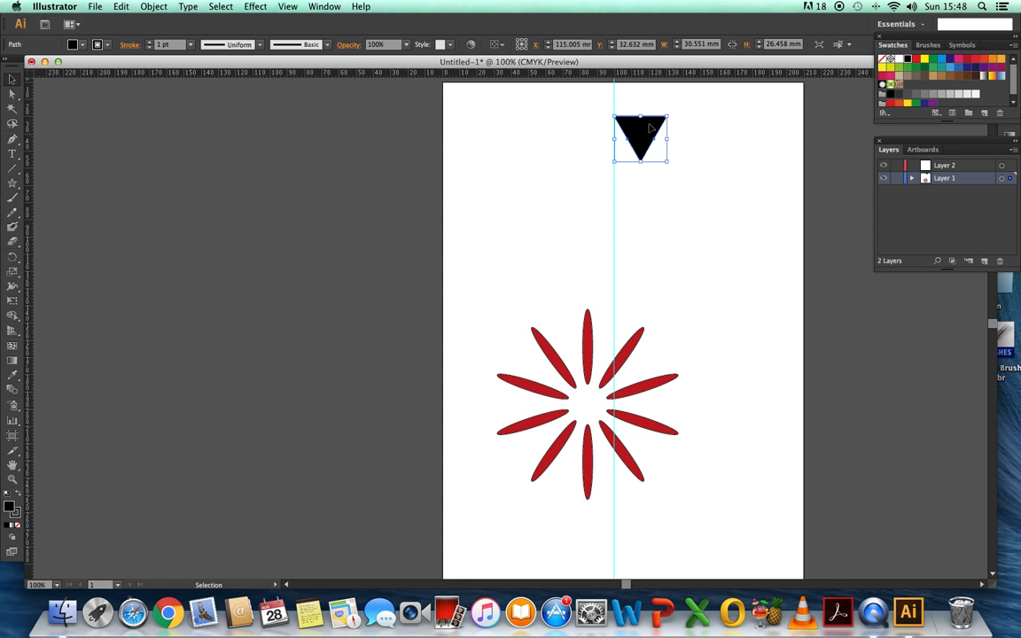
{"action": "left_click_drag", "start_coordinate": [640, 162], "coordinate": [641, 217]}
{"action": "left_click_drag", "start_coordinate": [667, 167], "coordinate": [619, 166]}
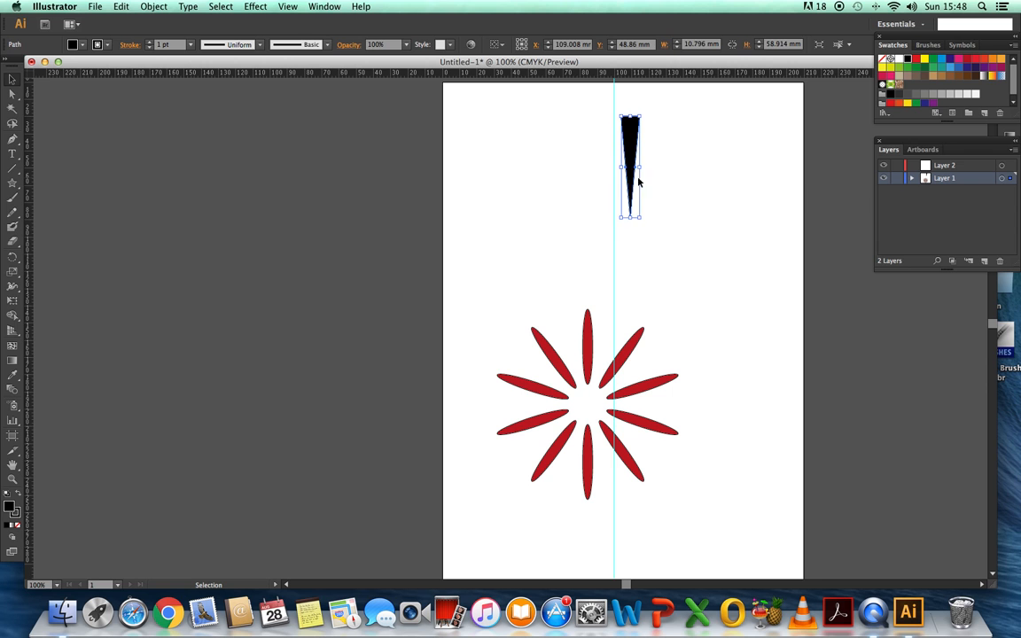
Scale the red ellipse ring down to about 45 by 48 mm and move it into the page's lower-left corner
{"action": "left_click", "coordinate": [572, 393]}
{"action": "left_click", "coordinate": [589, 356]}
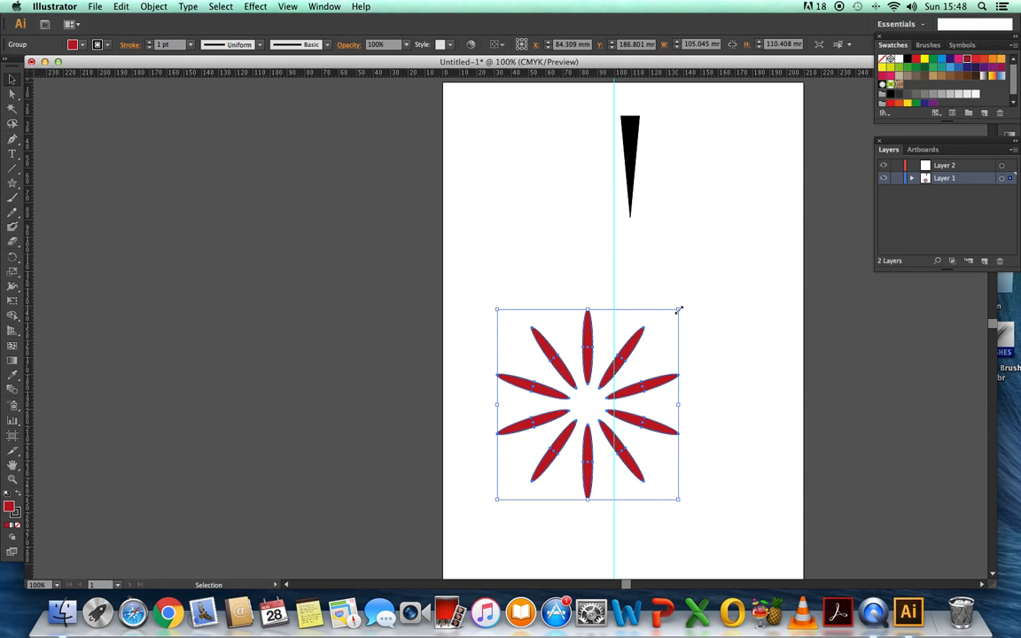
{"action": "left_click_drag", "start_coordinate": [679, 309], "coordinate": [577, 417]}
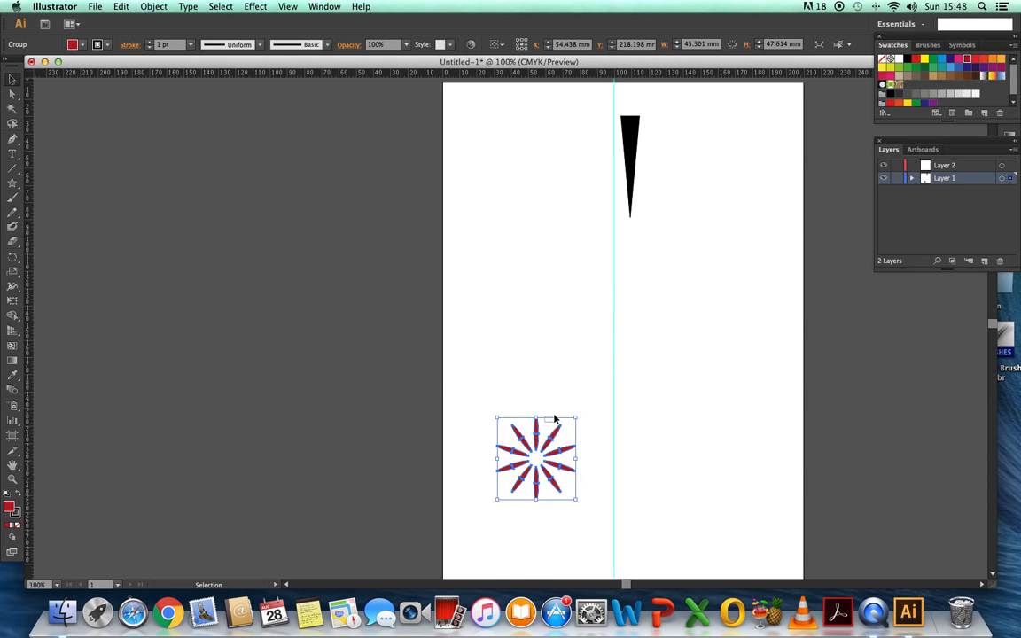
{"action": "left_click", "coordinate": [549, 426]}
{"action": "left_click_drag", "start_coordinate": [532, 482], "coordinate": [491, 547]}
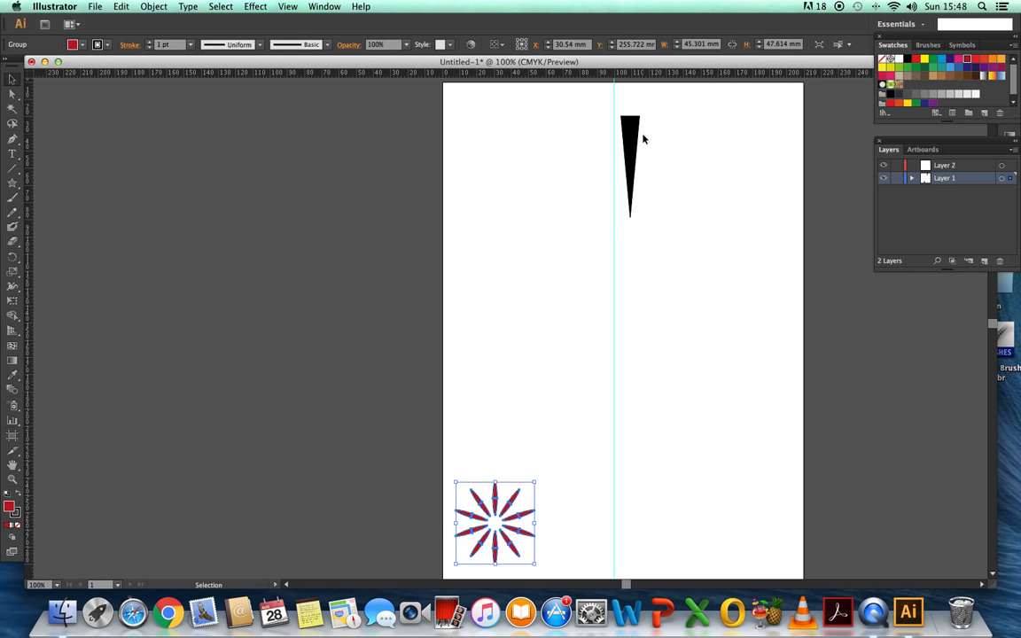
Centre the black wedge on the vertical guide and place a 12.7 mm black circle on the guide just above it
{"action": "left_click_drag", "start_coordinate": [630, 147], "coordinate": [616, 179]}
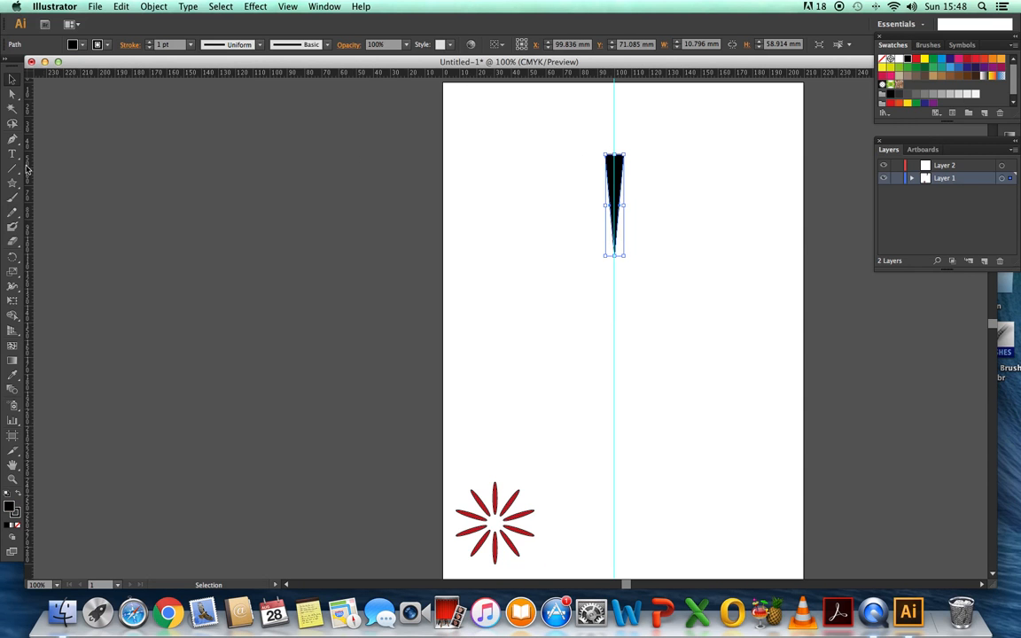
{"action": "left_click_drag", "start_coordinate": [18, 188], "coordinate": [77, 214]}
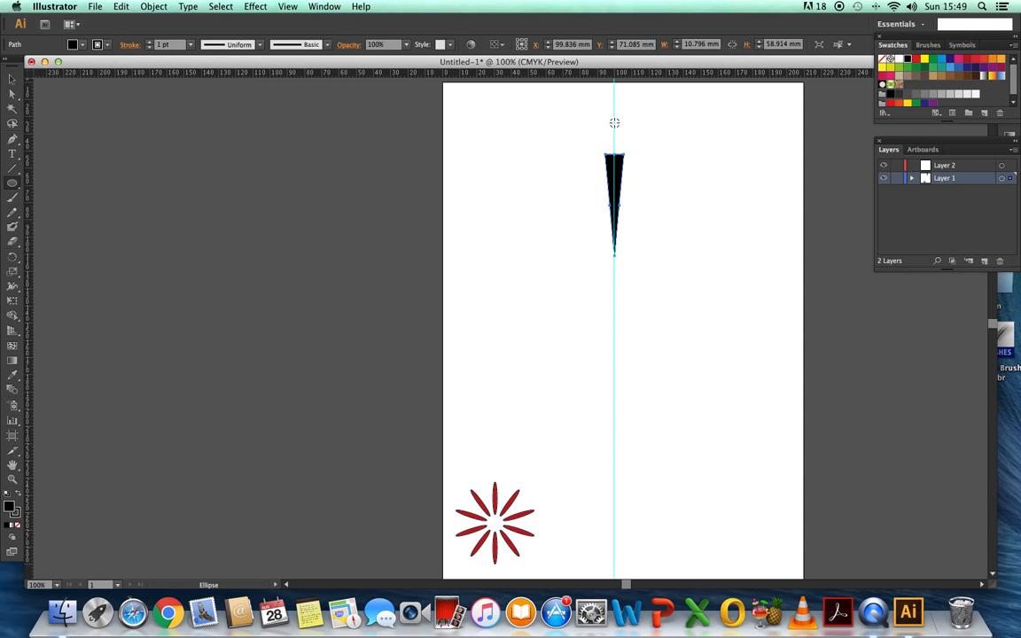
{"action": "left_click_drag", "start_coordinate": [614, 123], "coordinate": [620, 133]}
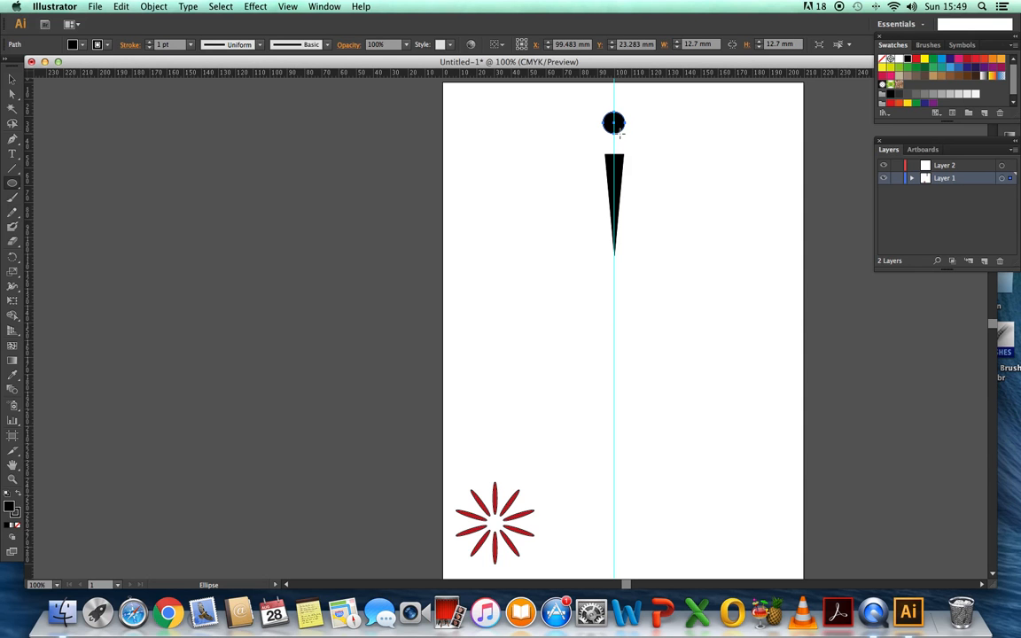
{"action": "left_click", "coordinate": [12, 79]}
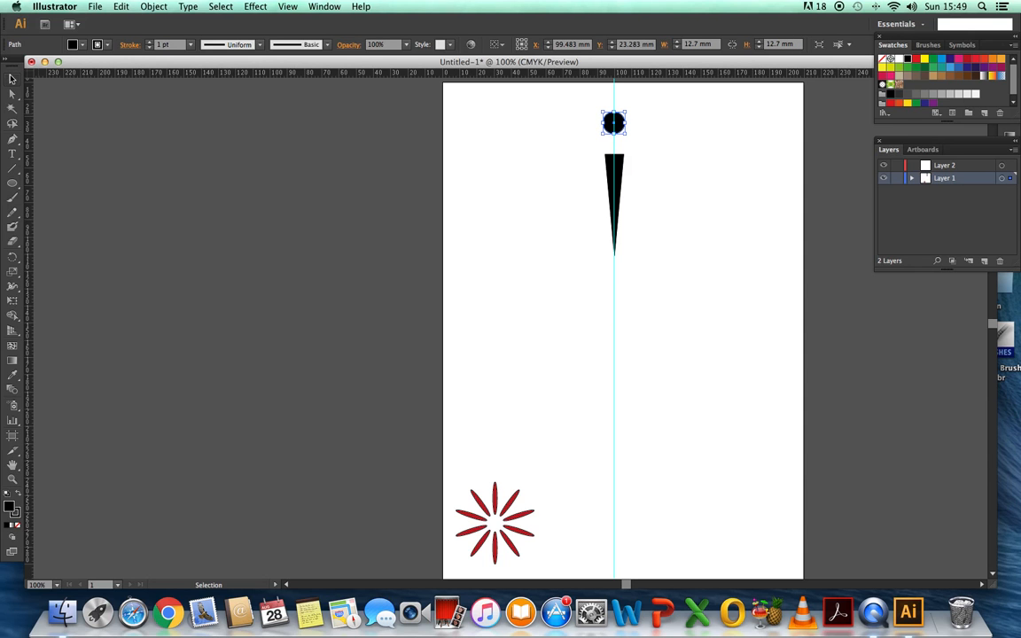
{"action": "left_click_drag", "start_coordinate": [618, 122], "coordinate": [619, 140]}
{"action": "left_click", "coordinate": [654, 261]}
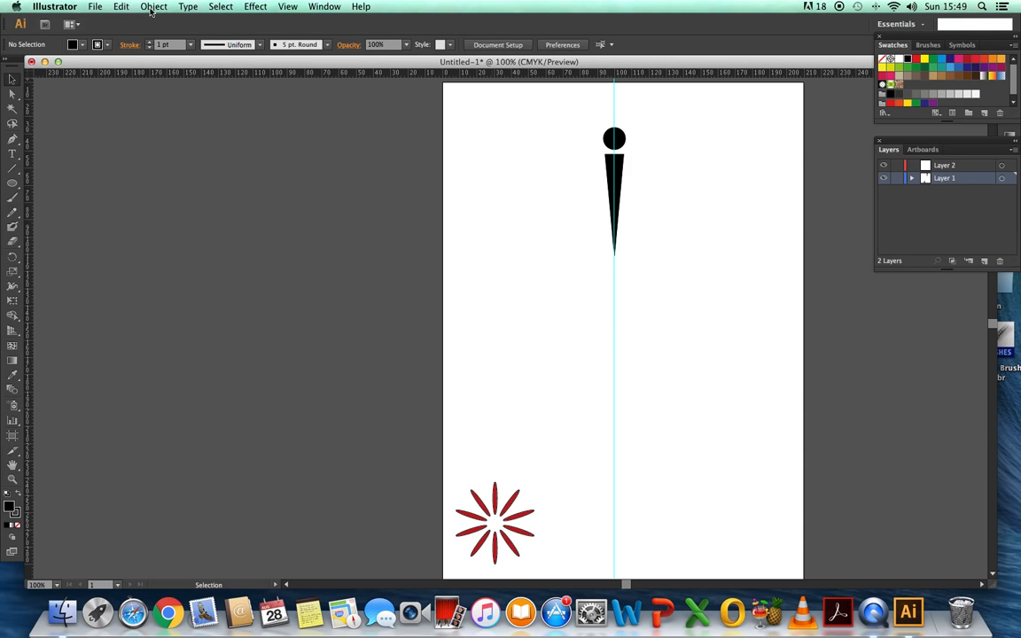
Group the black circle and wedge, and shift the group slightly upward along the guide
{"action": "left_click", "coordinate": [188, 6]}
{"action": "left_click", "coordinate": [499, 95]}
{"action": "left_click_drag", "start_coordinate": [587, 107], "coordinate": [661, 276]}
{"action": "left_click", "coordinate": [152, 8]}
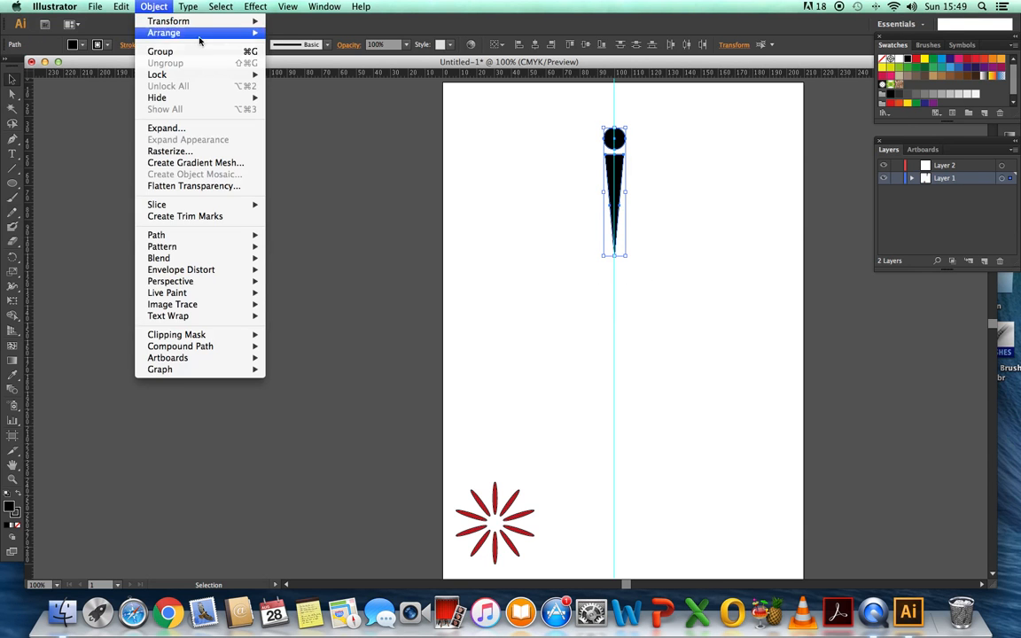
{"action": "left_click", "coordinate": [152, 50]}
{"action": "left_click", "coordinate": [701, 329]}
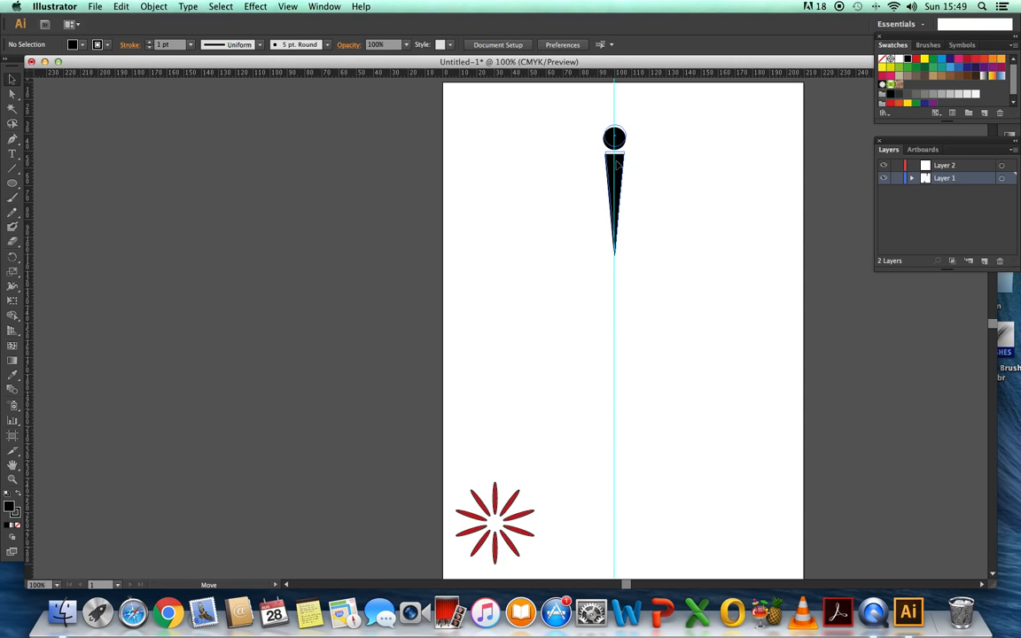
{"action": "left_click", "coordinate": [617, 164]}
{"action": "left_click", "coordinate": [678, 303]}
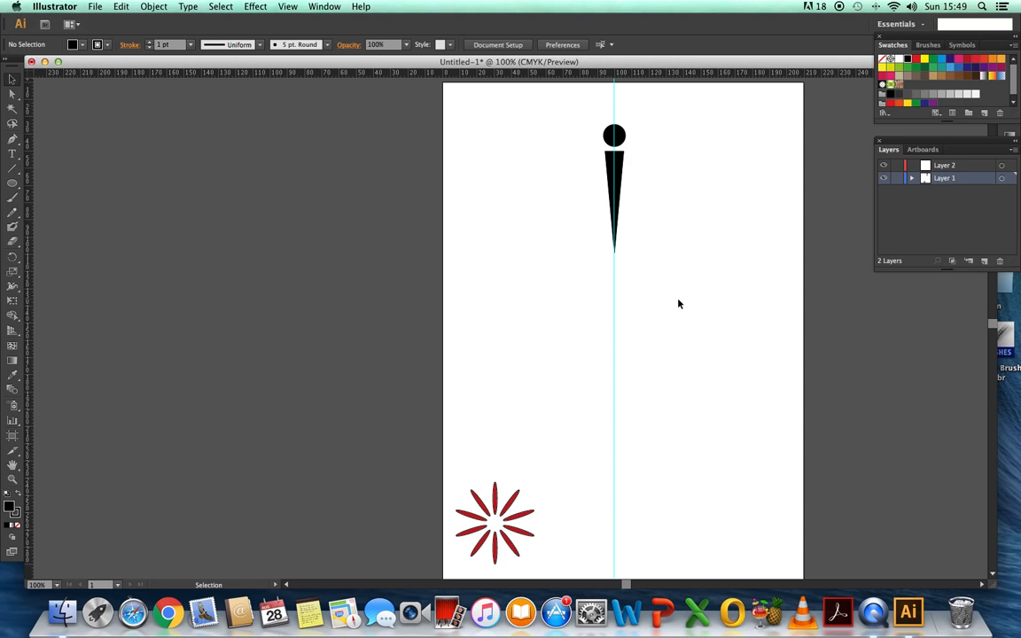
Apply an 18° rotation with its centre point on the guide just below the wedge's tip
{"action": "left_click", "coordinate": [18, 266]}
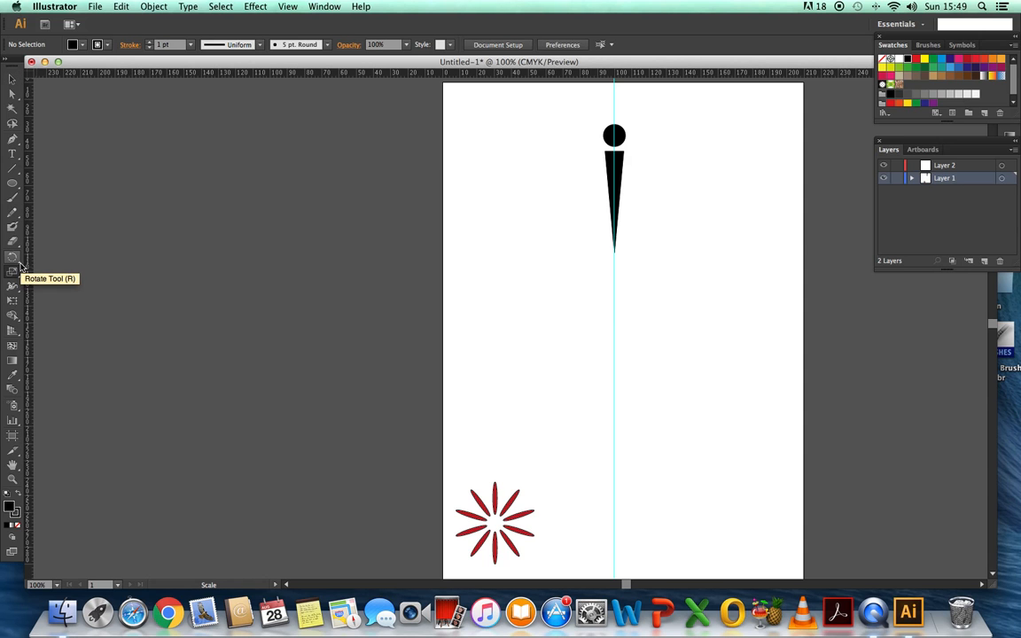
{"action": "left_click", "coordinate": [18, 265]}
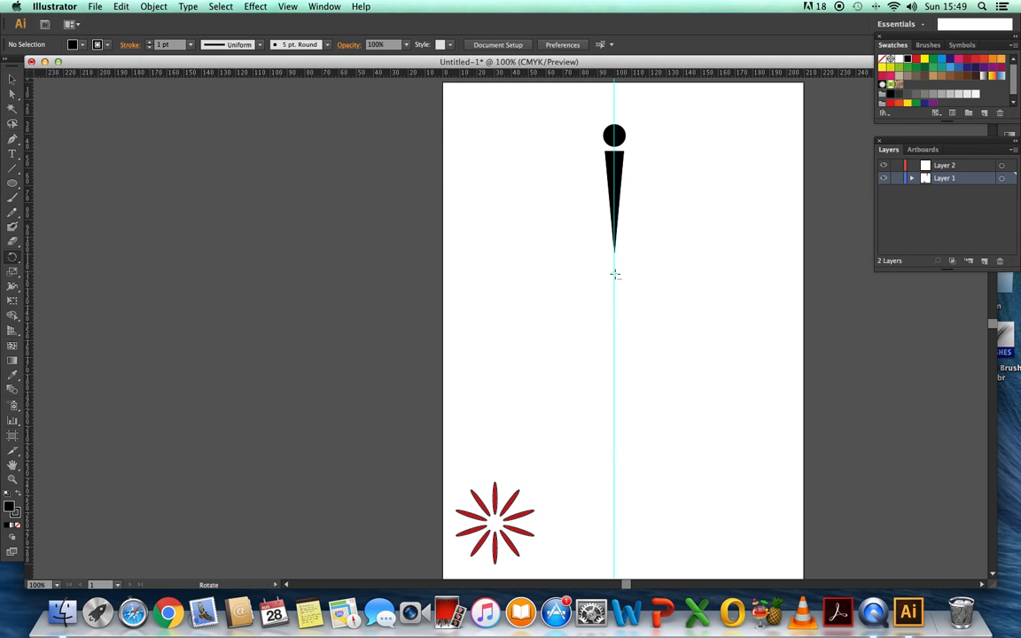
{"action": "left_click", "coordinate": [615, 274], "text": "alt"}
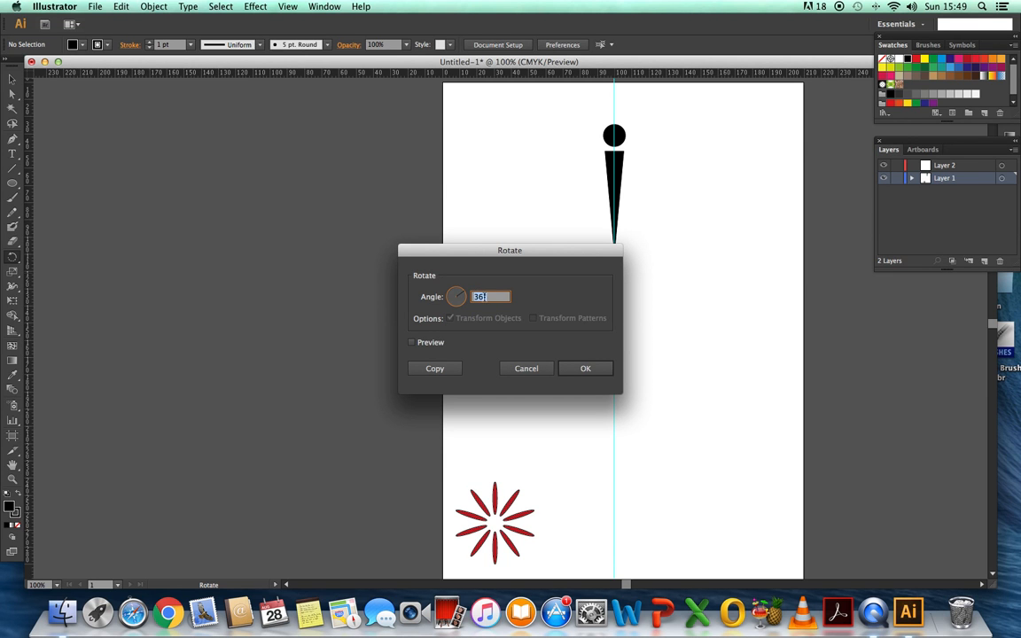
{"action": "left_click", "coordinate": [483, 298]}
{"action": "key", "text": "BackSpace"}
{"action": "type", "text": "18"}
{"action": "left_click", "coordinate": [585, 368]}
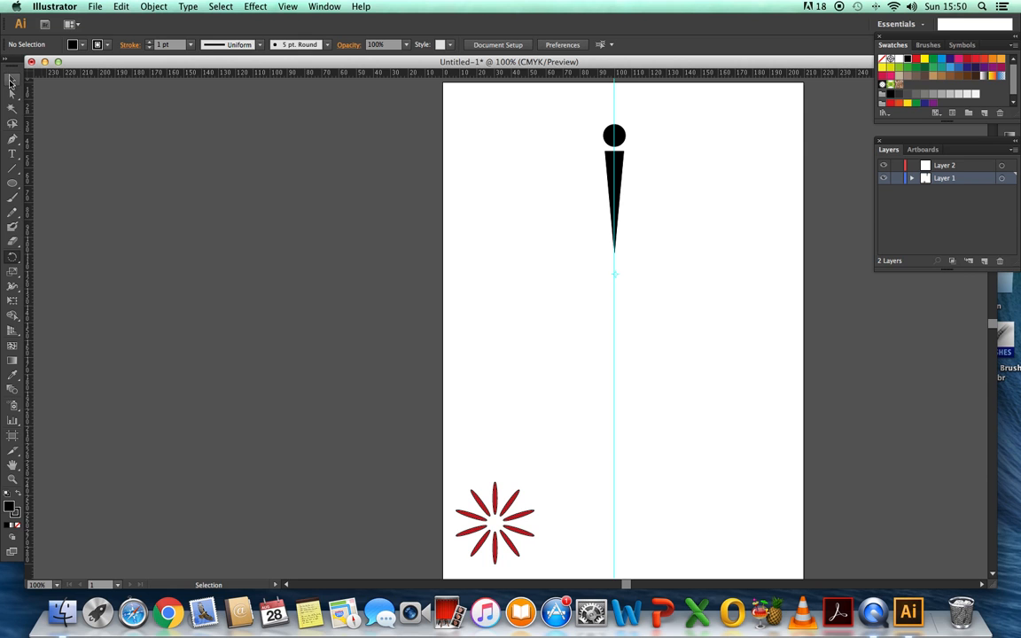
Repeat the 18° rotated copy of the circle-and-wedge group anticlockwise to build the half ring and continue just past the guide
{"action": "left_click", "coordinate": [11, 81]}
{"action": "left_click", "coordinate": [617, 160]}
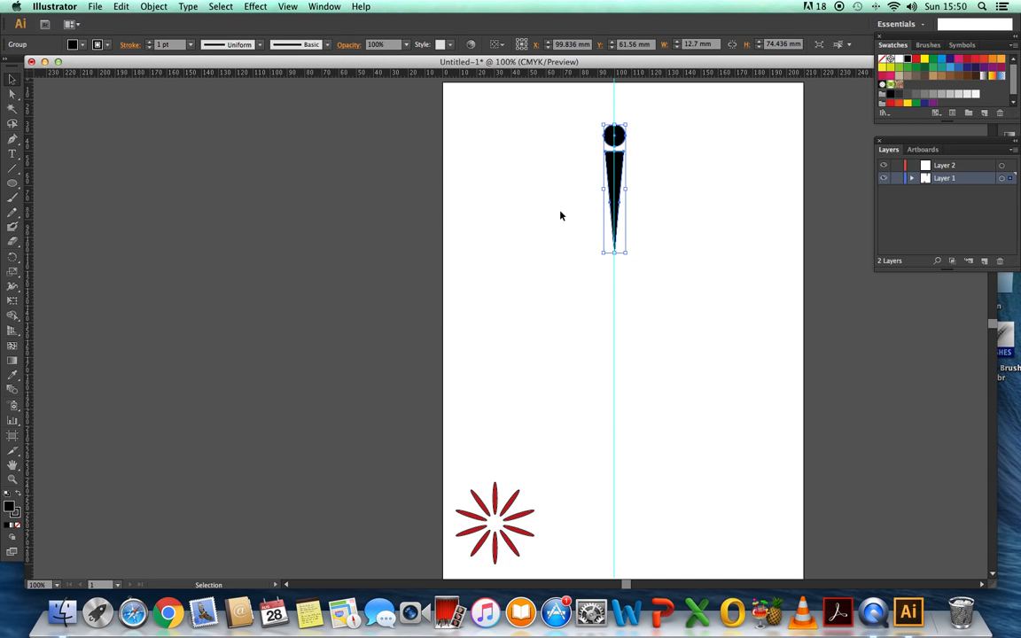
{"action": "key", "text": "a"}
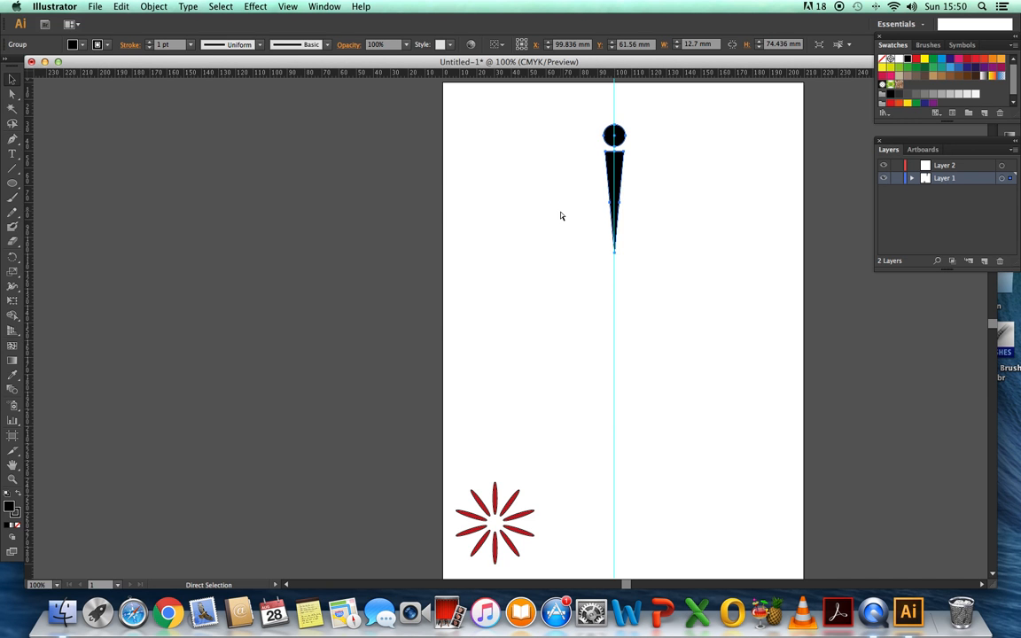
{"action": "key", "text": "super+d"}
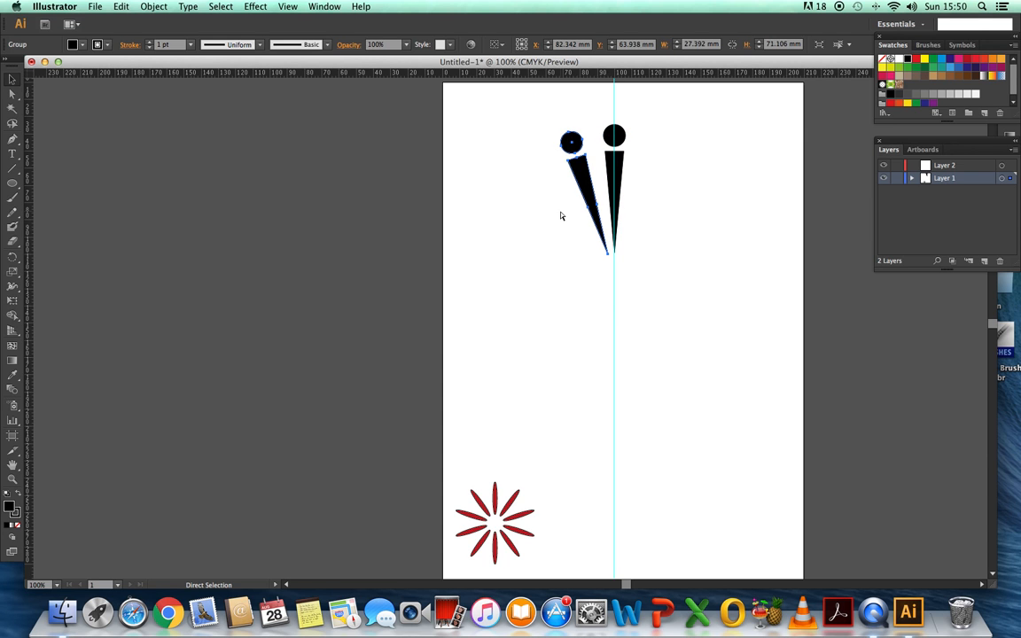
{"action": "key", "text": "super+d"}
{"action": "key", "text": "super+d"}
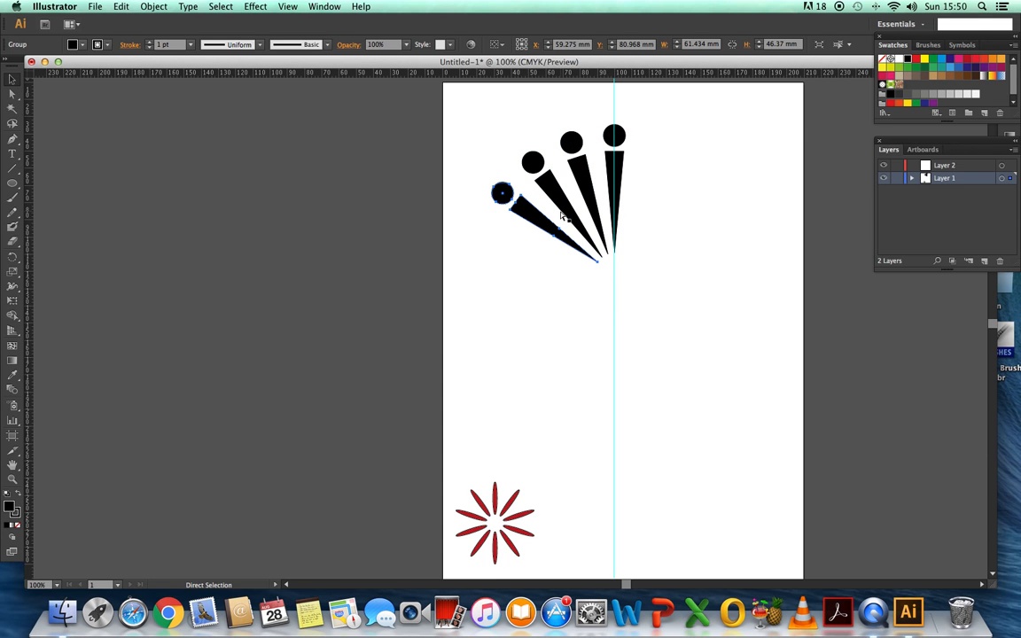
{"action": "key", "text": "super+d"}
{"action": "key", "text": "super+d"}
{"action": "key", "text": "super+d"}
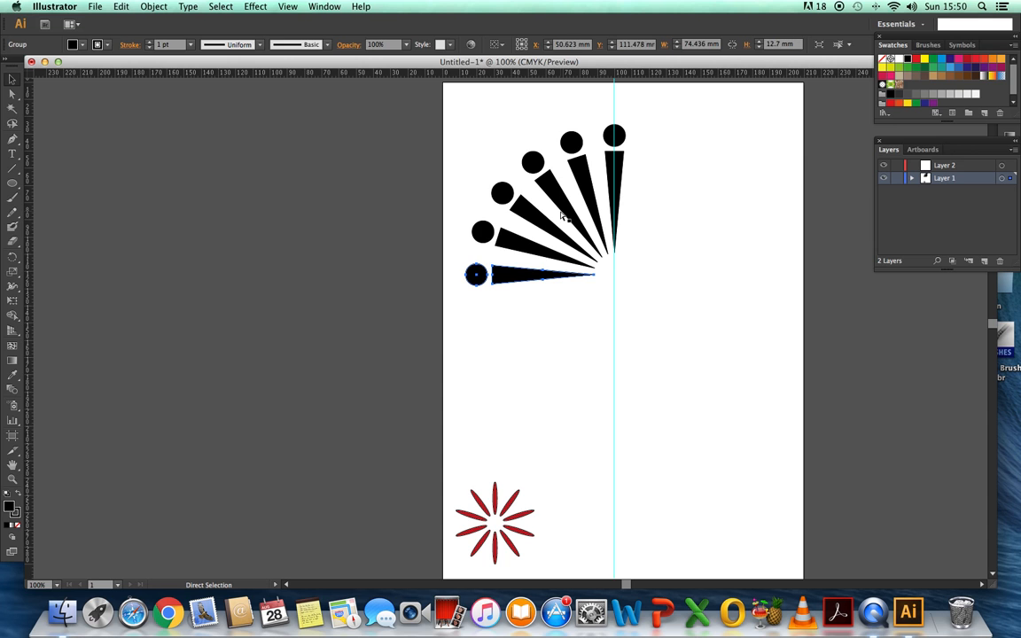
{"action": "key", "text": "super+d"}
{"action": "key", "text": "super+d"}
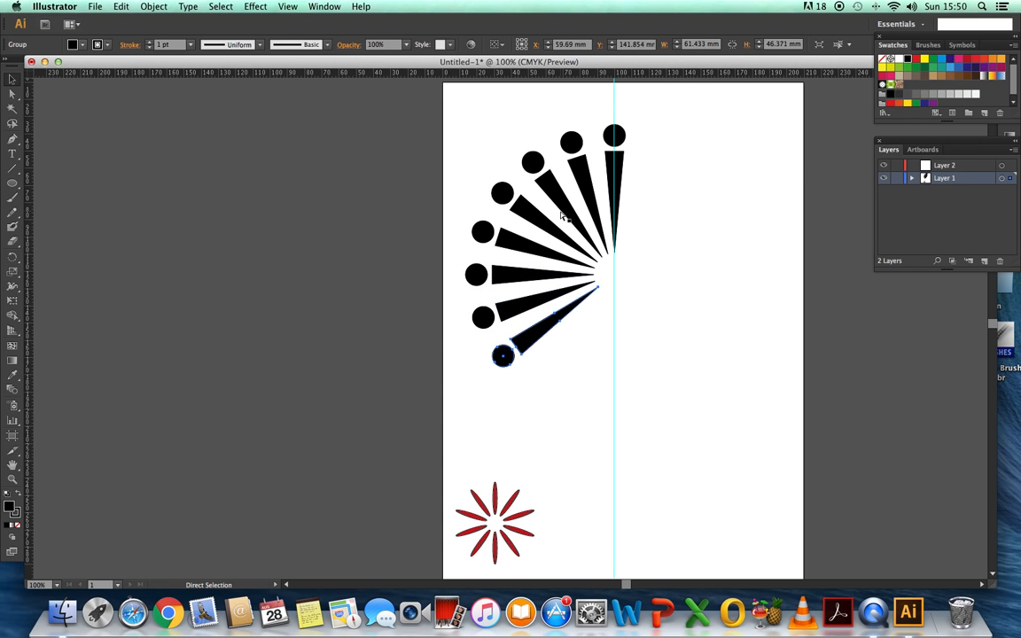
{"action": "key", "text": "super+d"}
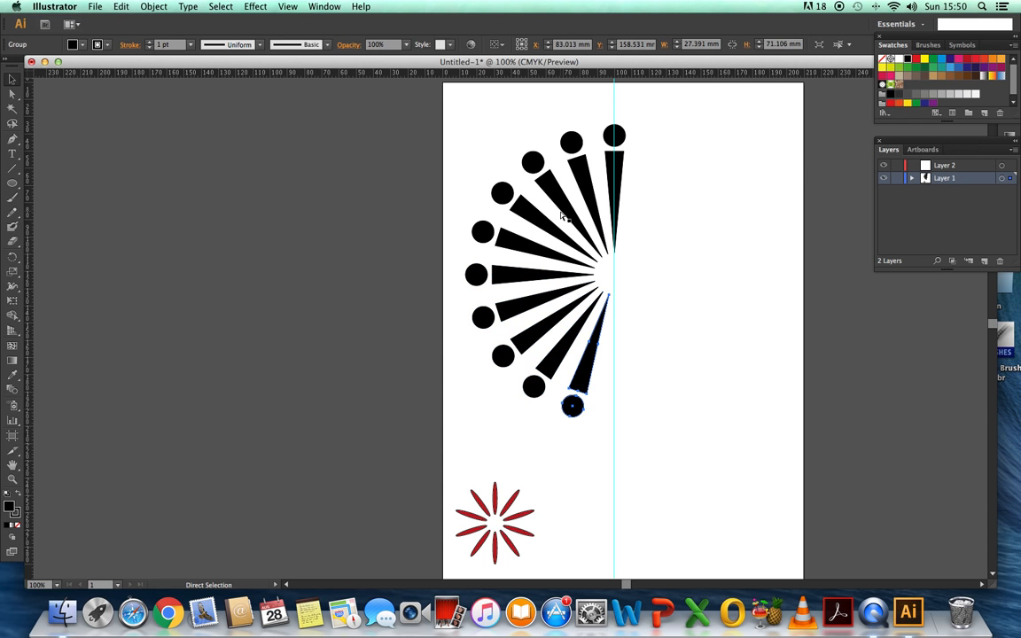
{"action": "key", "text": "super+d"}
{"action": "key", "text": "super+d"}
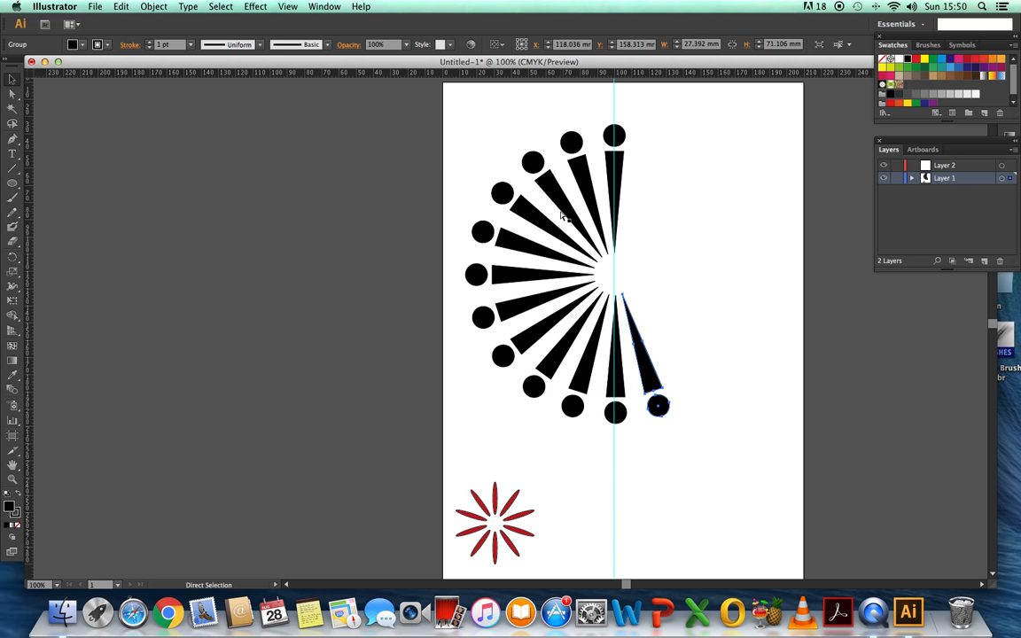
{"action": "key", "text": "super+d"}
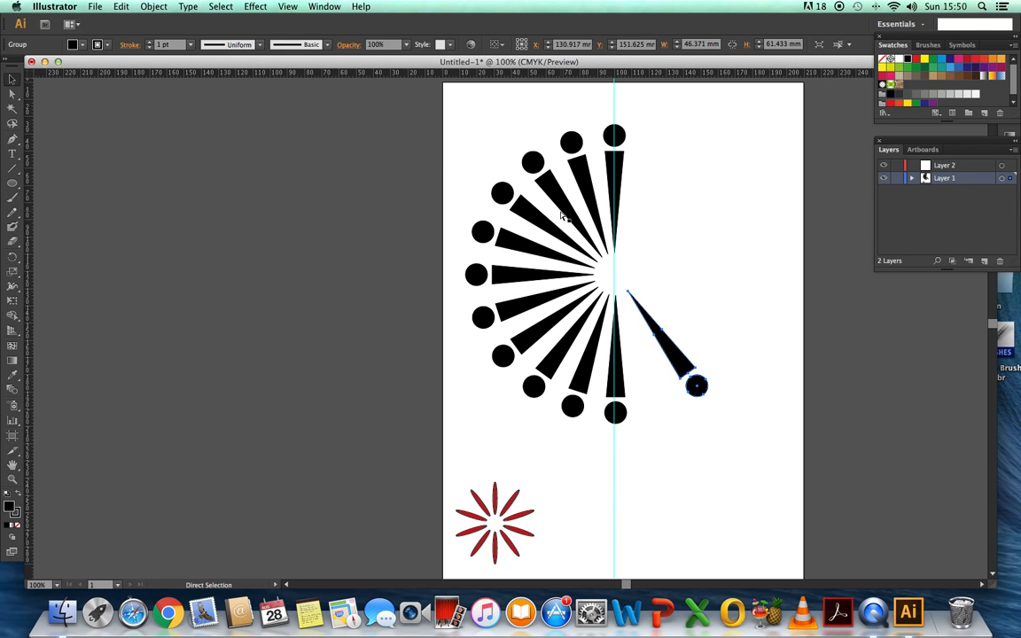
Delete the stray circle-and-wedge group below and to the right of the ring's centre
{"action": "key", "text": "v"}
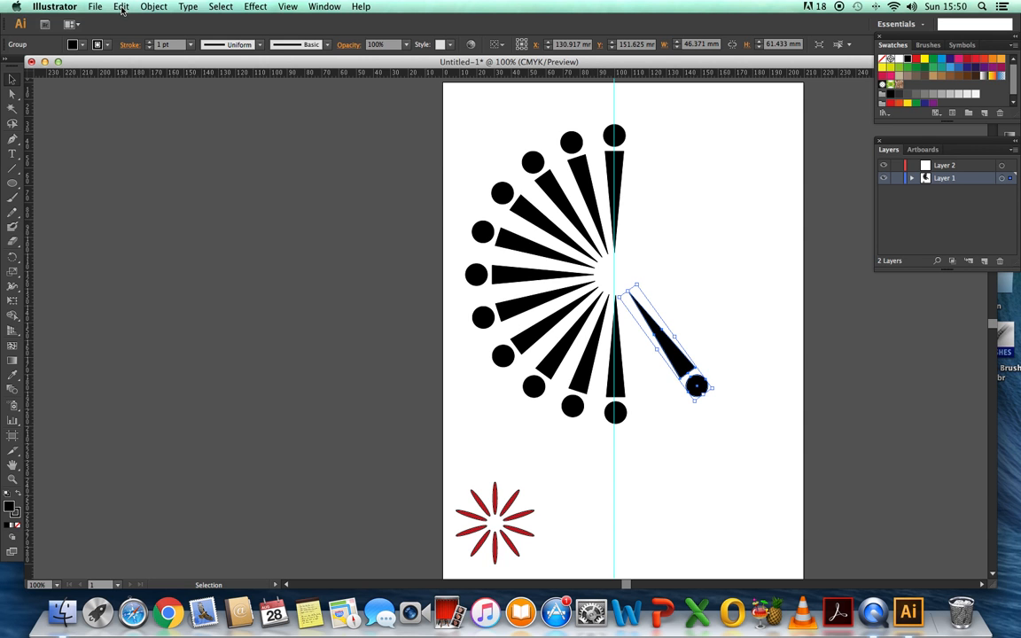
{"action": "left_click", "coordinate": [121, 9]}
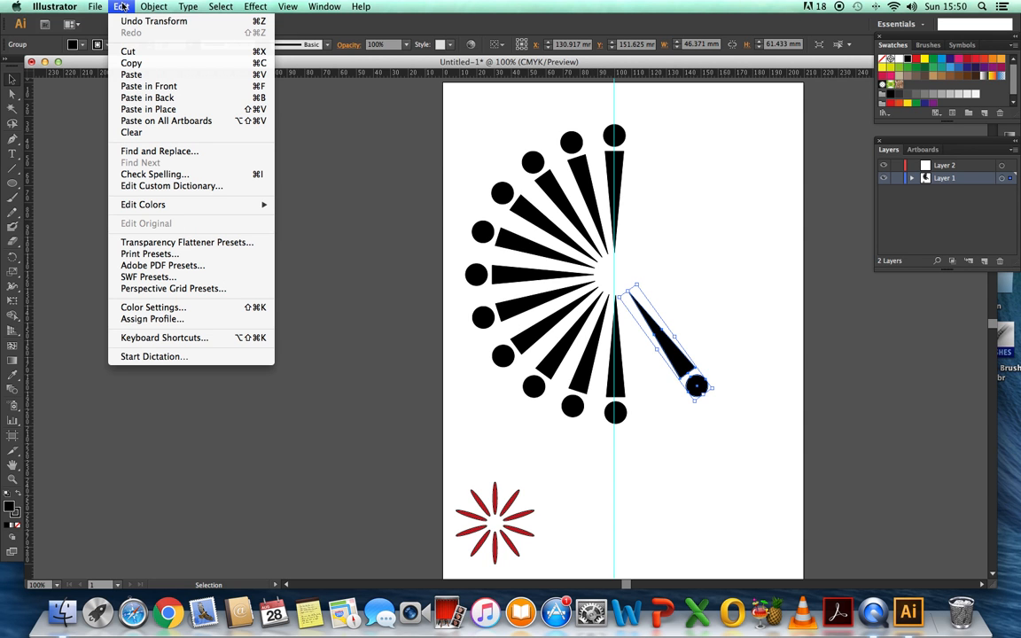
{"action": "left_click", "coordinate": [674, 319]}
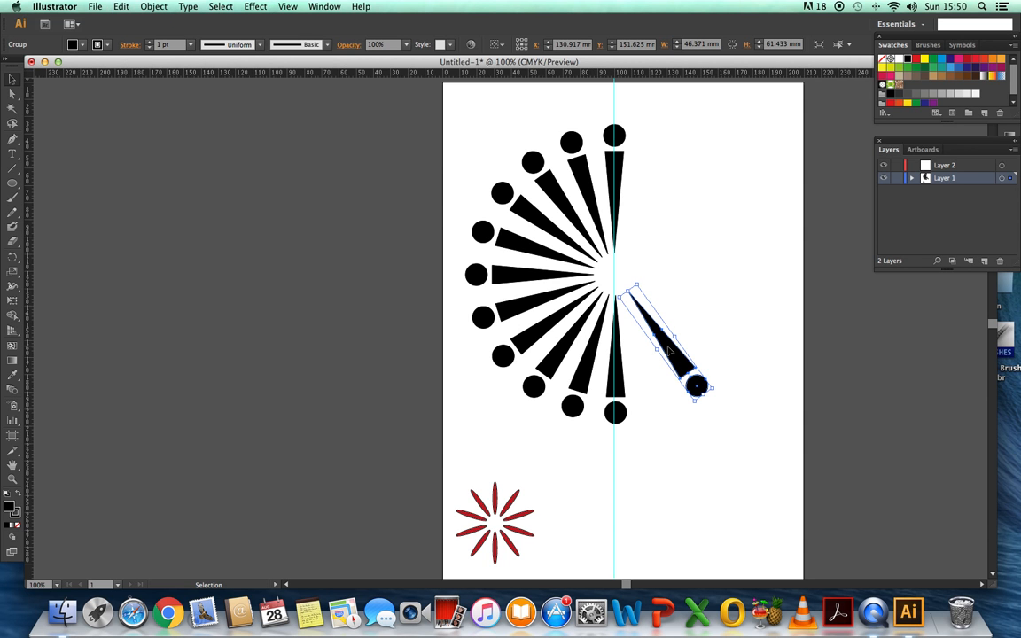
{"action": "key", "text": "Delete"}
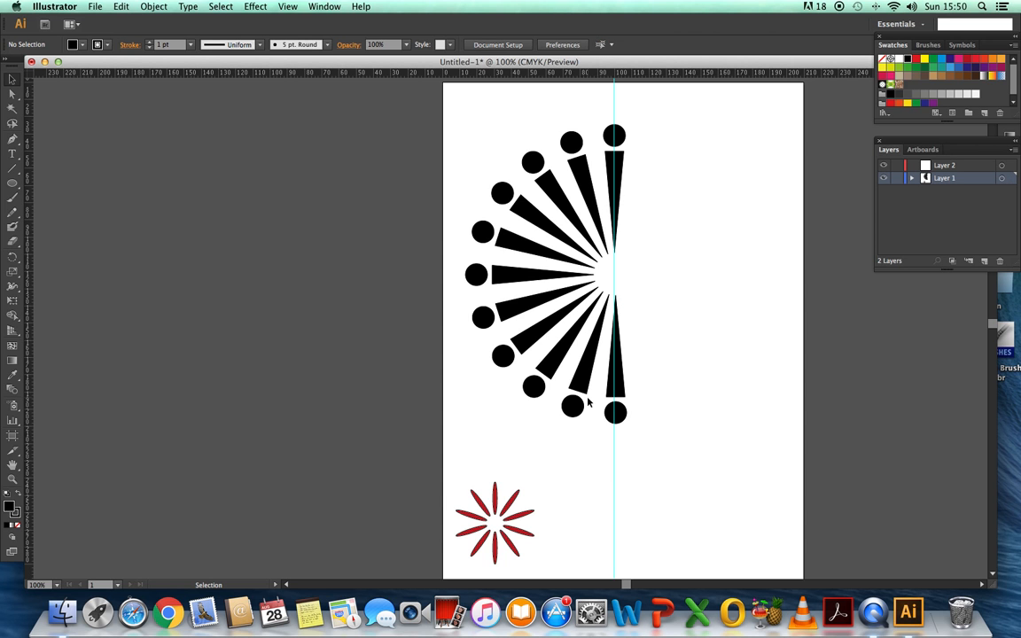
Continue the 18° rotated copies from the lowest circle-and-wedge group on the guide until the ring of 20 is complete
{"action": "left_click", "coordinate": [618, 384]}
{"action": "key", "text": "a"}
{"action": "key", "text": "super+d"}
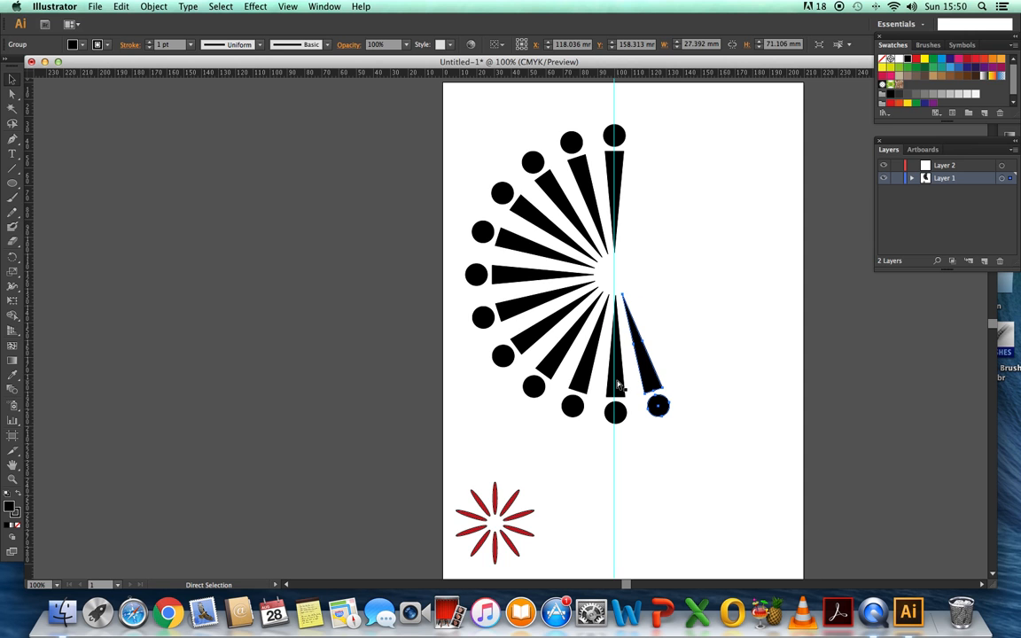
{"action": "key", "text": "super+d"}
{"action": "key", "text": "super+d"}
{"action": "key", "text": "super+d"}
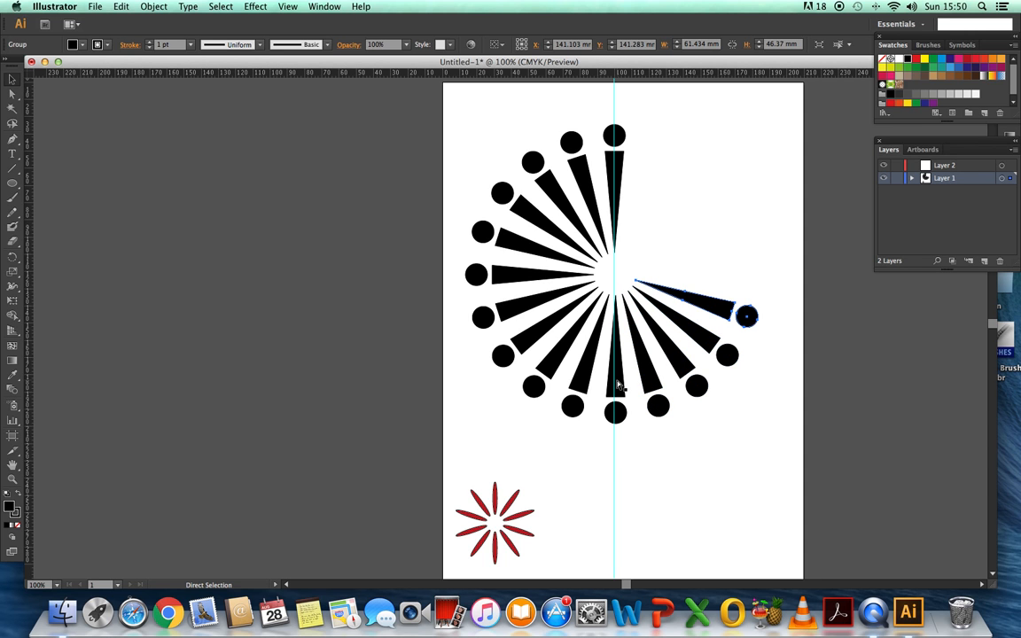
{"action": "key", "text": "super+d"}
{"action": "key", "text": "super+d"}
{"action": "key", "text": "super+d"}
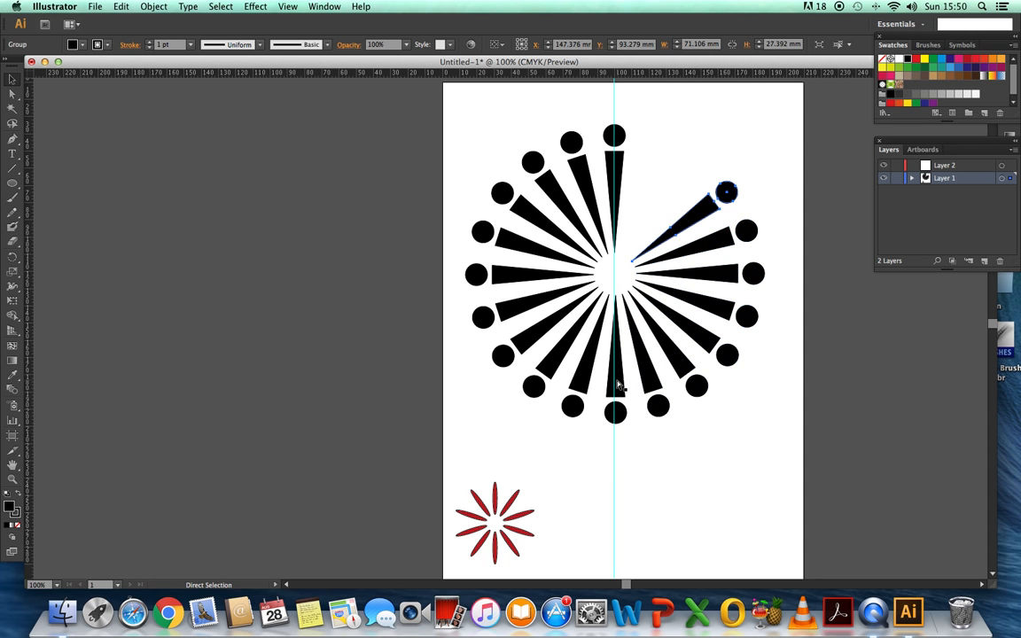
{"action": "key", "text": "super+d"}
{"action": "key", "text": "super+d"}
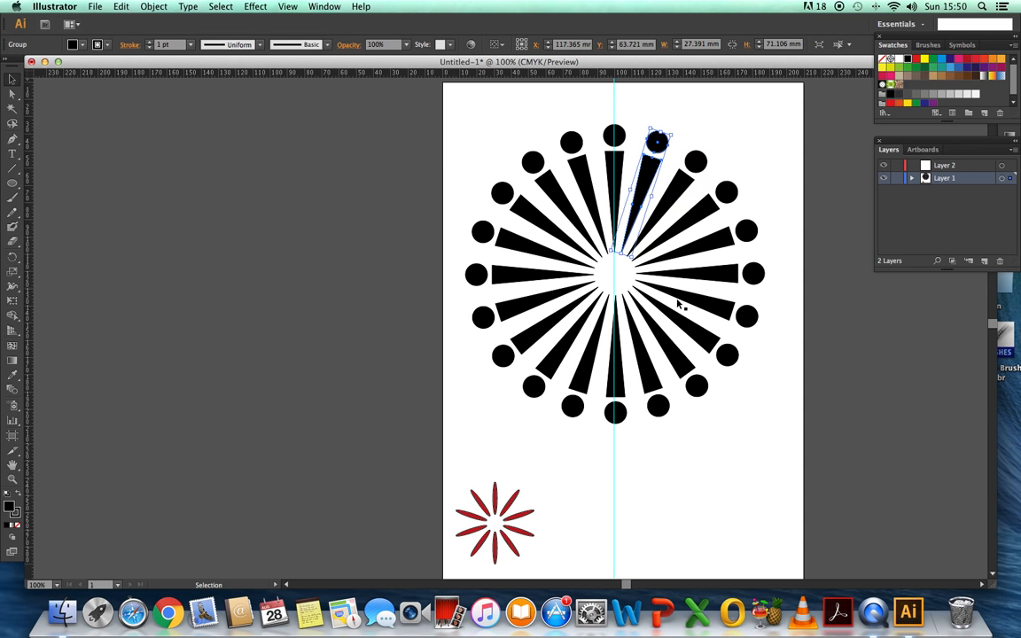
{"action": "left_click", "coordinate": [695, 466]}
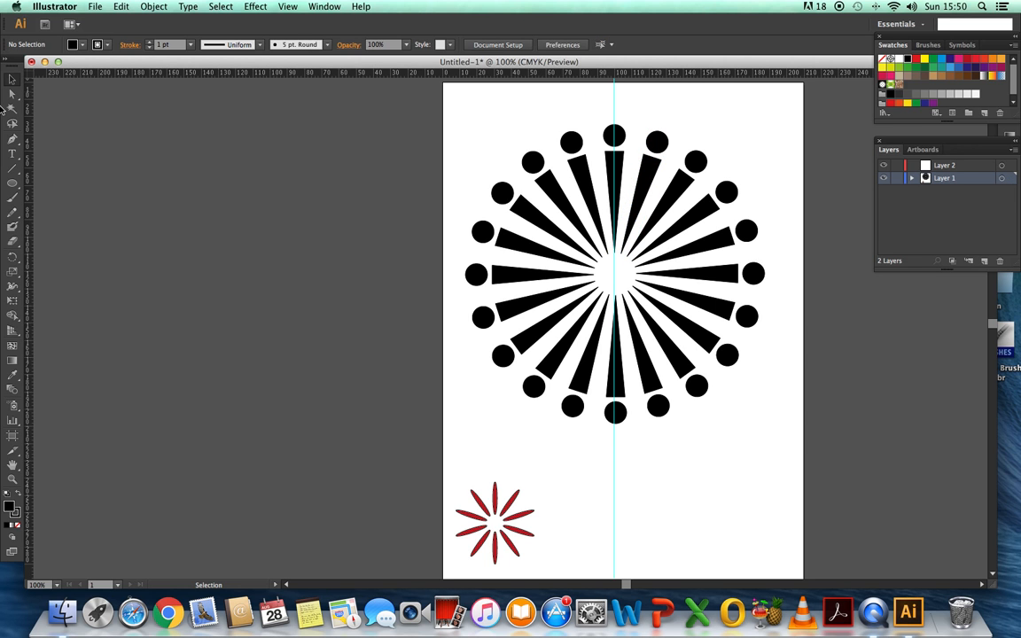
Group all the circles and wedges of the black ring into one object
{"action": "left_click_drag", "start_coordinate": [455, 103], "coordinate": [786, 436]}
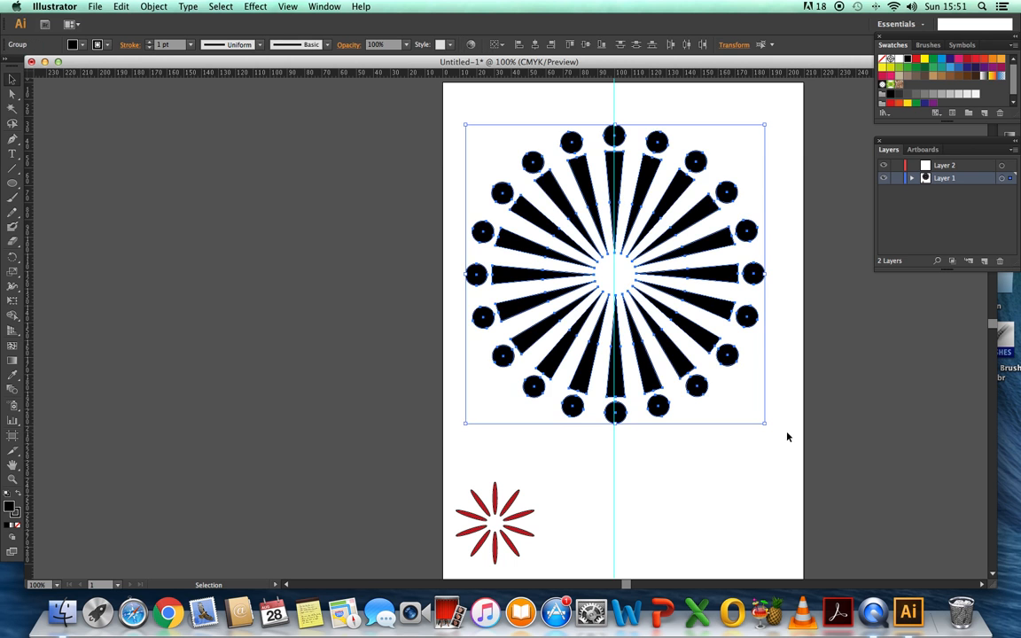
{"action": "left_click", "coordinate": [154, 7]}
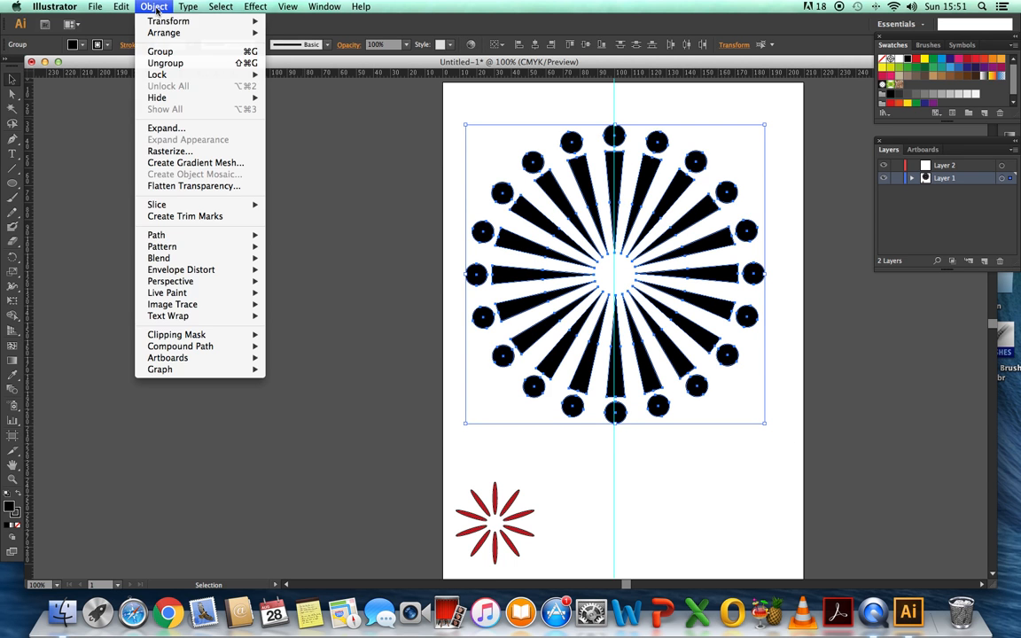
{"action": "left_click", "coordinate": [171, 52]}
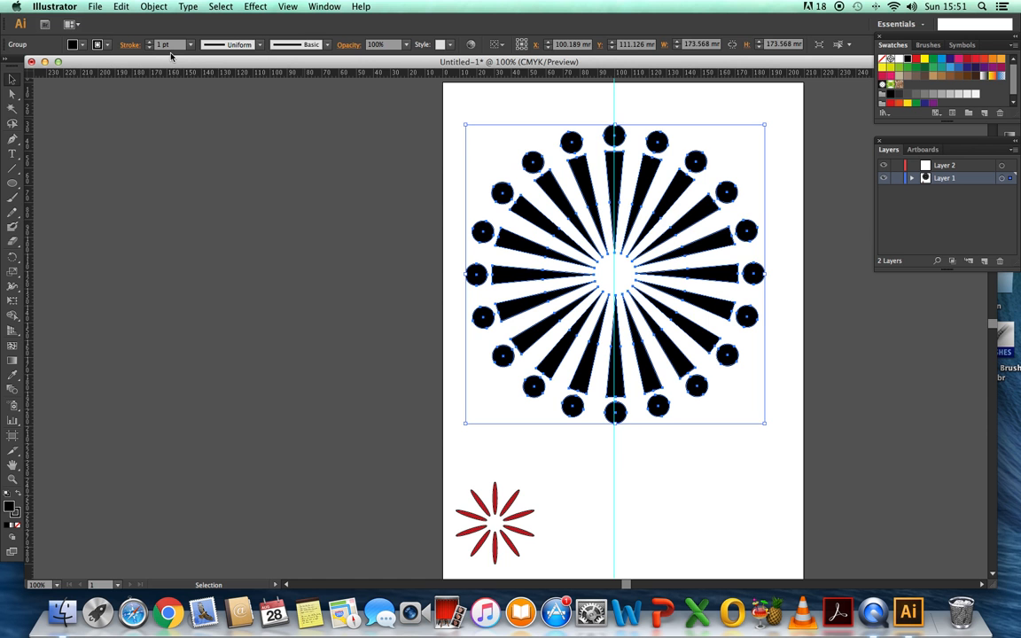
{"action": "left_click", "coordinate": [713, 425]}
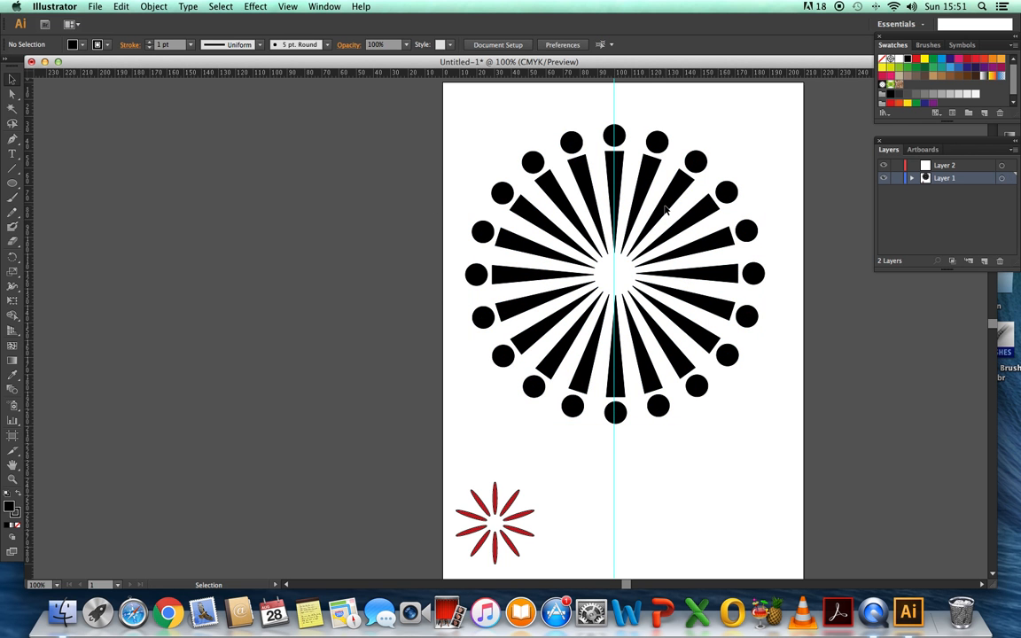
Move the black ring slightly upward and check closely that its lowest wedge tip lines up with the vertical guide
{"action": "mouse_move", "coordinate": [661, 207]}
{"action": "left_mouse_down"}
{"action": "mouse_move", "coordinate": [682, 202]}
{"action": "mouse_move", "coordinate": [665, 204]}
{"action": "left_mouse_up"}
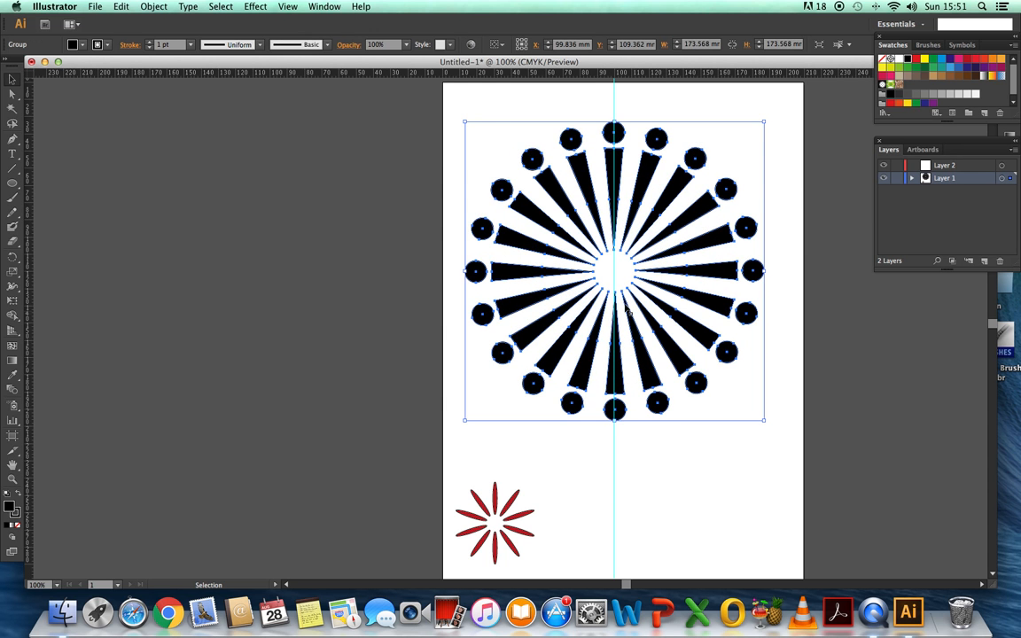
{"action": "left_click", "coordinate": [647, 474]}
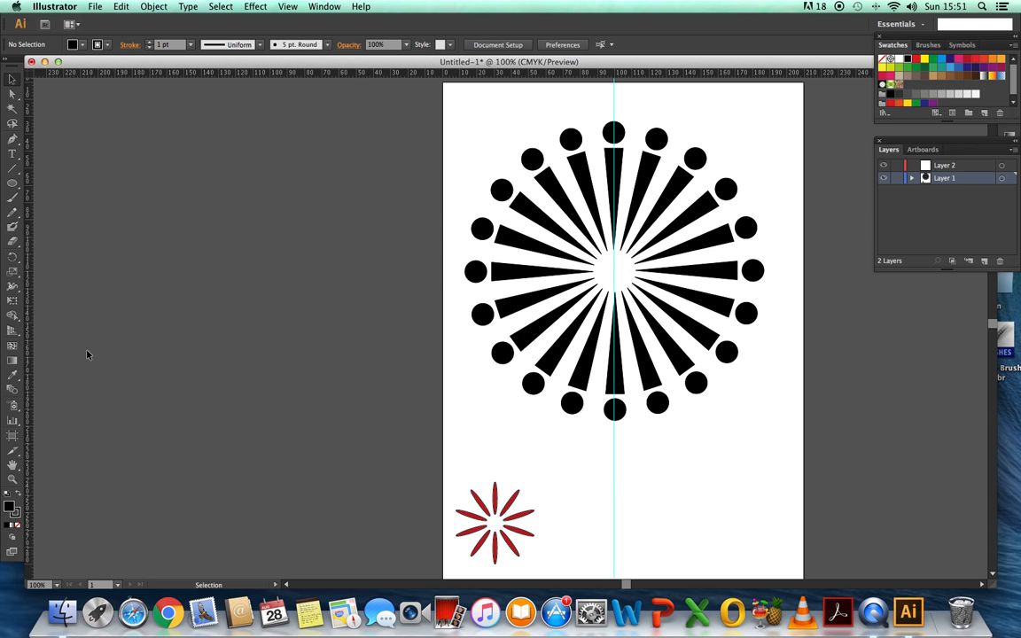
{"action": "left_click", "coordinate": [11, 479]}
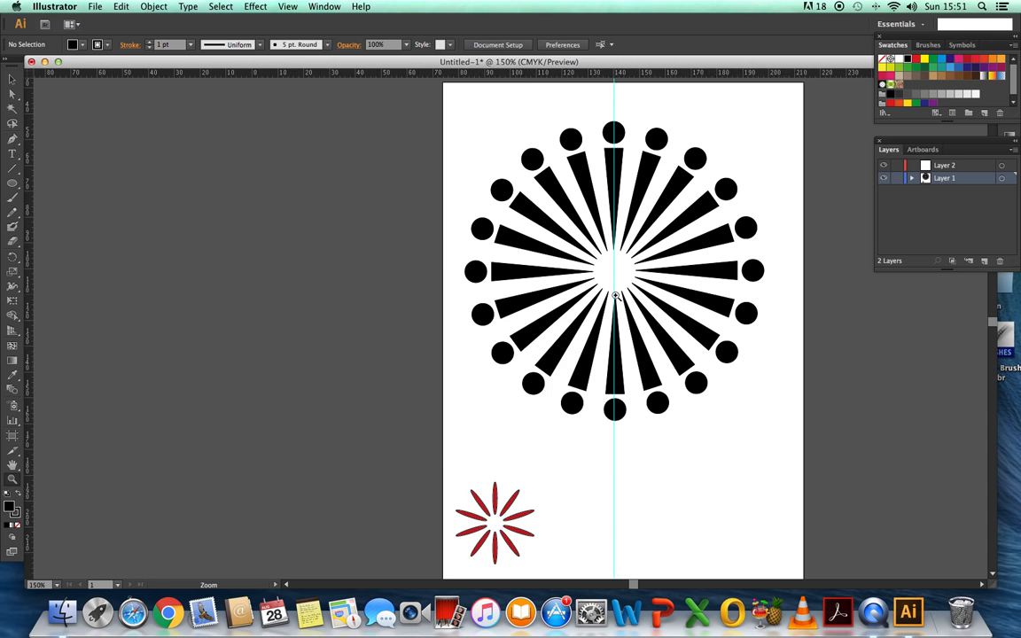
{"action": "left_click", "coordinate": [575, 292]}
{"action": "left_click", "coordinate": [500, 302]}
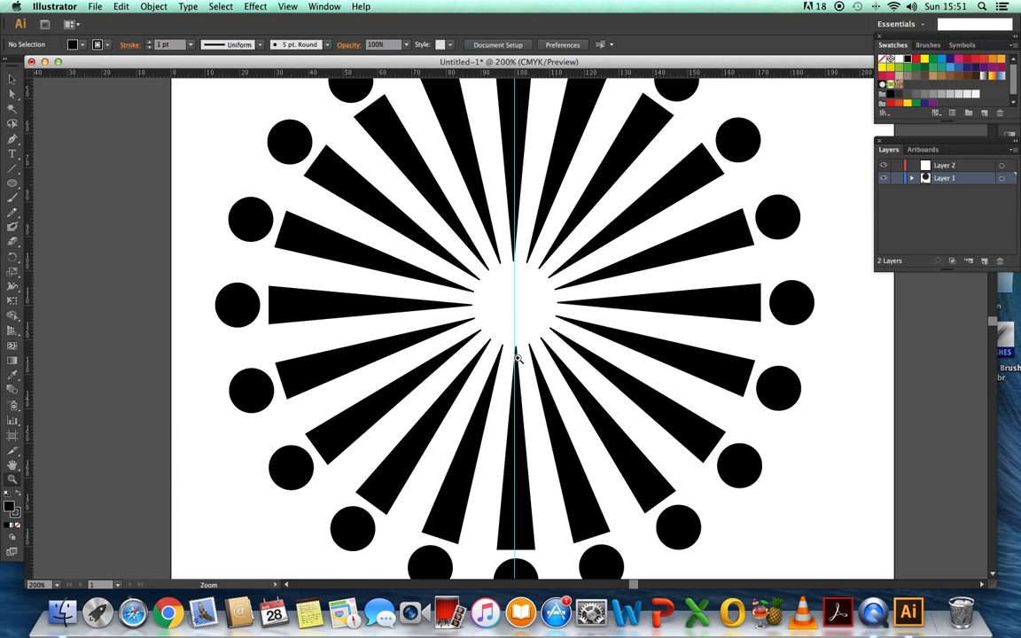
{"action": "key", "text": "v"}
{"action": "left_click_drag", "start_coordinate": [646, 305], "coordinate": [647, 306]}
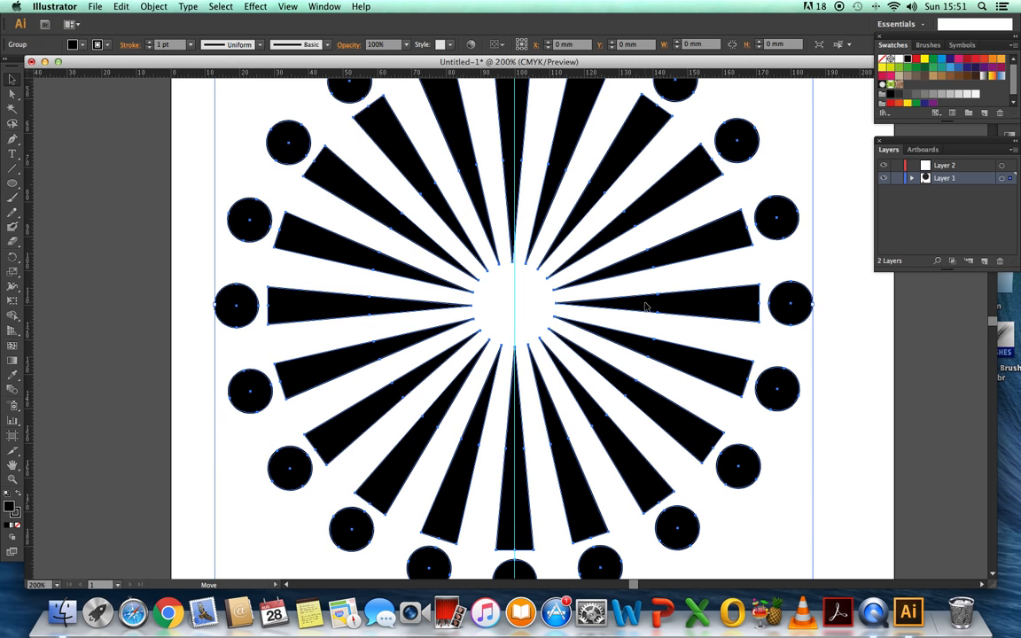
{"action": "left_click", "coordinate": [789, 501]}
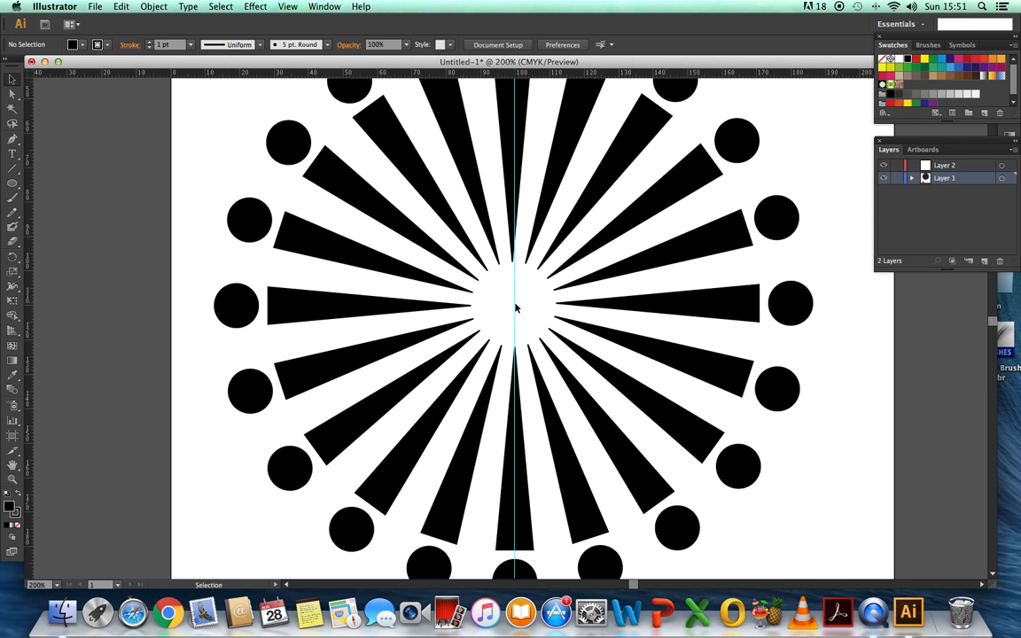
Fine-tune the black ring's horizontal position around the vertical guide, placing its centre at about X 99.3 mm, Y 109.4 mm
{"action": "key", "text": "super+a"}
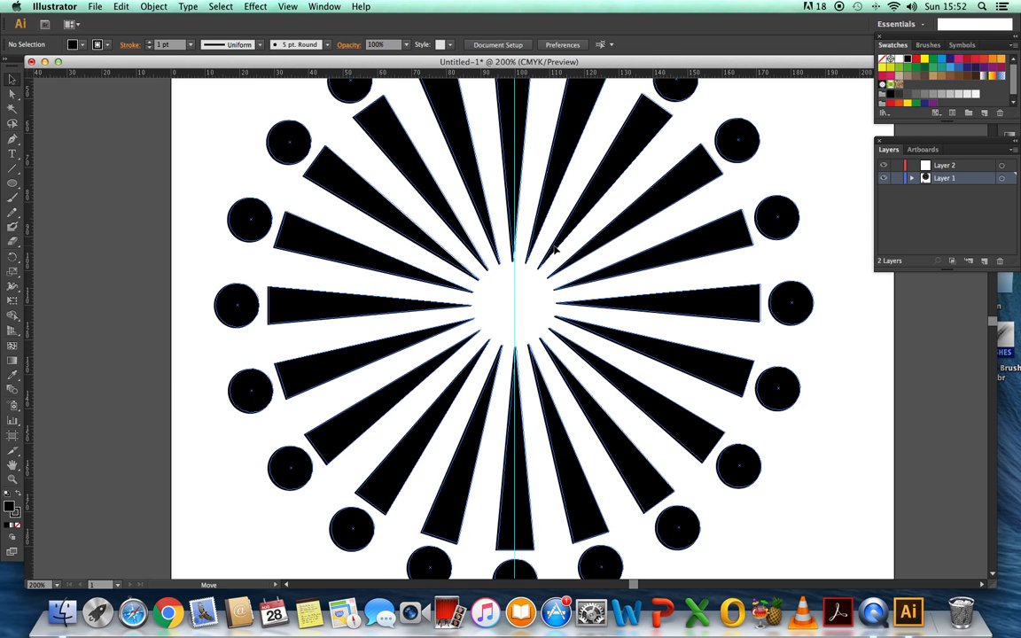
{"action": "left_click", "coordinate": [533, 293]}
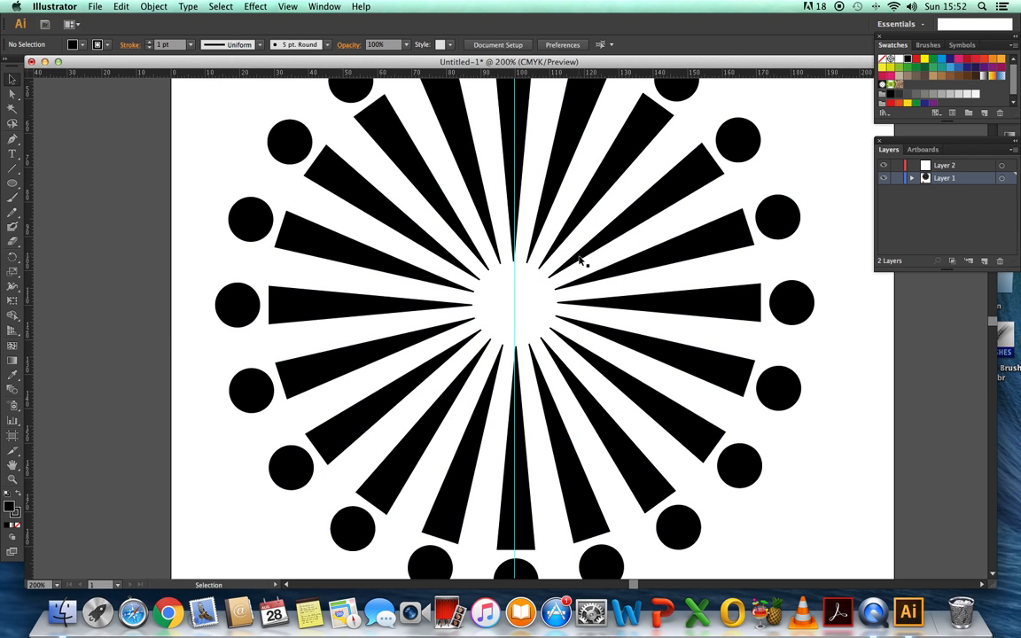
{"action": "key", "text": "super+a"}
{"action": "left_click_drag", "start_coordinate": [581, 254], "coordinate": [575, 257]}
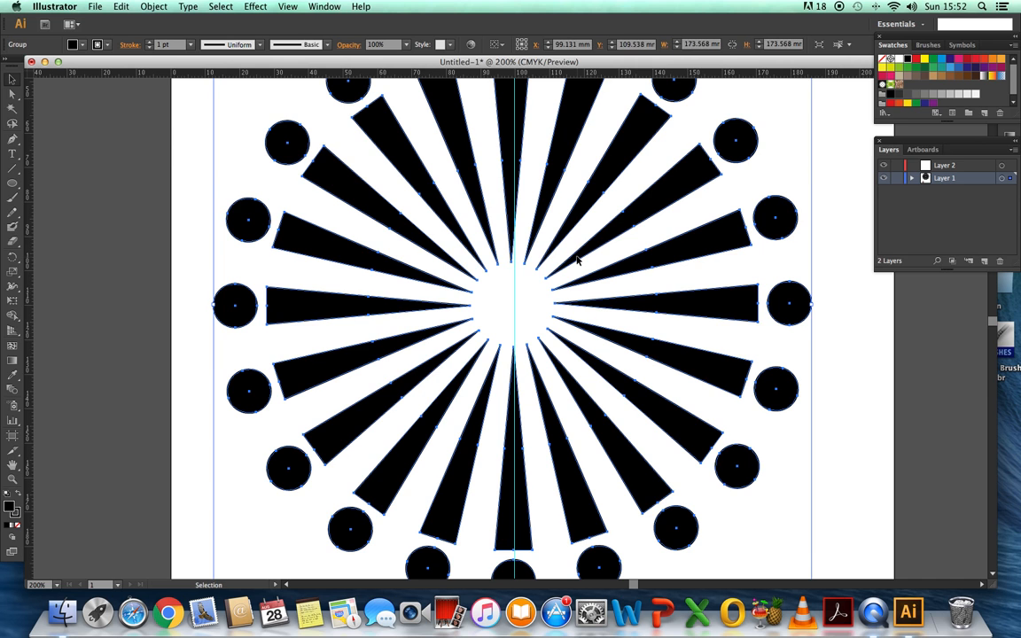
{"action": "left_click", "coordinate": [747, 538]}
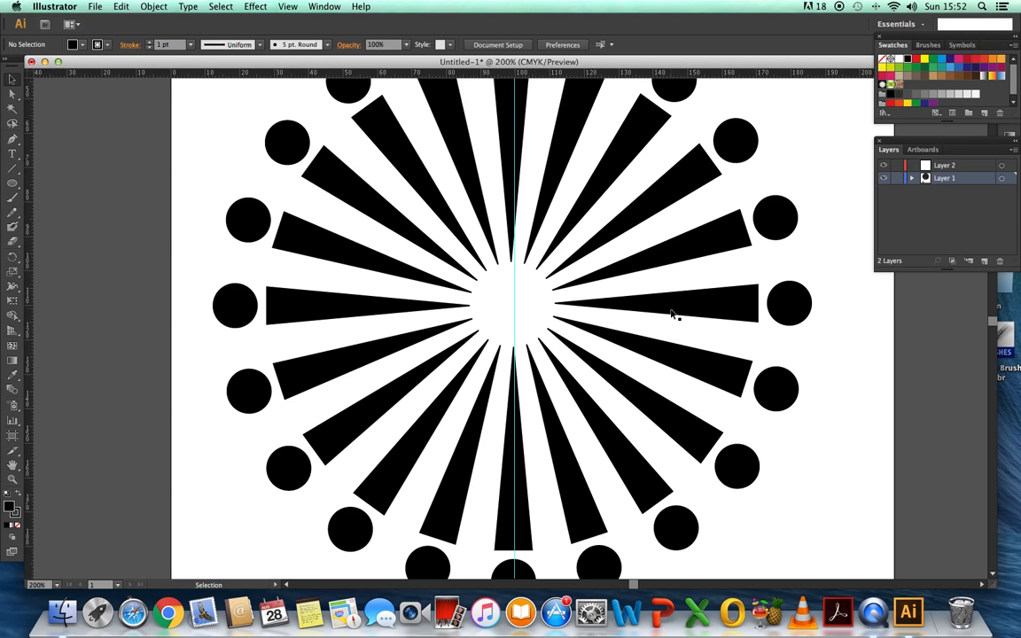
{"action": "left_click_drag", "start_coordinate": [670, 304], "coordinate": [678, 308]}
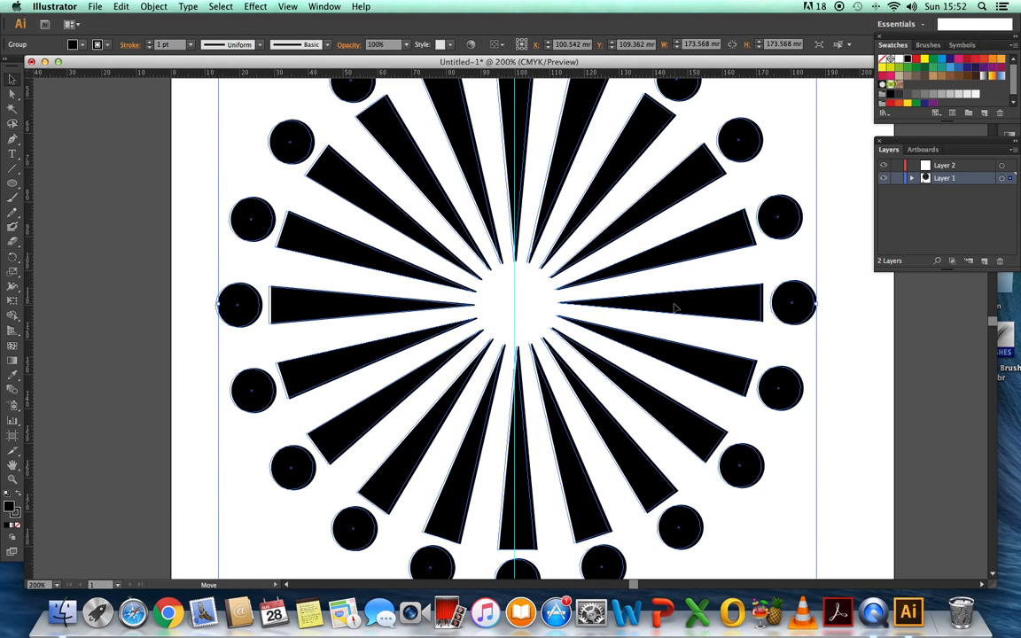
{"action": "left_click_drag", "start_coordinate": [678, 308], "coordinate": [674, 307]}
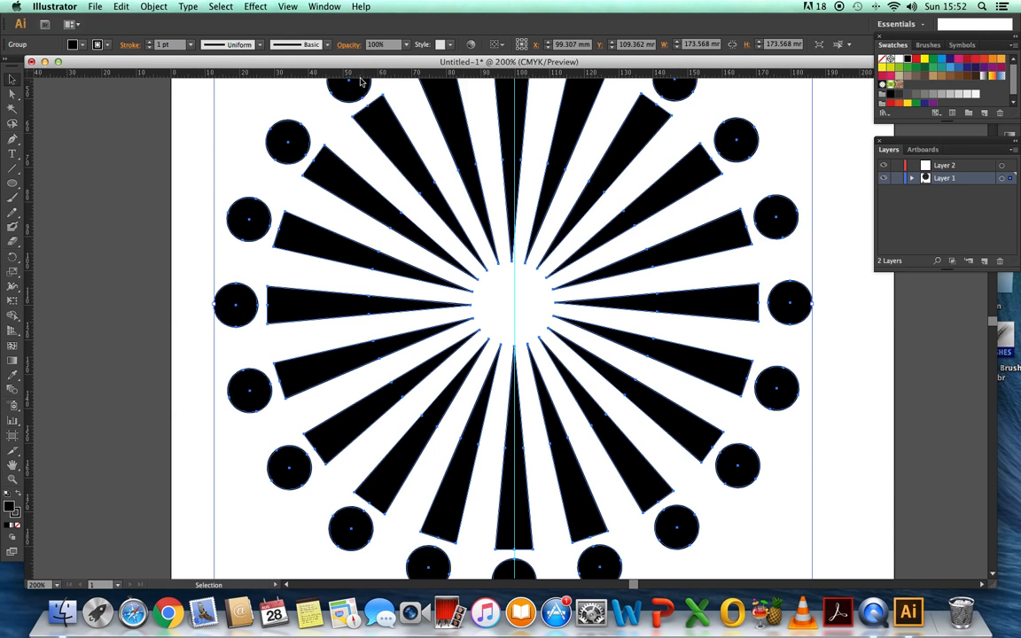
{"action": "left_click", "coordinate": [291, 8]}
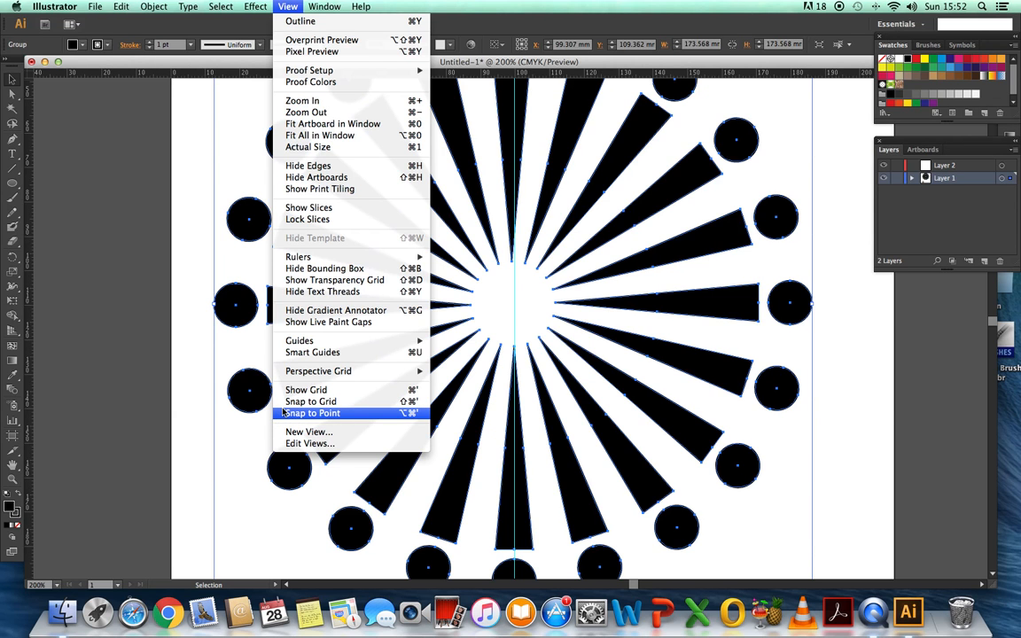
{"action": "left_click", "coordinate": [513, 12]}
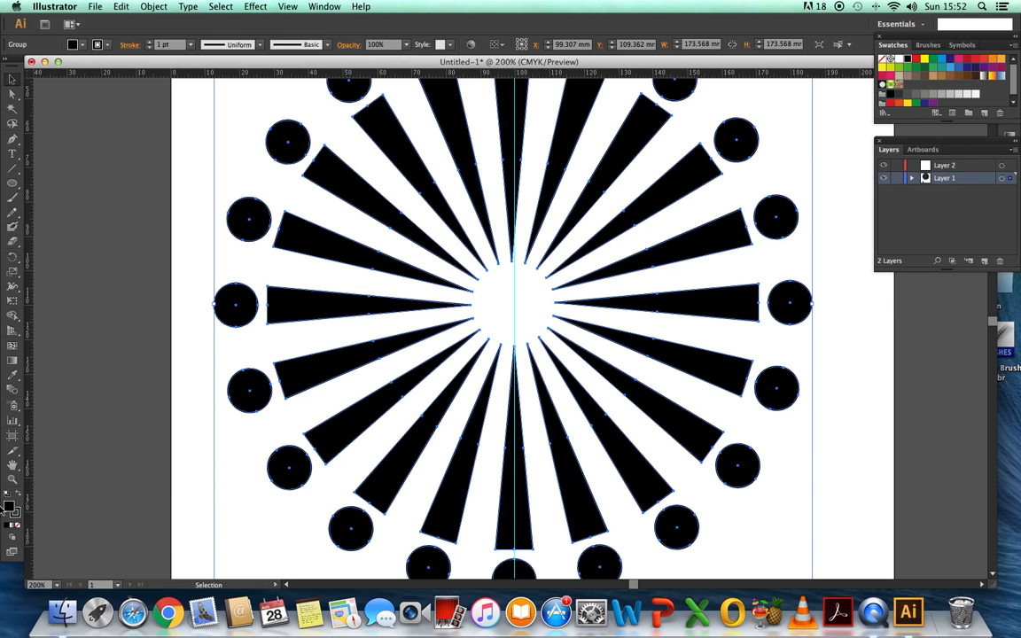
Move the red ellipse ring onto the centre of the black ring, at about X 100 mm, Y 110.4 mm
{"action": "key", "text": "z"}
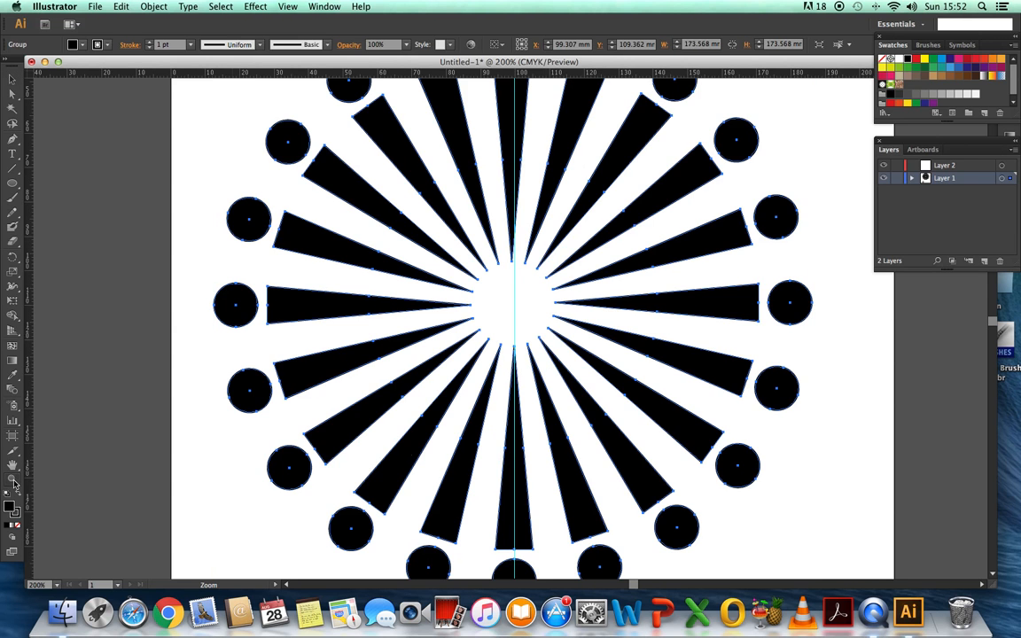
{"action": "left_click", "coordinate": [511, 315], "text": "alt"}
{"action": "left_click", "coordinate": [512, 319], "text": "alt"}
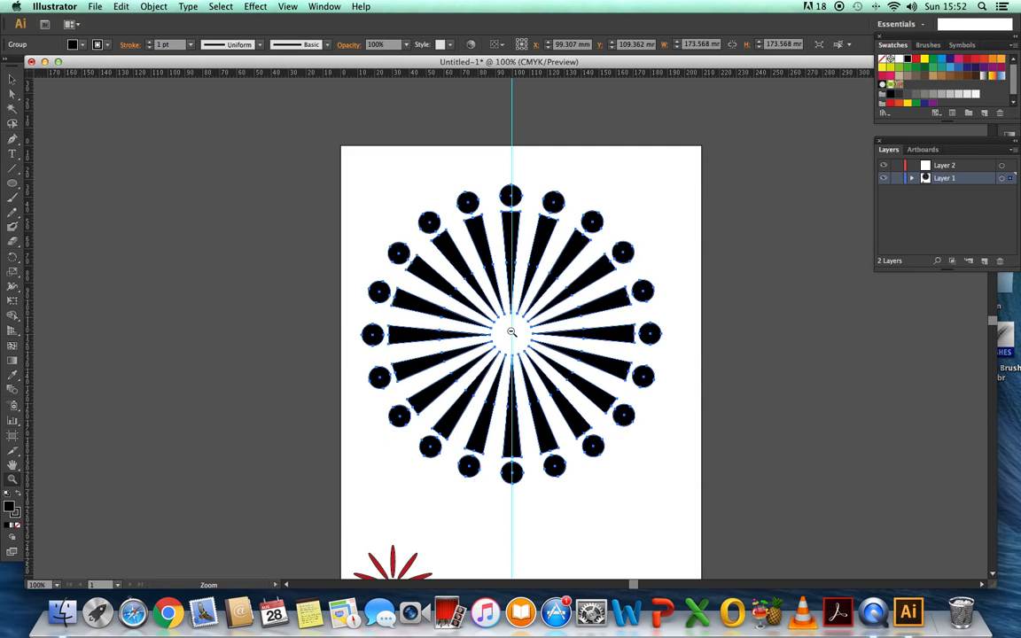
{"action": "left_click", "coordinate": [512, 331], "text": "alt"}
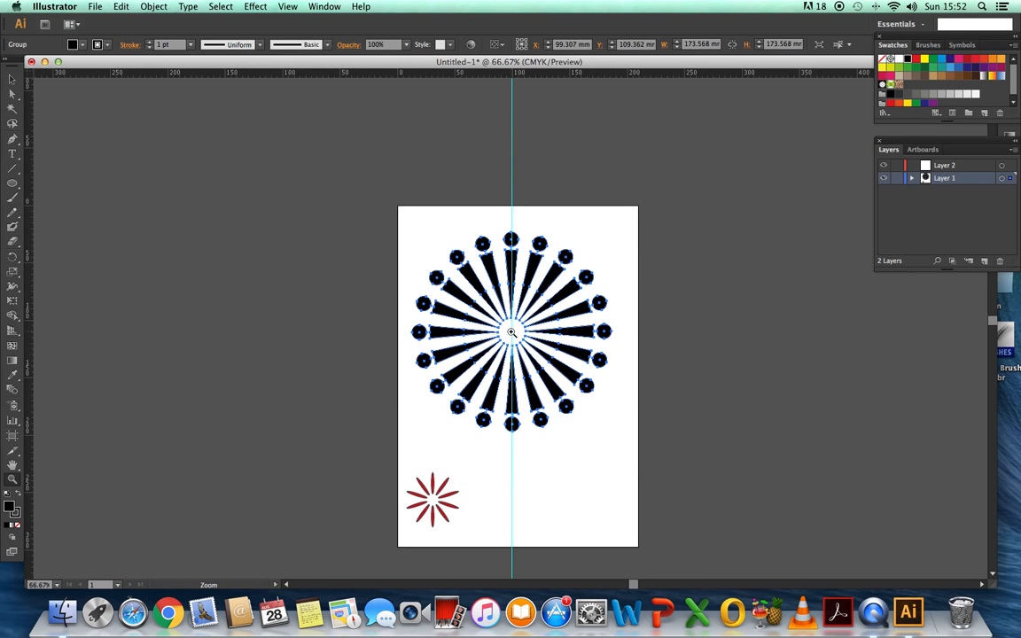
{"action": "left_click", "coordinate": [512, 332]}
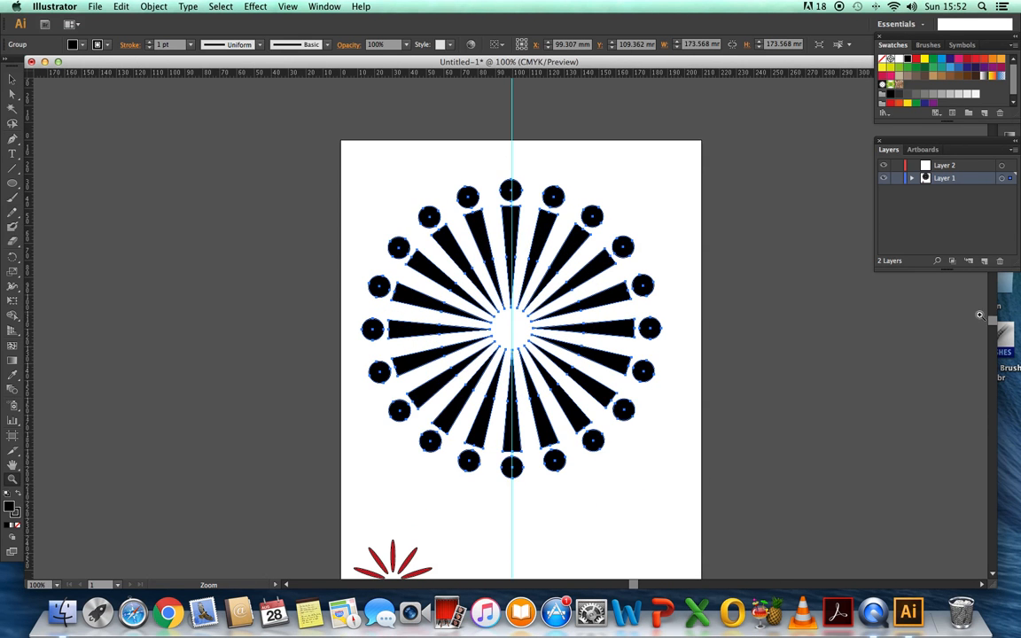
{"action": "left_click", "coordinate": [9, 81]}
{"action": "left_click", "coordinate": [393, 554]}
{"action": "left_click_drag", "start_coordinate": [393, 554], "coordinate": [513, 304]}
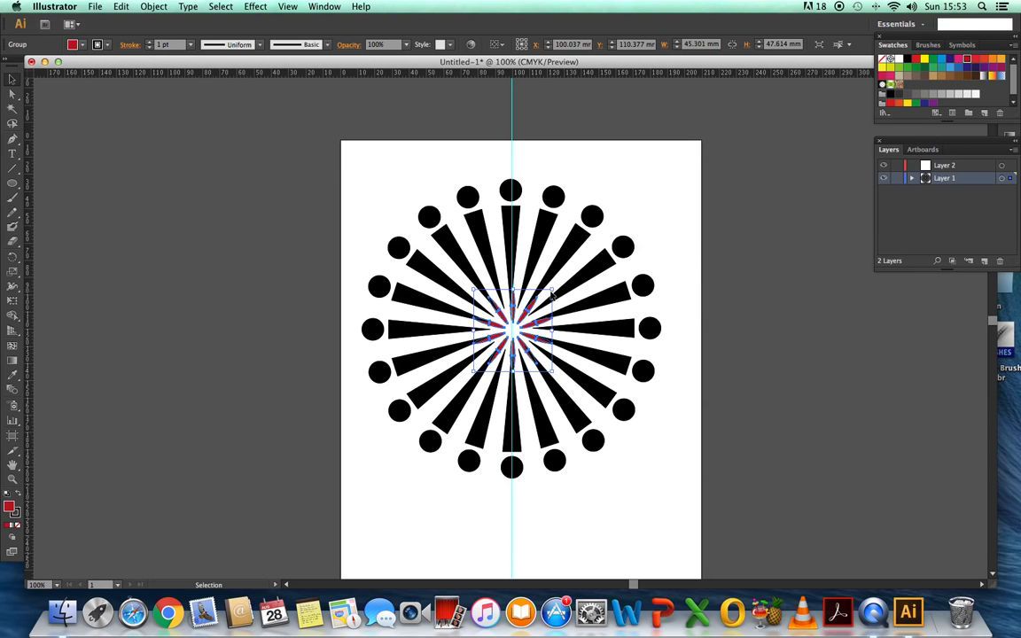
Enlarge the red ring to about 111.4 × 117.1 mm and reposition it over the black wedges at about X 98.2 mm, Y 111.3 mm
{"action": "left_click_drag", "start_coordinate": [552, 289], "coordinate": [688, 232]}
{"action": "left_click_drag", "start_coordinate": [475, 370], "coordinate": [375, 436]}
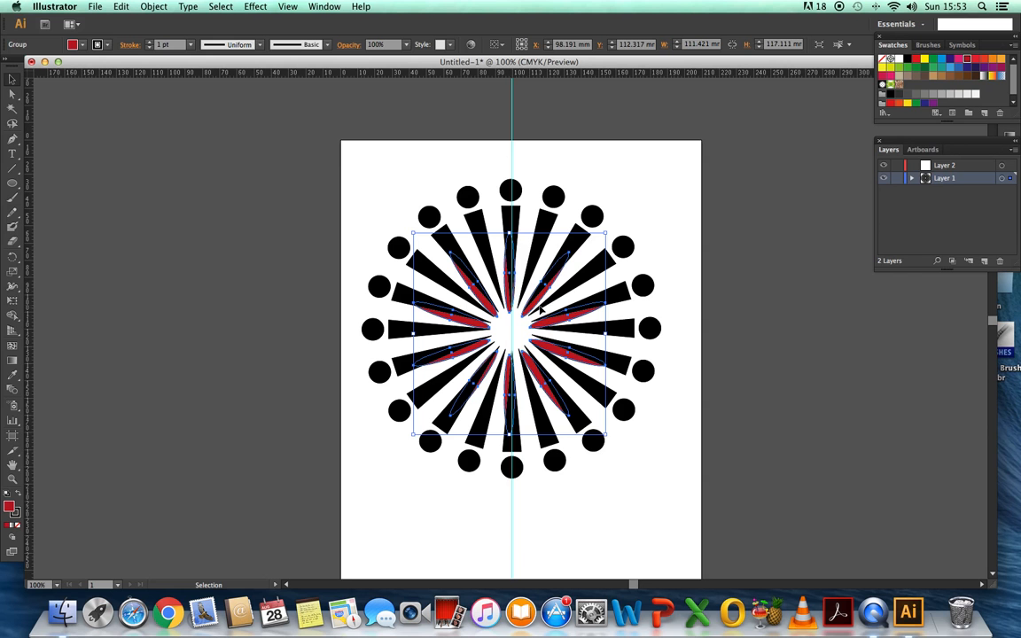
{"action": "left_click_drag", "start_coordinate": [534, 303], "coordinate": [534, 302]}
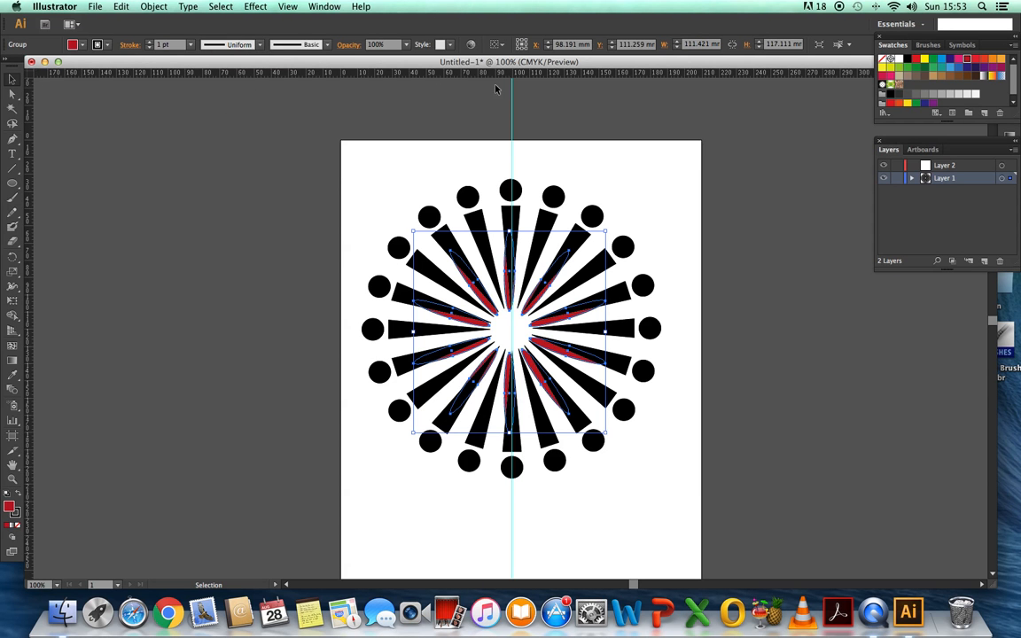
Add a horizontal guide through the rings' centre and draw a red circle about 14.1 mm in diameter centred on the guide intersection
{"action": "left_click_drag", "start_coordinate": [543, 78], "coordinate": [547, 334]}
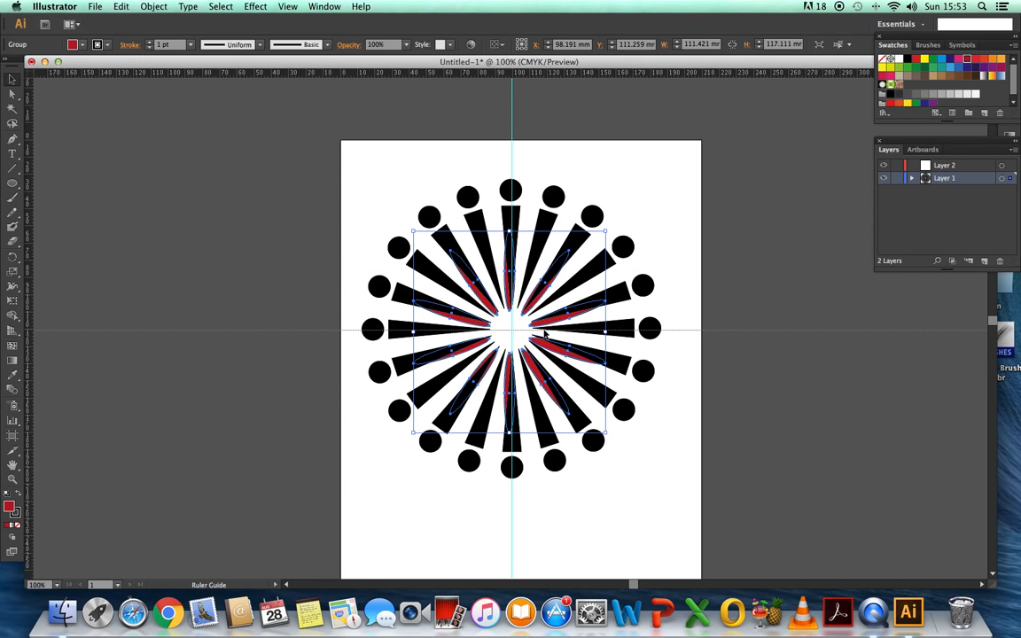
{"action": "left_click_drag", "start_coordinate": [546, 333], "coordinate": [516, 329]}
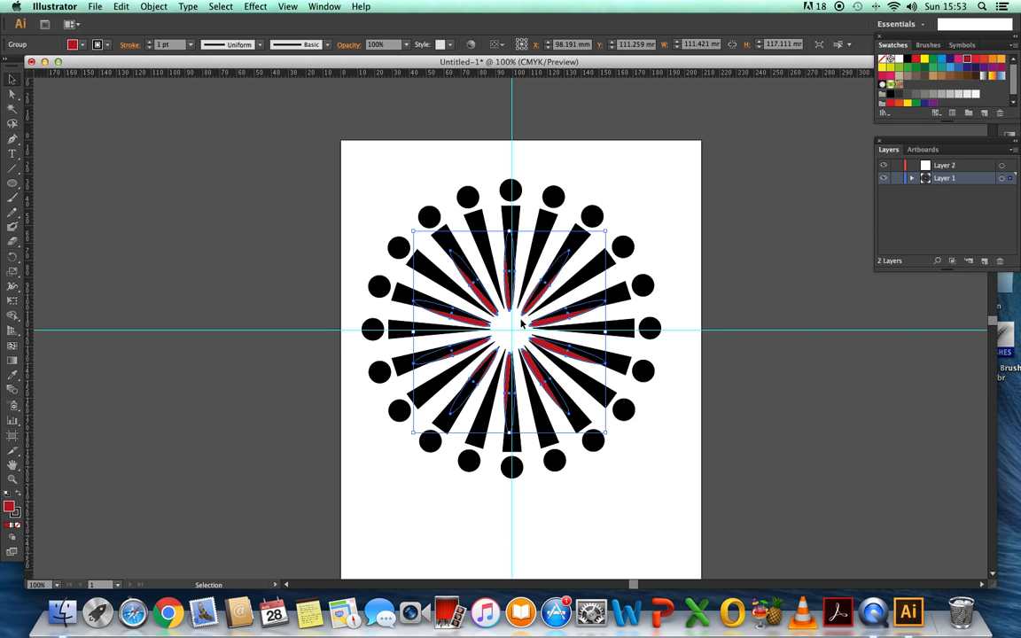
{"action": "left_click", "coordinate": [13, 180]}
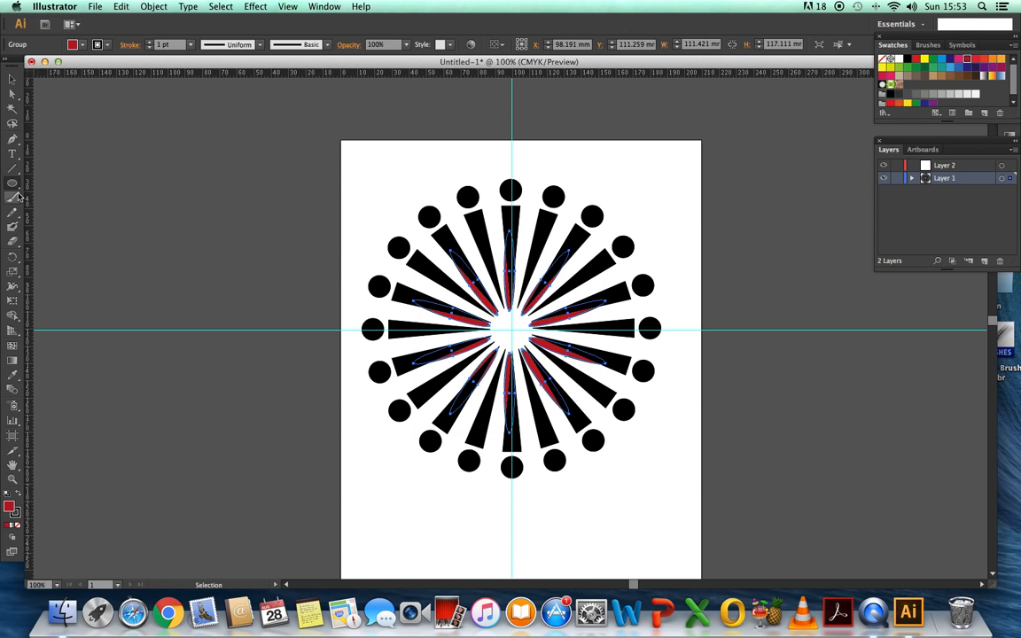
{"action": "left_click", "coordinate": [18, 188]}
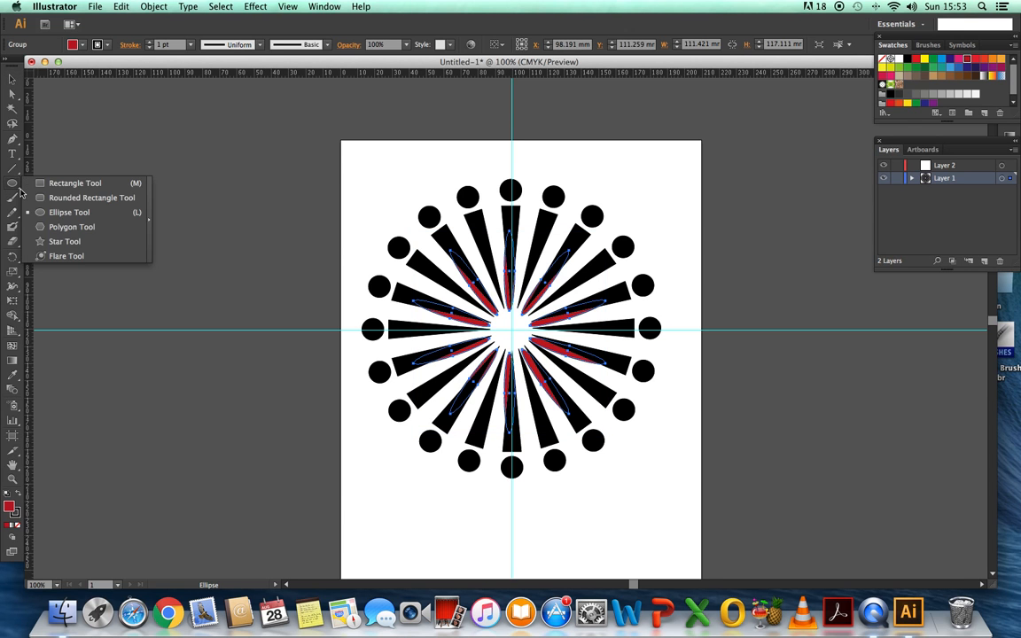
{"action": "left_click", "coordinate": [64, 212]}
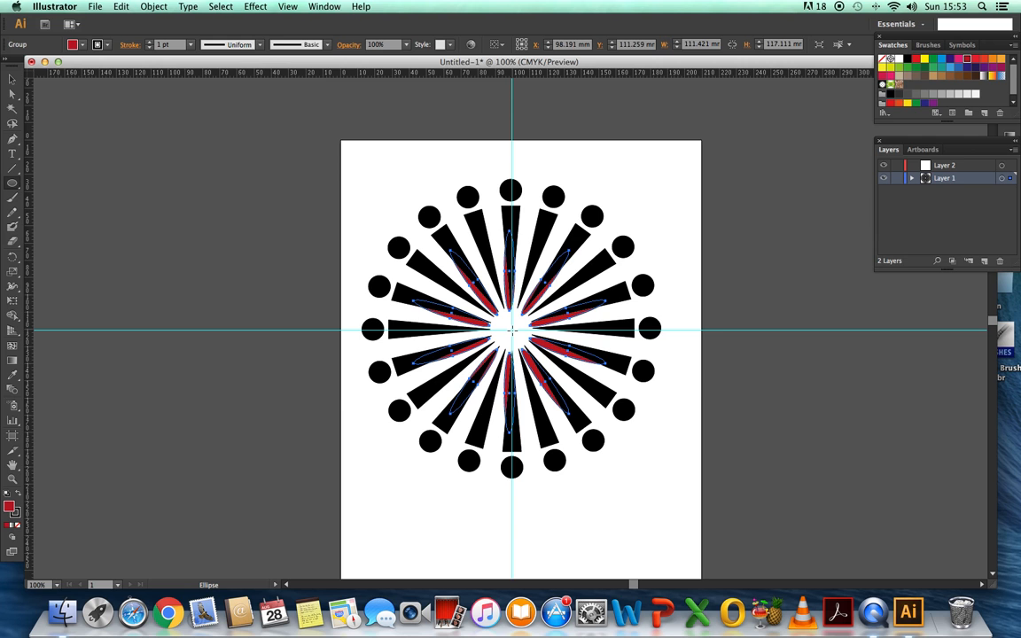
{"action": "left_click_drag", "start_coordinate": [512, 331], "coordinate": [518, 343]}
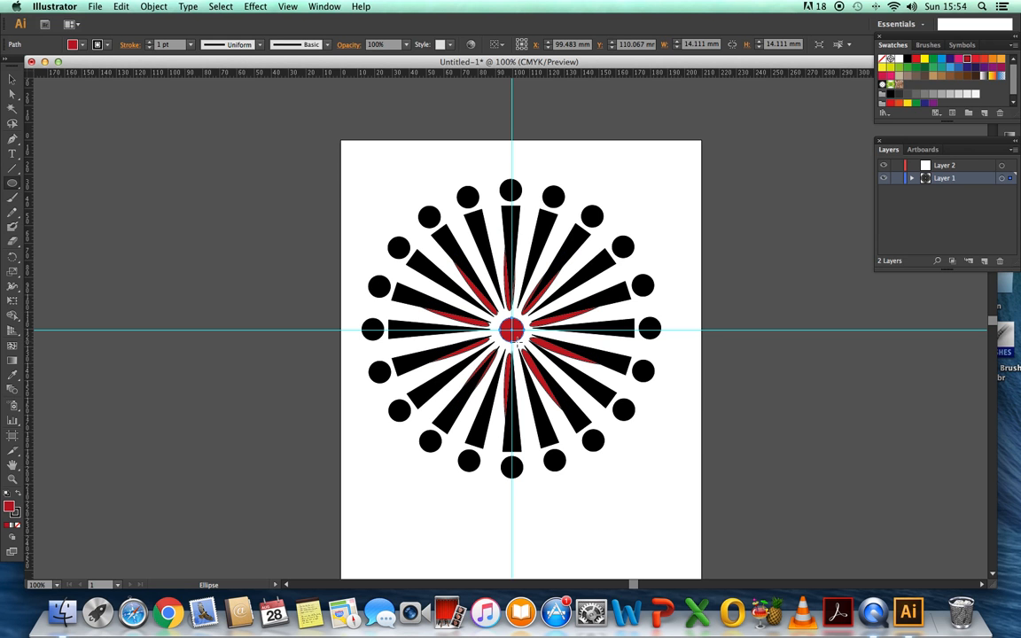
Nudge the red centre circle slightly to the left within the black ring and deselect it
{"action": "left_click", "coordinate": [11, 80]}
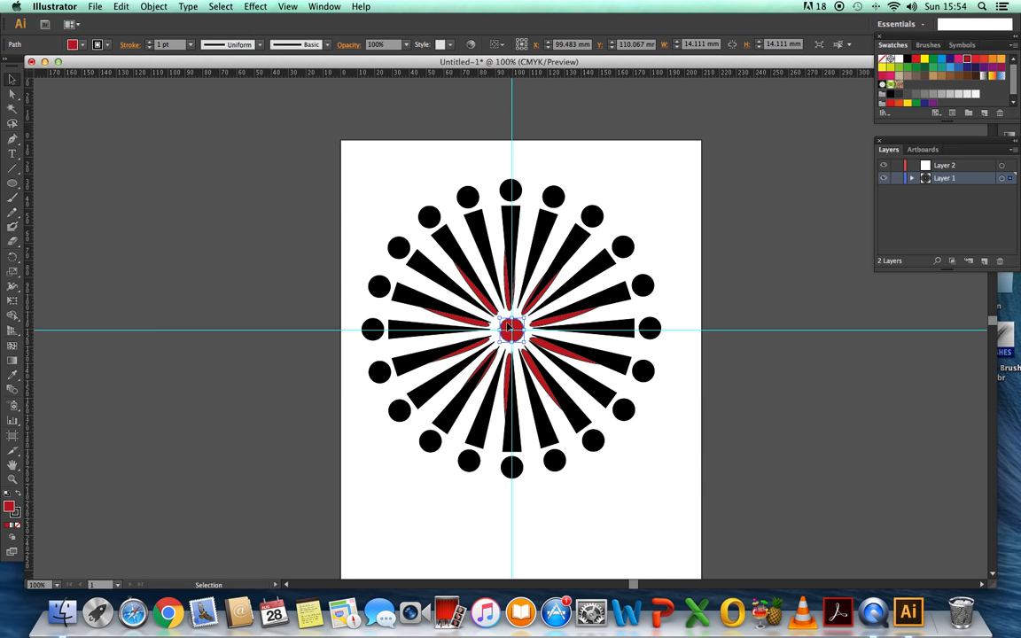
{"action": "mouse_move", "coordinate": [504, 329]}
{"action": "left_mouse_down"}
{"action": "mouse_move", "coordinate": [521, 330]}
{"action": "mouse_move", "coordinate": [507, 329]}
{"action": "left_mouse_up"}
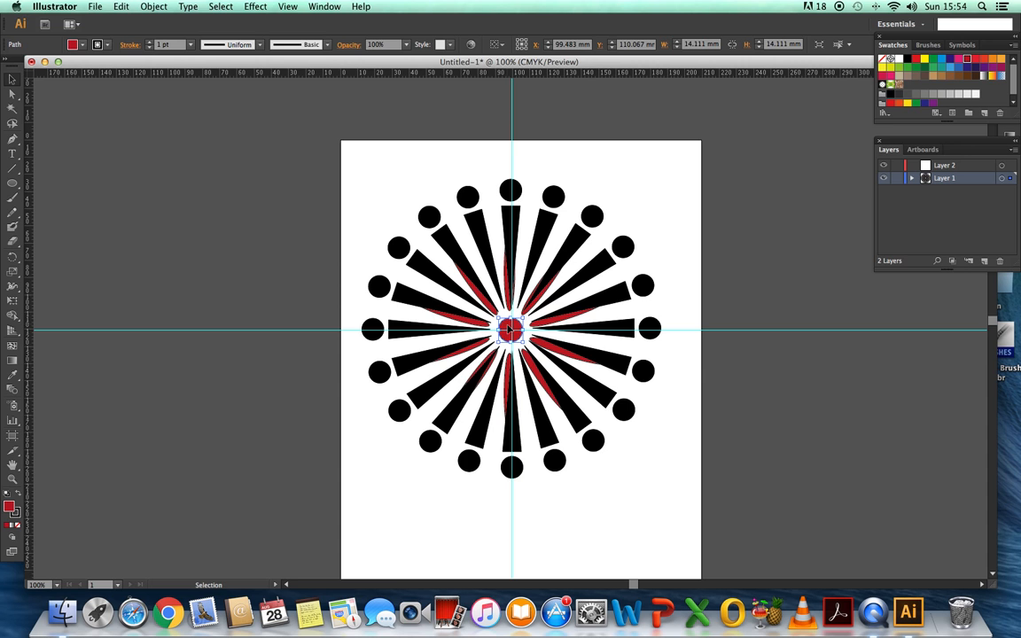
{"action": "left_click", "coordinate": [547, 531]}
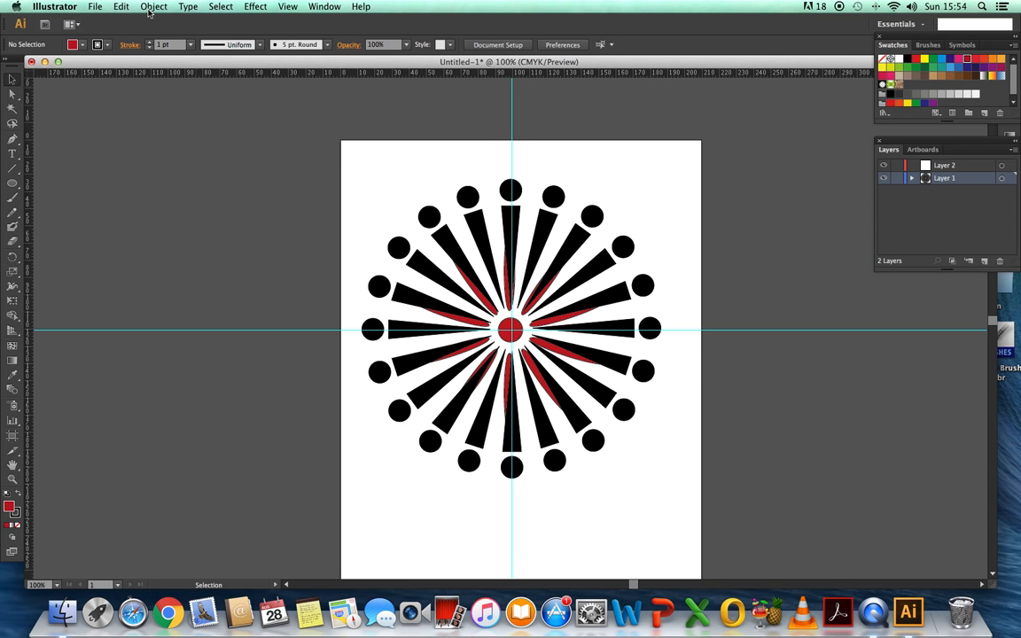
Group the black ring, the red ring and the centre circle into one object
{"action": "left_click", "coordinate": [152, 8]}
{"action": "left_click", "coordinate": [64, 168]}
{"action": "left_click_drag", "start_coordinate": [355, 156], "coordinate": [687, 538]}
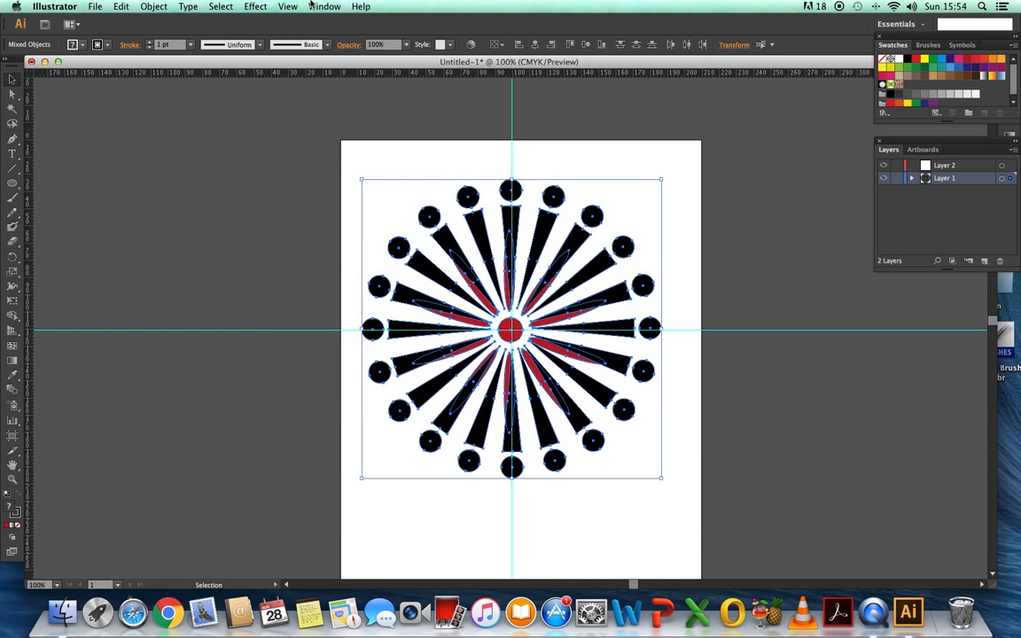
{"action": "left_click", "coordinate": [153, 7]}
{"action": "left_click", "coordinate": [181, 54]}
{"action": "left_click", "coordinate": [611, 531]}
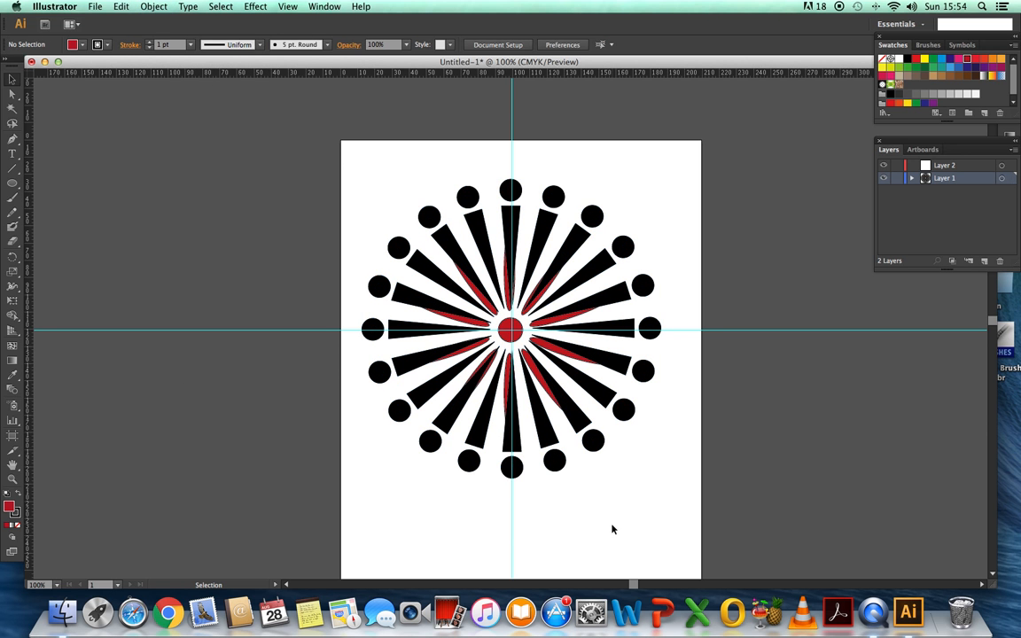
Move the grouped pattern down and slightly right on the artboard, and hide the guides
{"action": "left_click_drag", "start_coordinate": [432, 219], "coordinate": [452, 270]}
{"action": "left_click", "coordinate": [633, 190]}
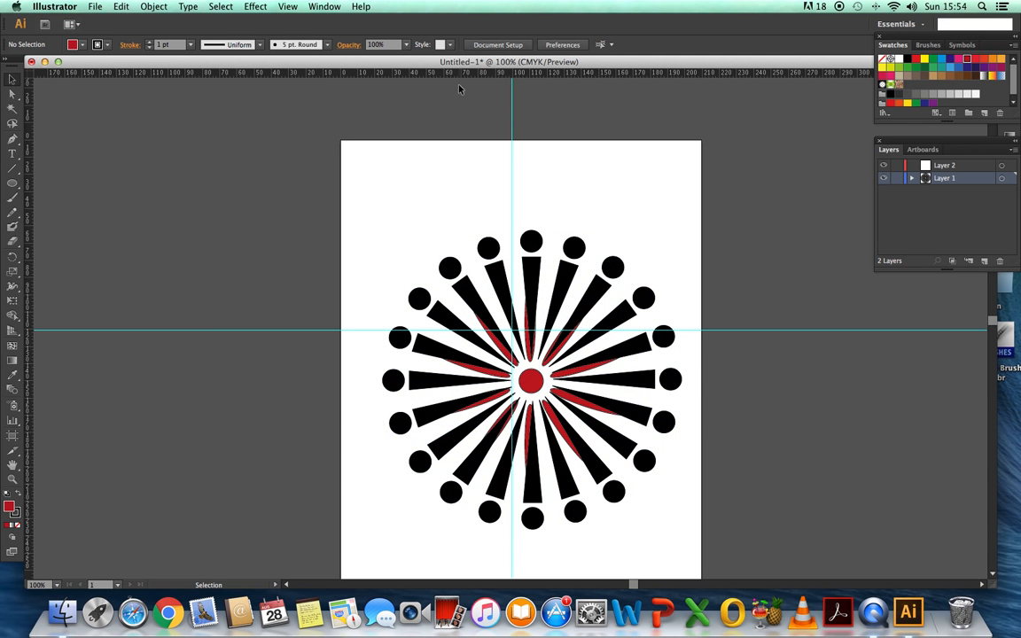
{"action": "left_click", "coordinate": [288, 8]}
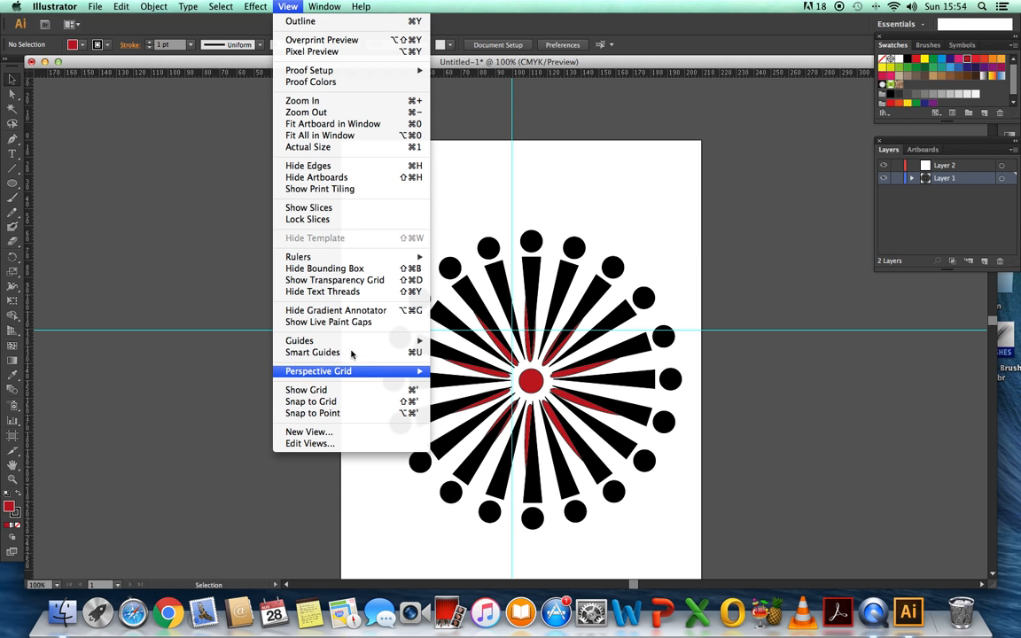
{"action": "mouse_move", "coordinate": [353, 343]}
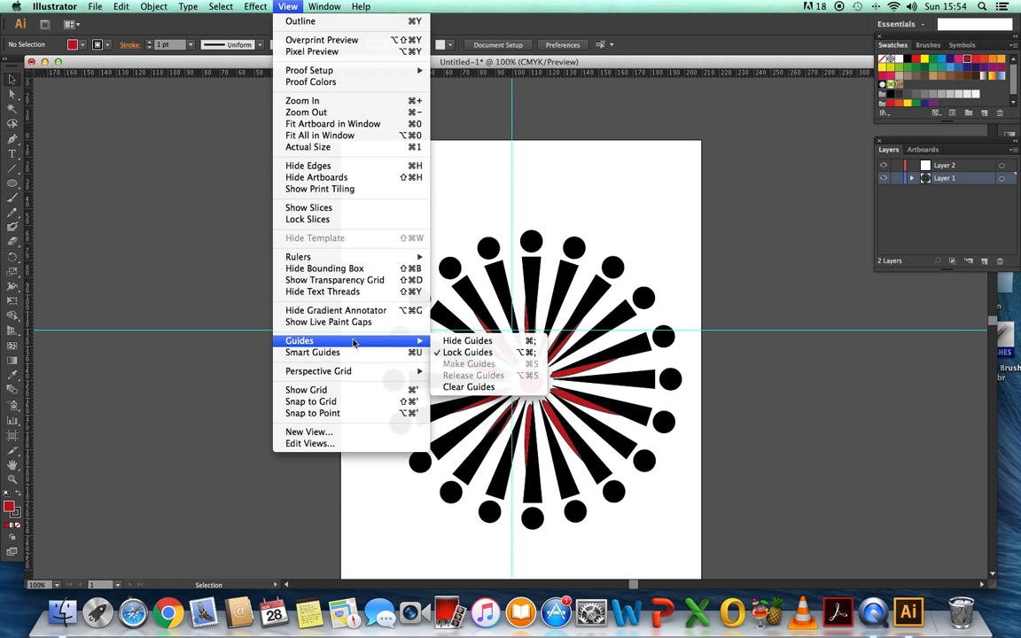
{"action": "left_click", "coordinate": [477, 343]}
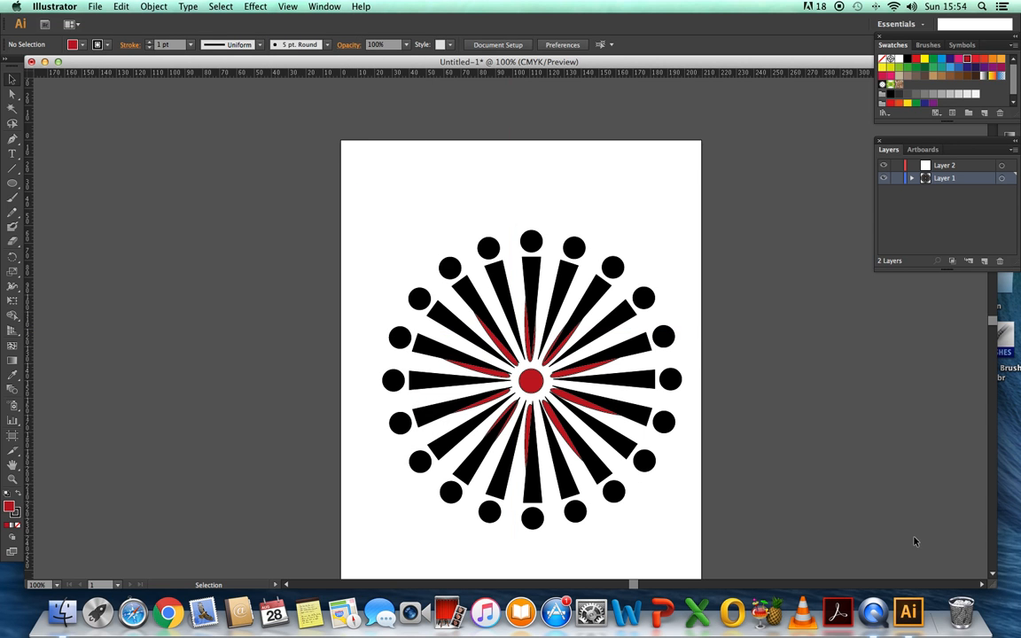